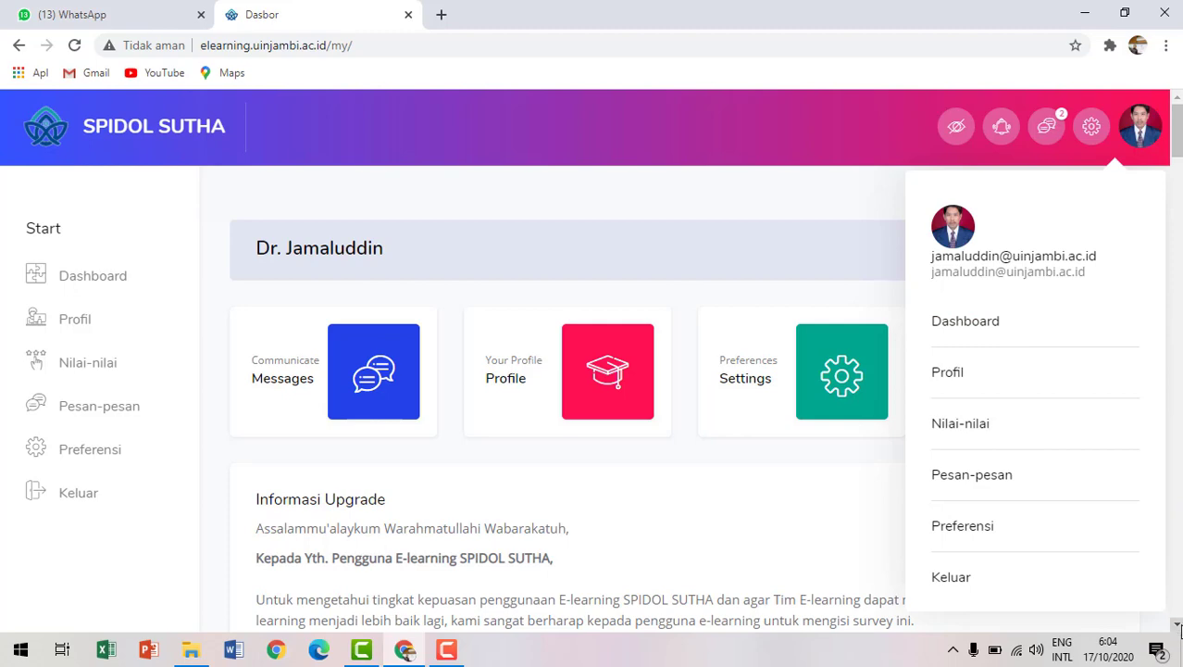
# Open the MPI 1 Tembilahan course (Desain dan Seminar Proposal Tesis) from the dashboard's course list.
pyautogui.moveTo(1178, 627); pyautogui.dragTo(1178, 626)
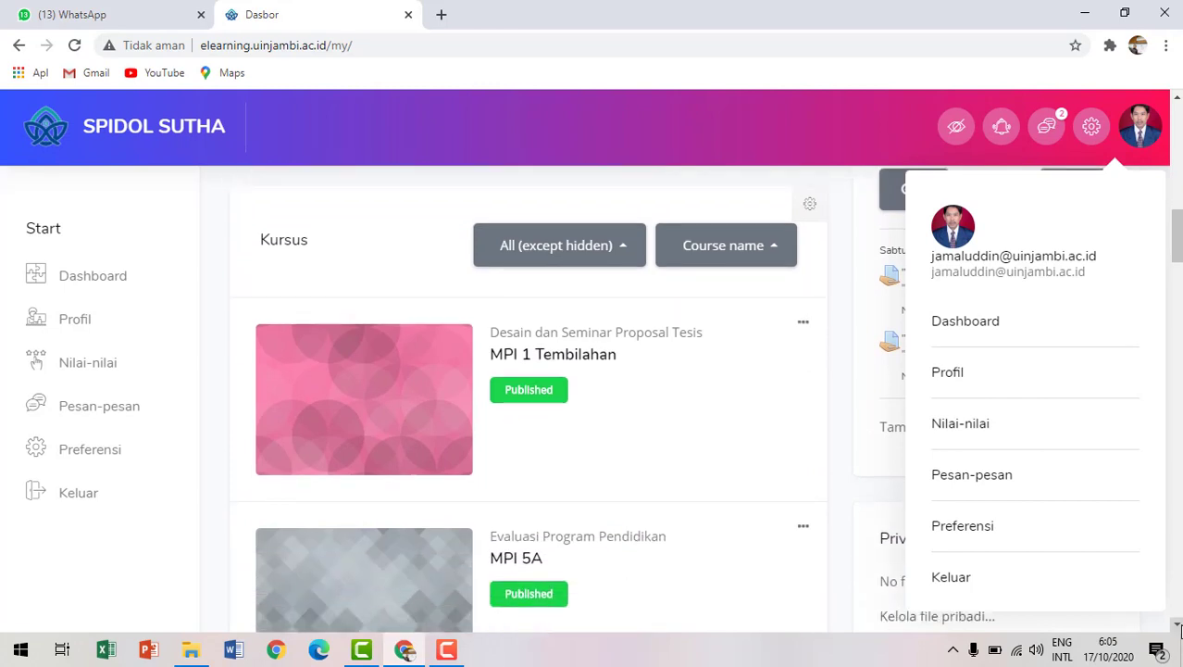
pyautogui.moveTo(357, 389)
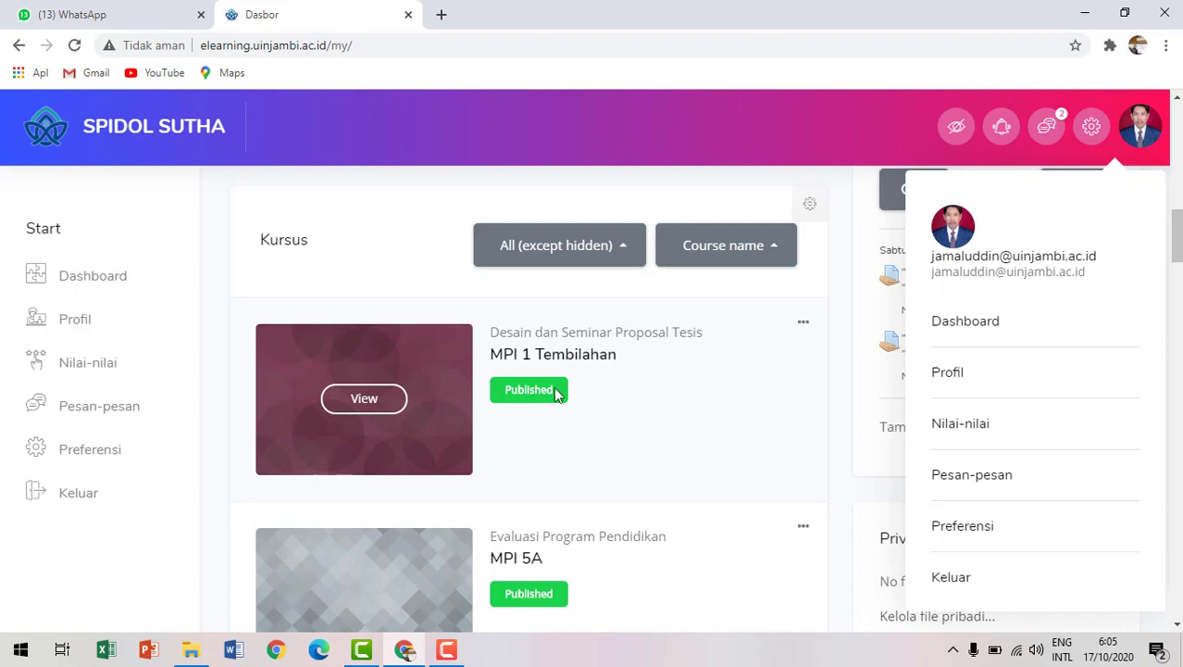
pyautogui.click(369, 402)
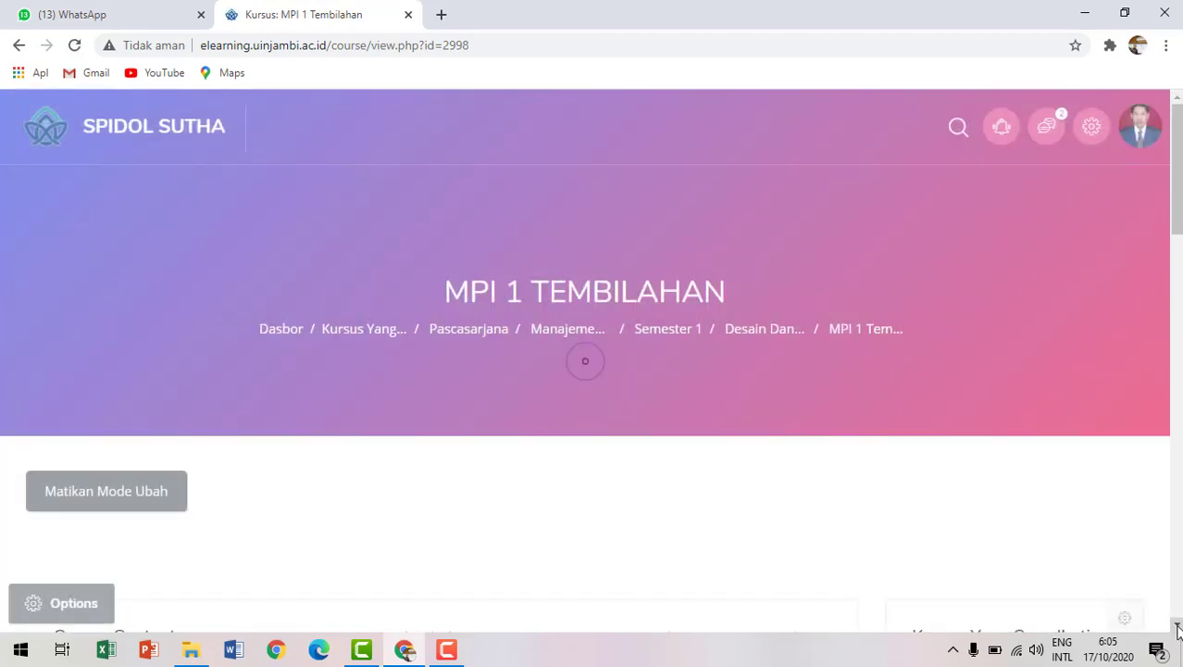
# Turn the course's editing mode off and back on.
pyautogui.click(1177, 628)
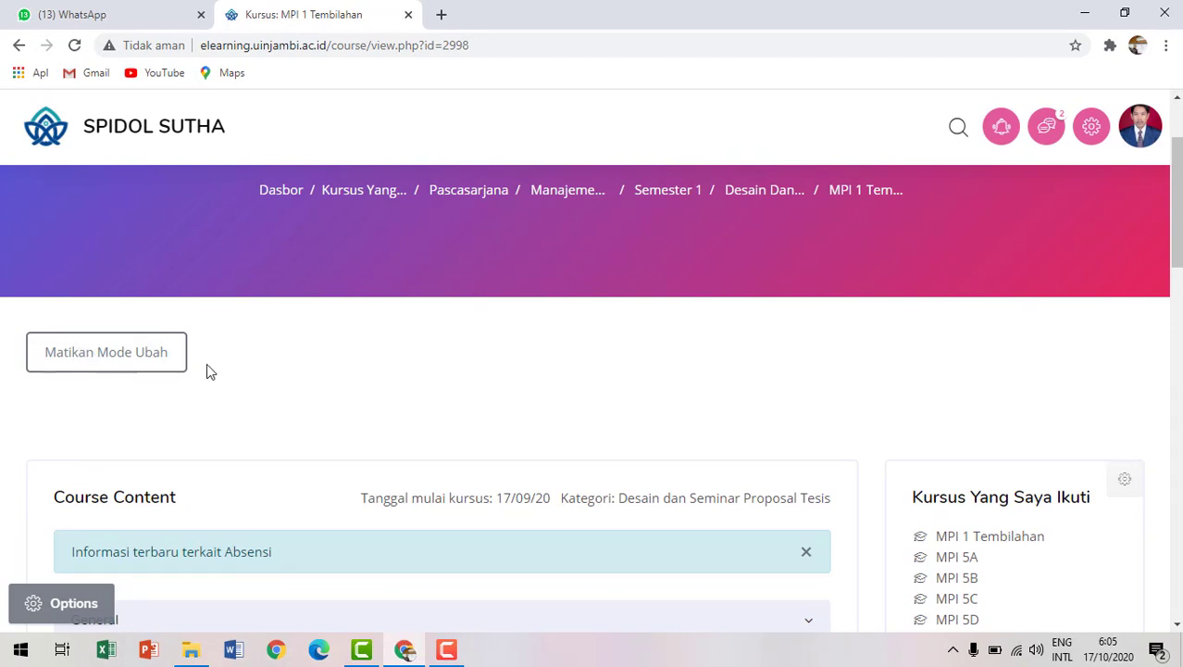
pyautogui.click(103, 352)
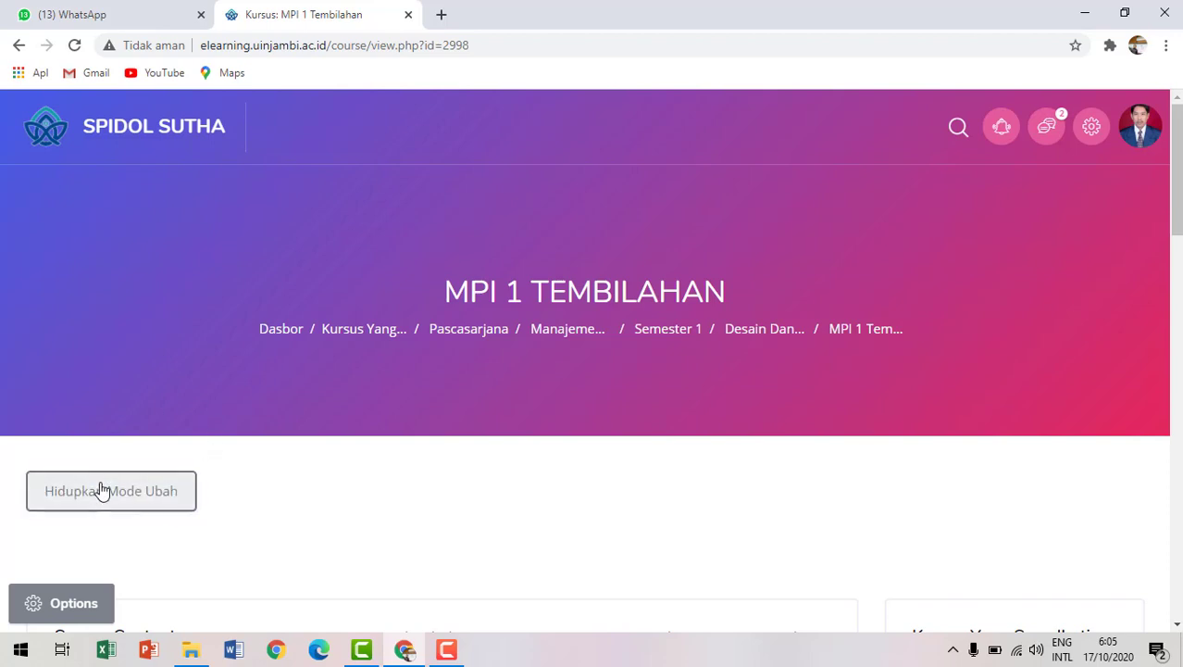
pyautogui.click(103, 491)
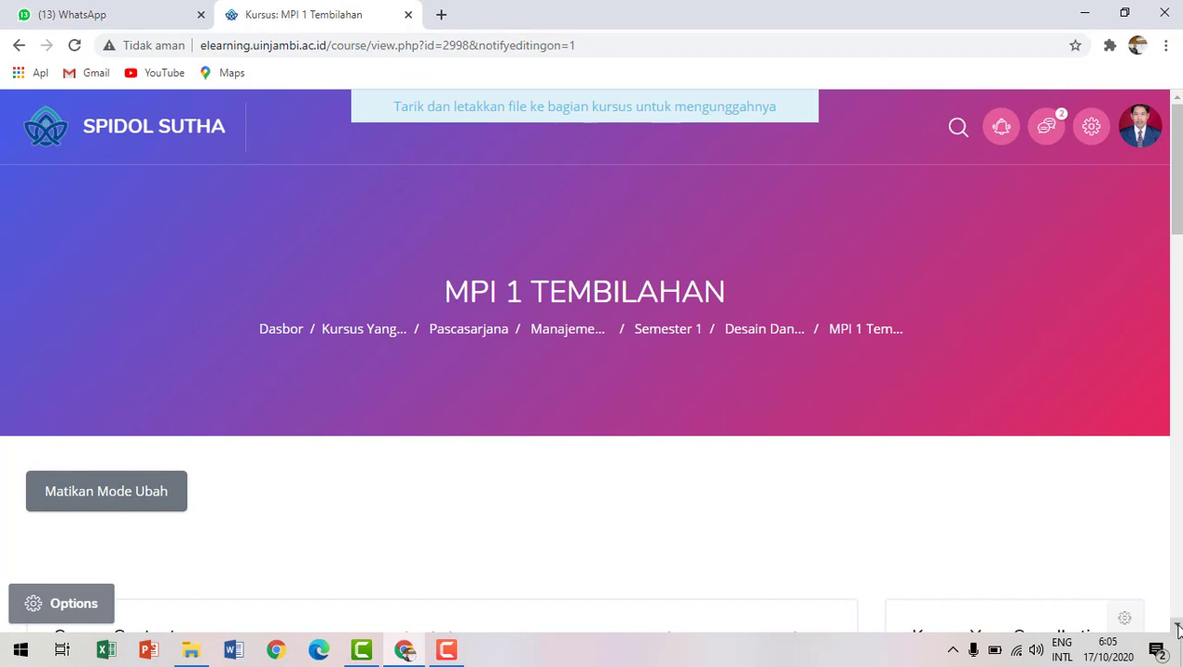
# Expand the General section of the course content and delete its existing Presensi attendance activity.
pyautogui.scroll(-3, 1178, 628)
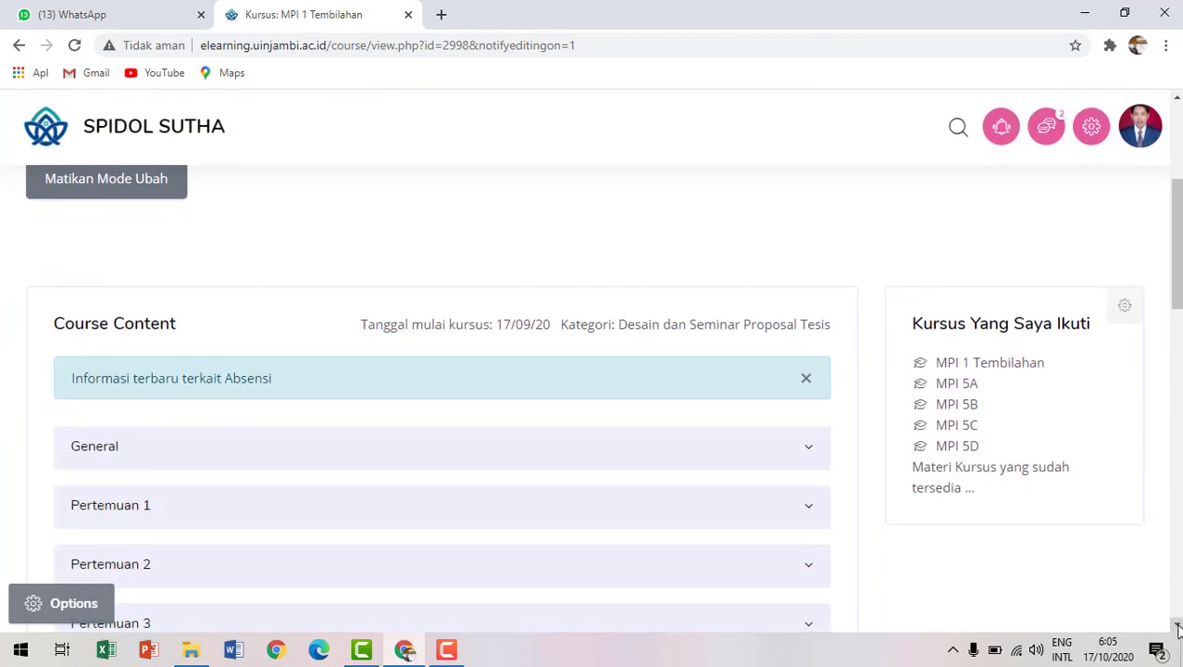
pyautogui.scroll(-1, 1178, 627)
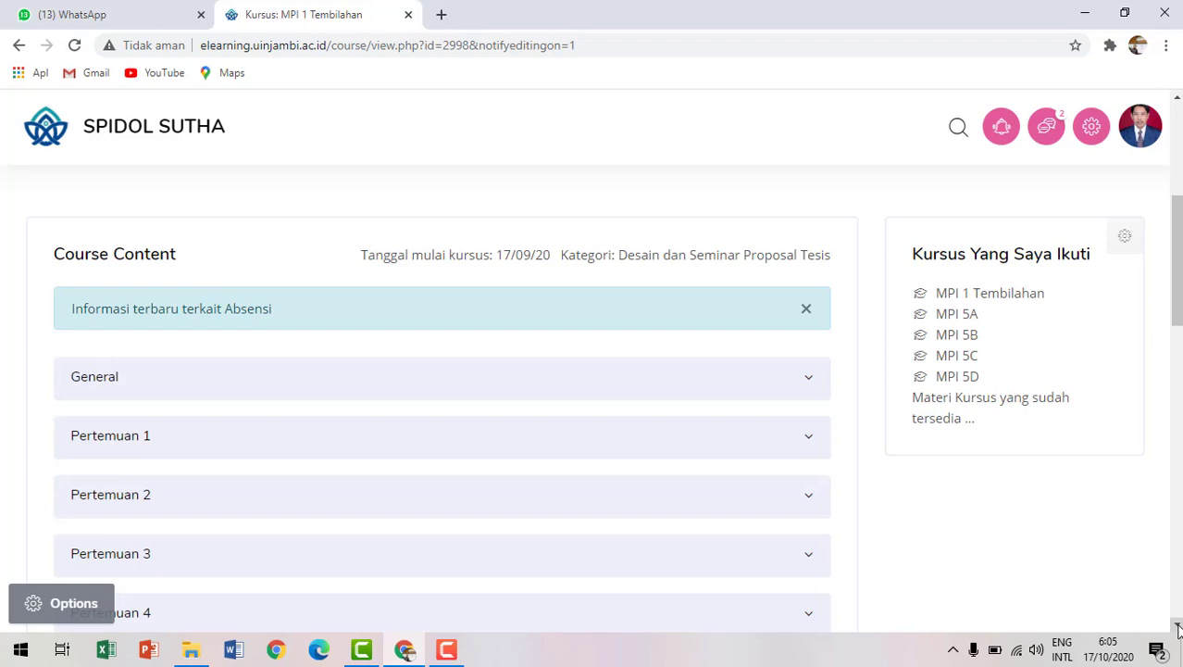
pyautogui.click(805, 383)
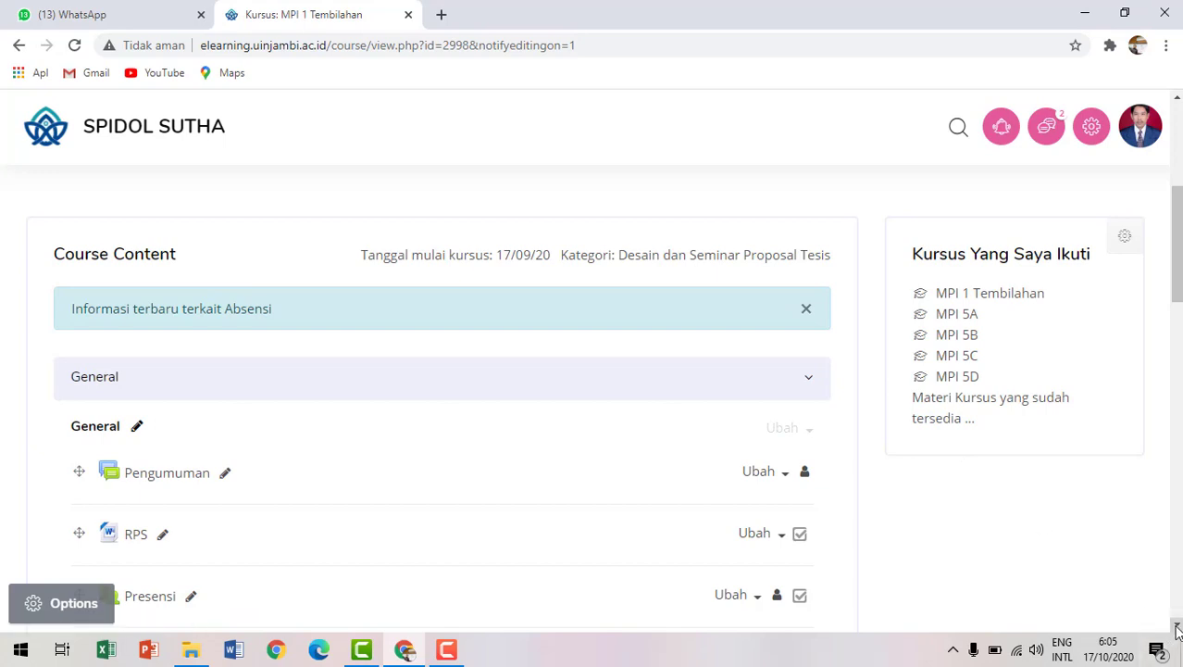
pyautogui.scroll(-3, 776, 458)
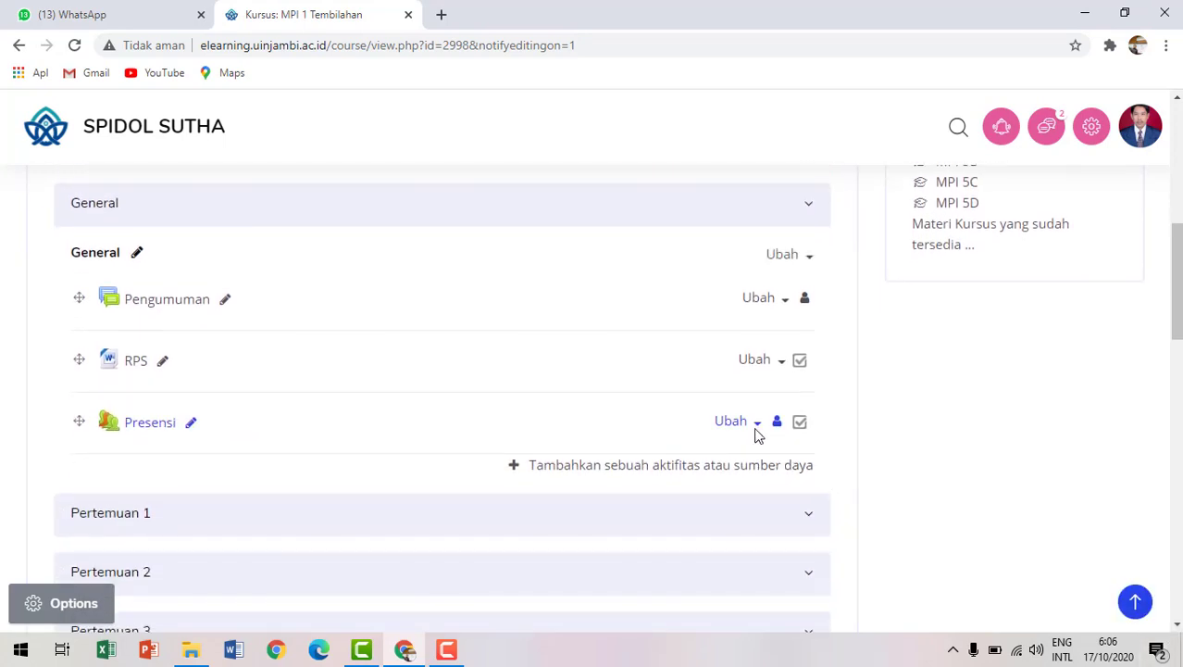
pyautogui.click(757, 425)
pyautogui.click(757, 427)
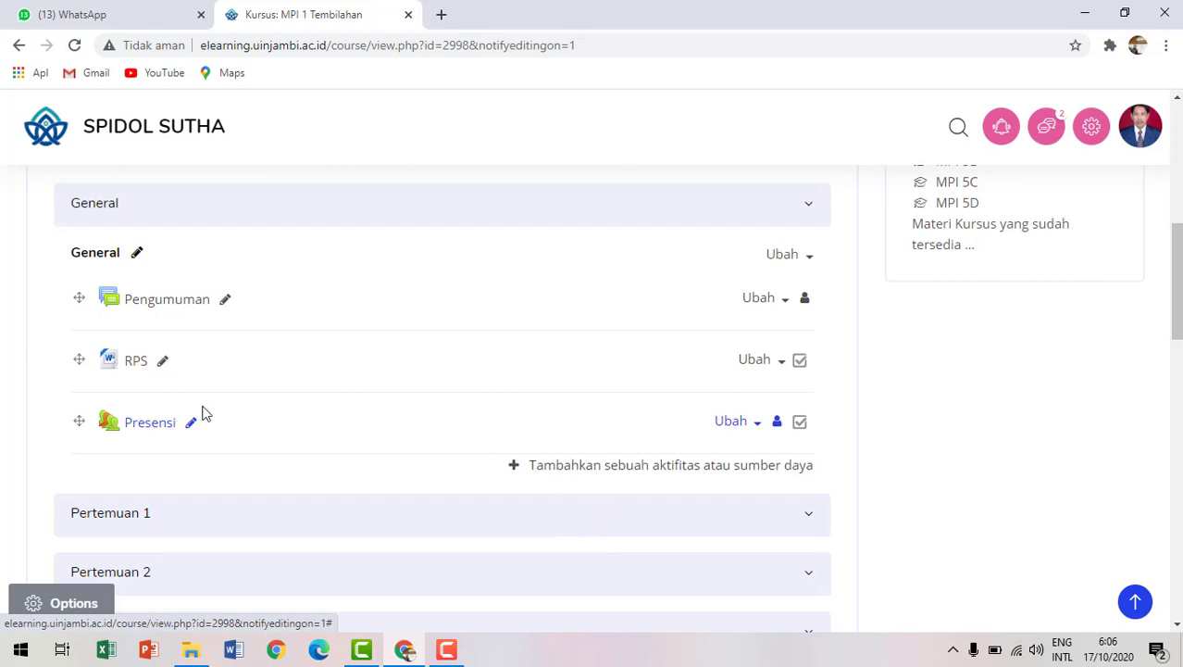
pyautogui.click(758, 426)
pyautogui.click(665, 600)
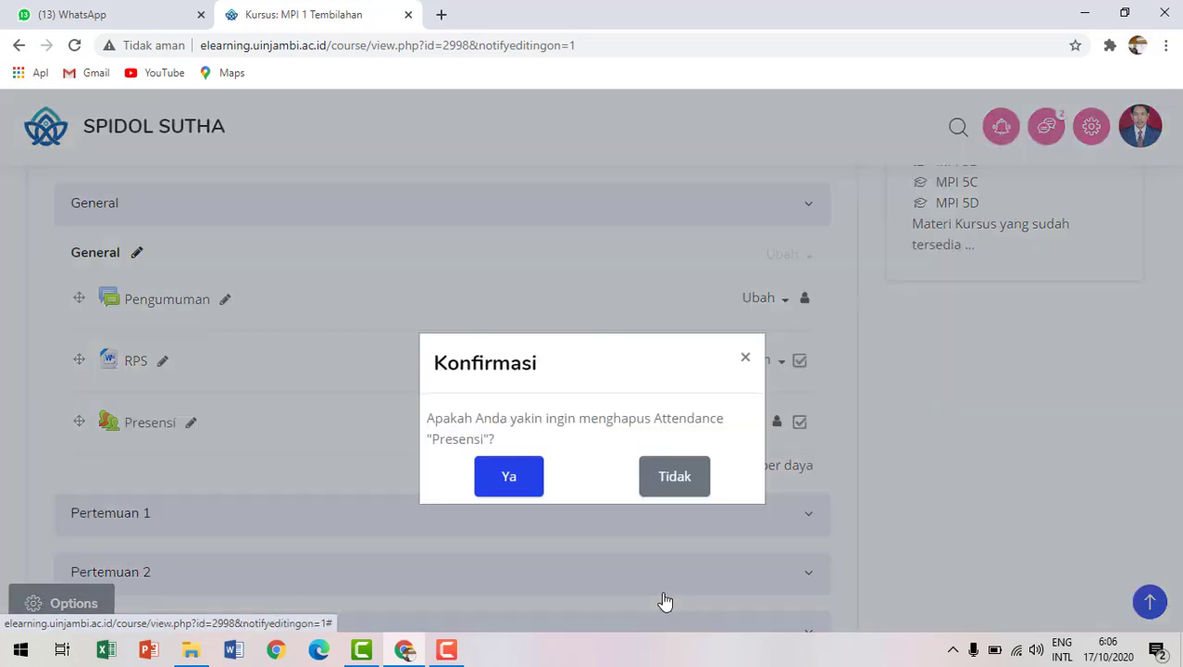
pyautogui.click(507, 492)
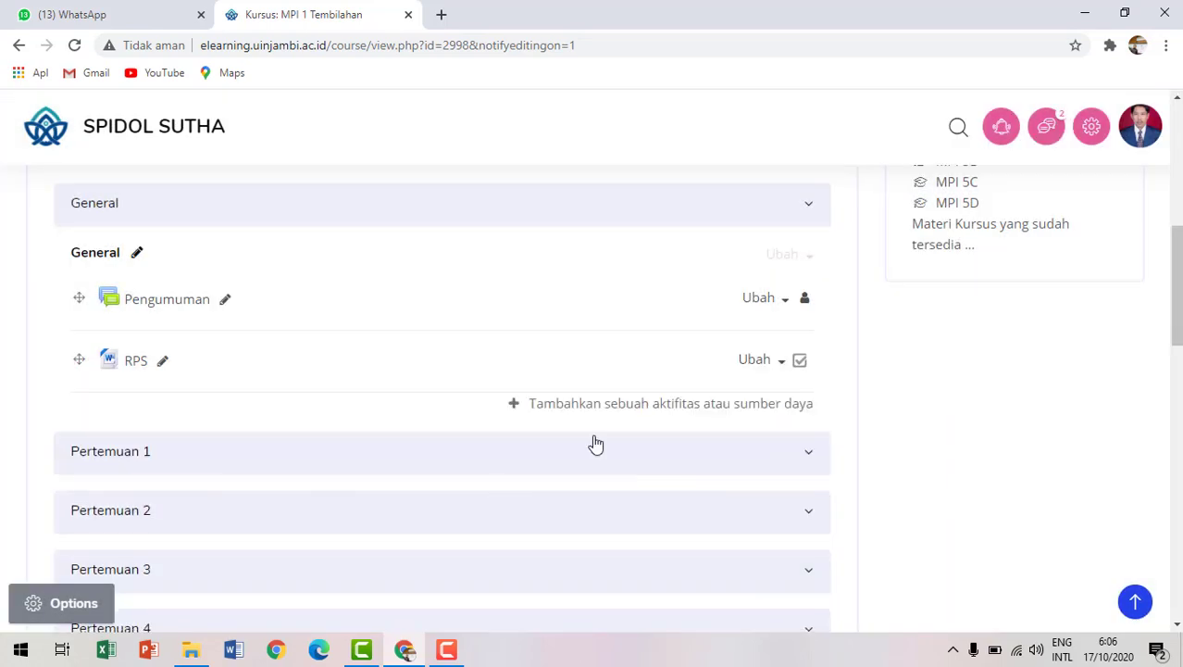
# Add a new Attendance activity to the General section.
pyautogui.click(515, 409)
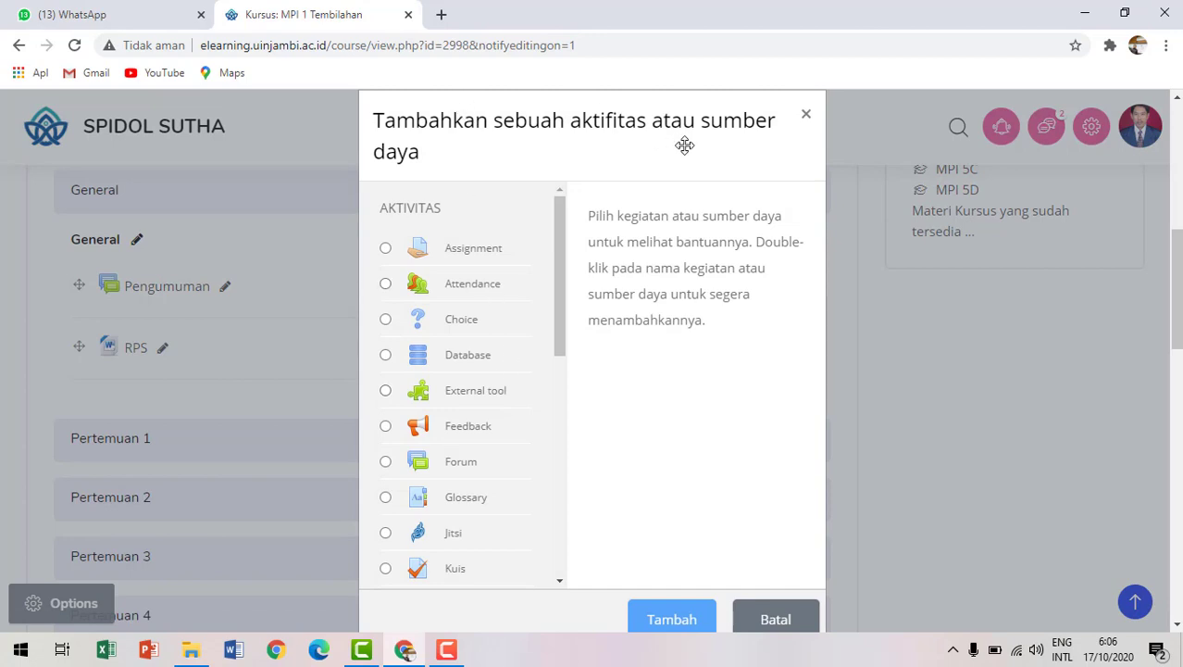
pyautogui.click(385, 285)
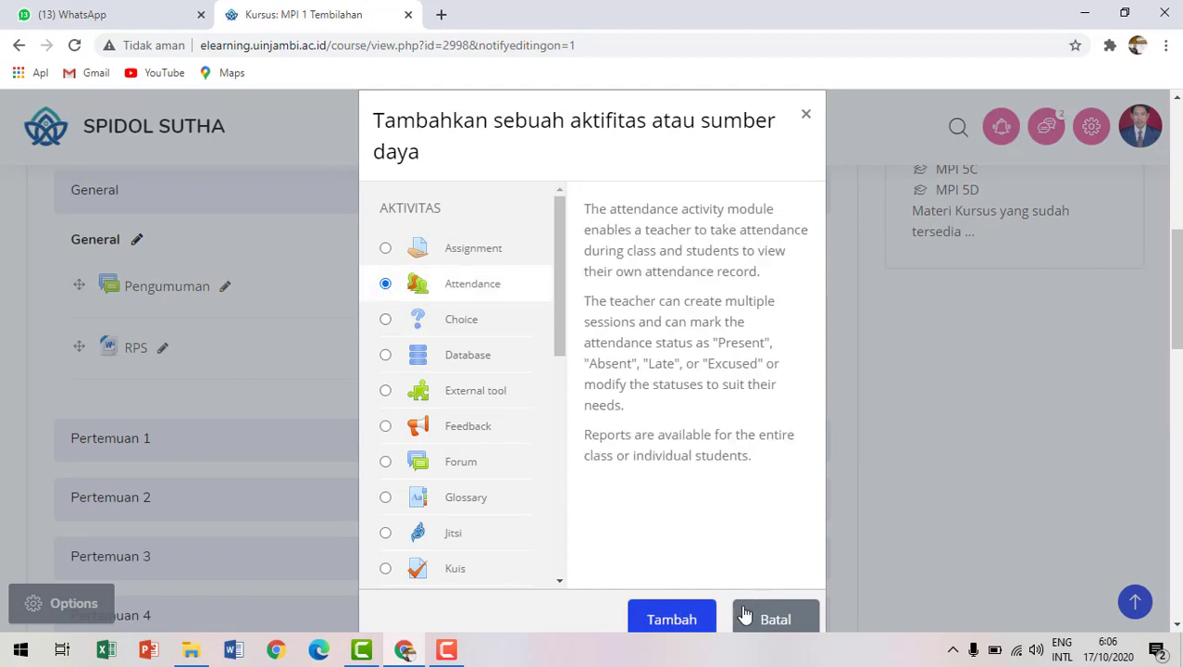
pyautogui.click(677, 622)
pyautogui.click(677, 622)
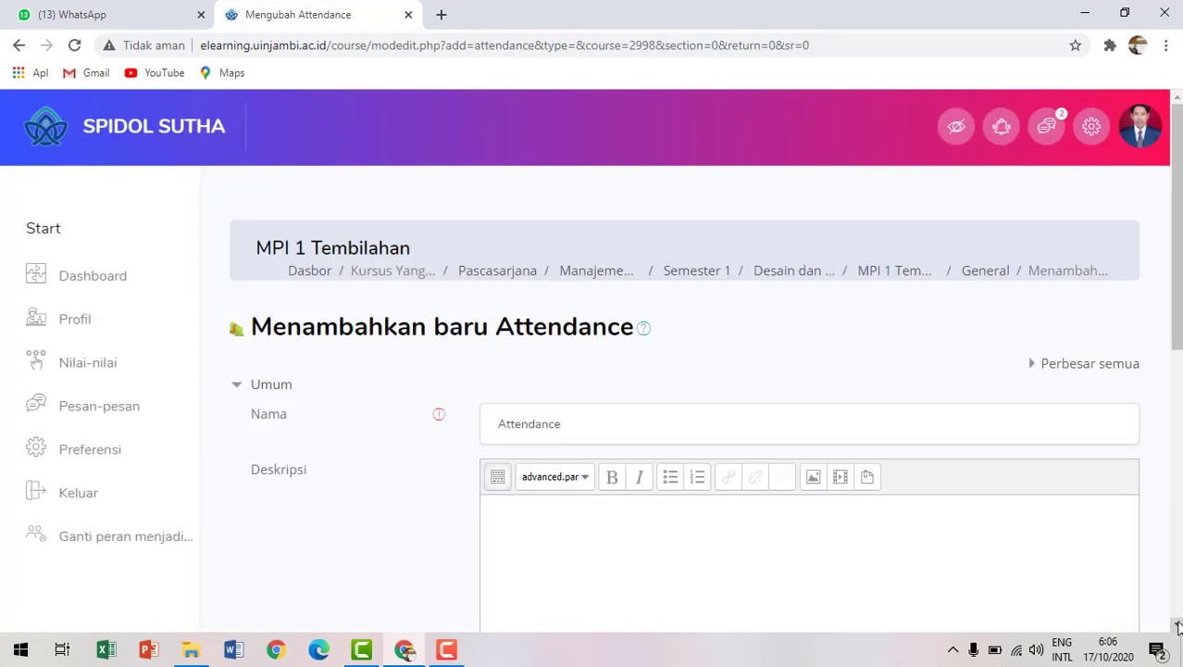
# Replace the new attendance activity's default name with "Presensi".
pyautogui.click(1178, 626)
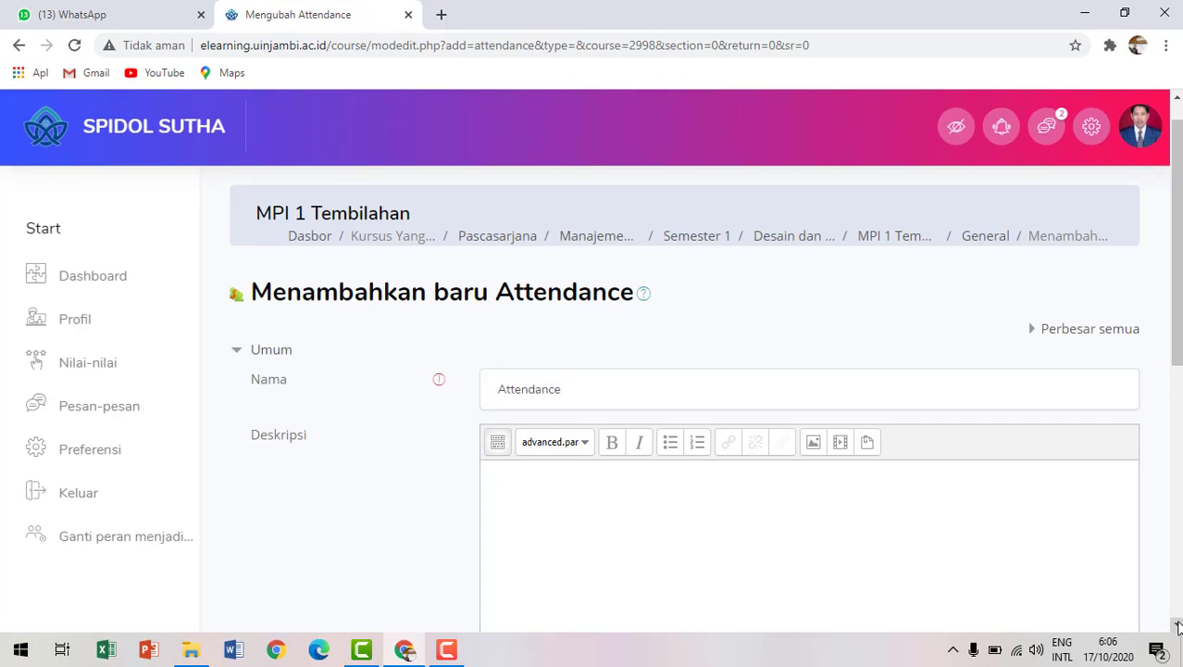
pyautogui.click(576, 388)
pyautogui.press('BackSpace')
pyautogui.press('BackSpace')
pyautogui.press('BackSpace')
pyautogui.press('BackSpace')
pyautogui.press('BackSpace')
pyautogui.press('BackSpace')
pyautogui.press('BackSpace')
pyautogui.press('BackSpace')
pyautogui.press('BackSpace')
pyautogui.press('BackSpace')
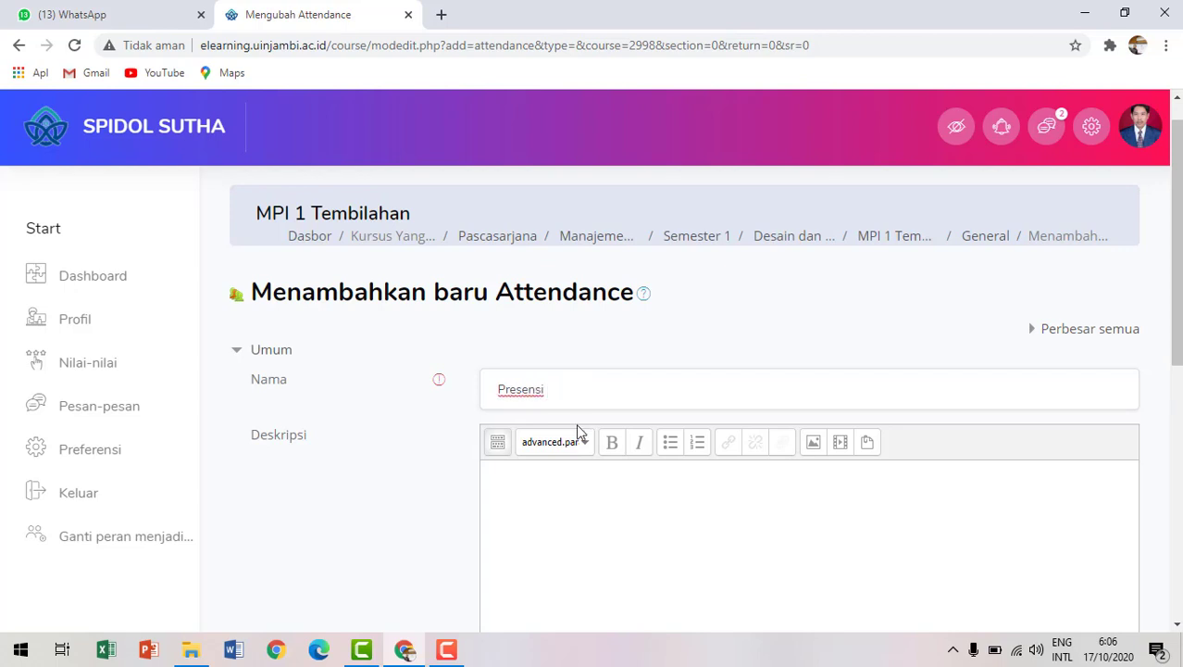
# Enter "Daftar hadir" as the attendance activity's description.
pyautogui.click(573, 470)
pyautogui.scroll(-1, 1178, 620)
pyautogui.write('Daftar')
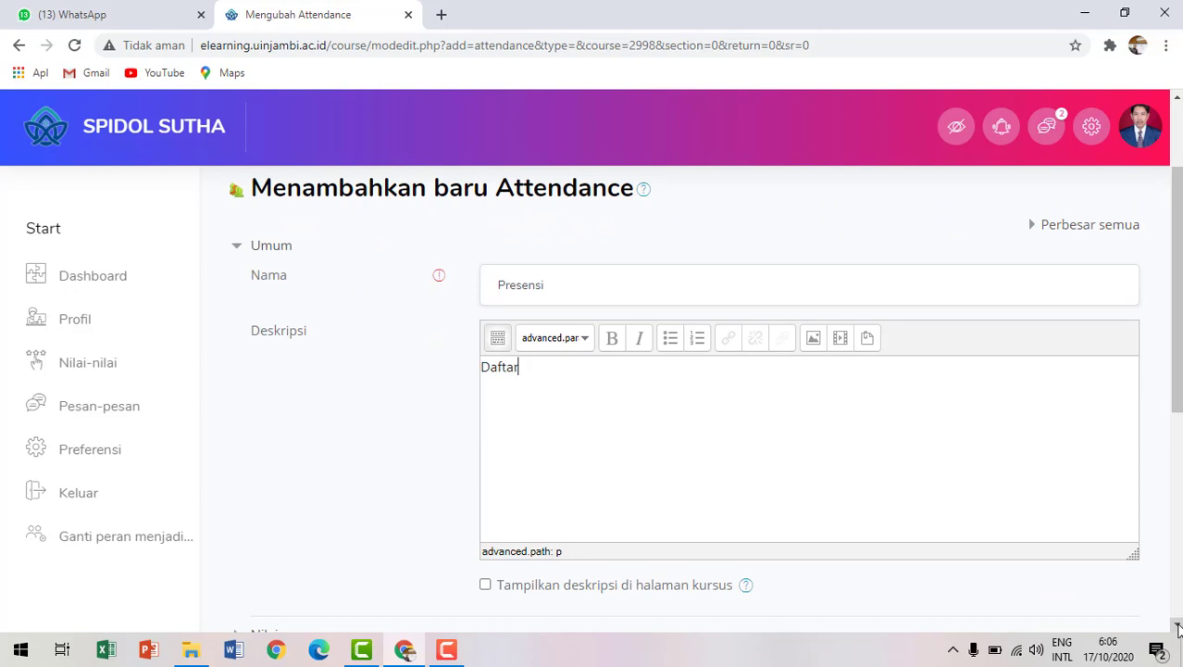
pyautogui.write(' hadir')
# Check the activity's grade settings (Nilai), then save the activity and return to the course.
pyautogui.click(1176, 625)
pyautogui.scroll(-4, 1175, 628)
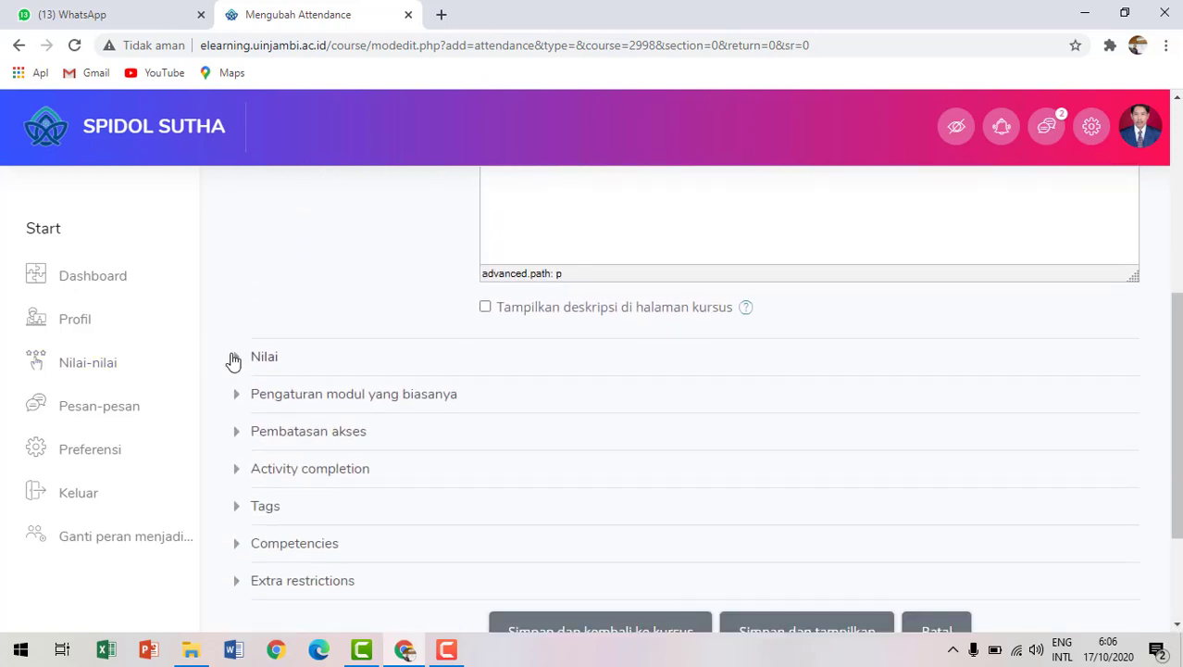
pyautogui.click(238, 361)
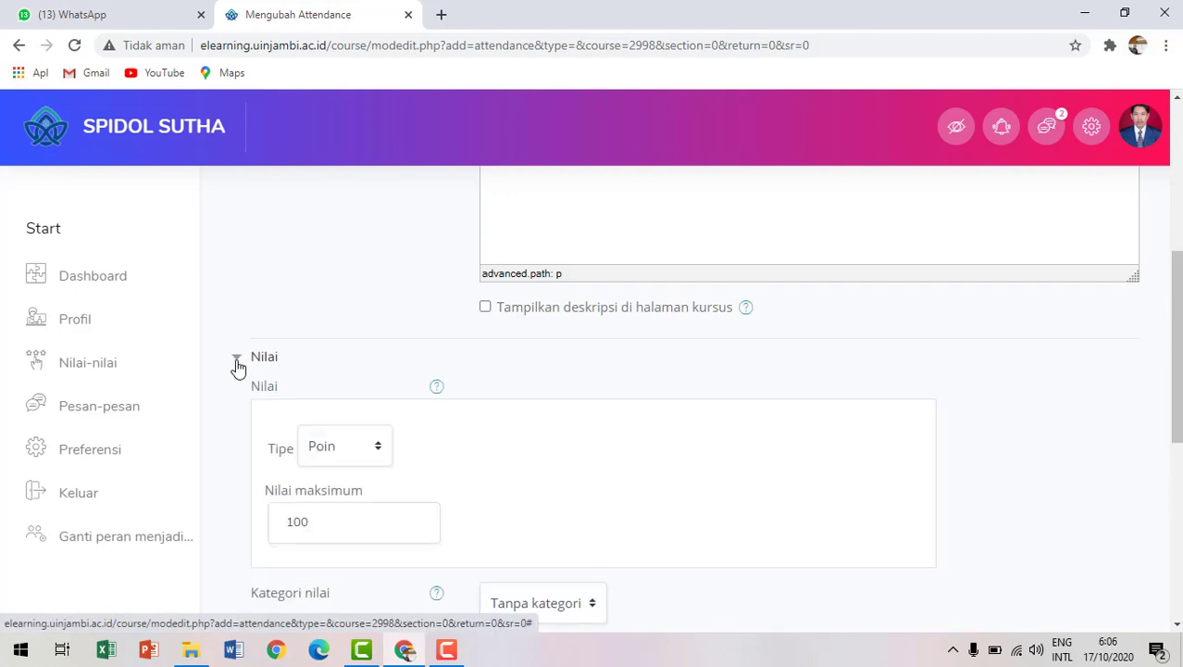
pyautogui.click(238, 361)
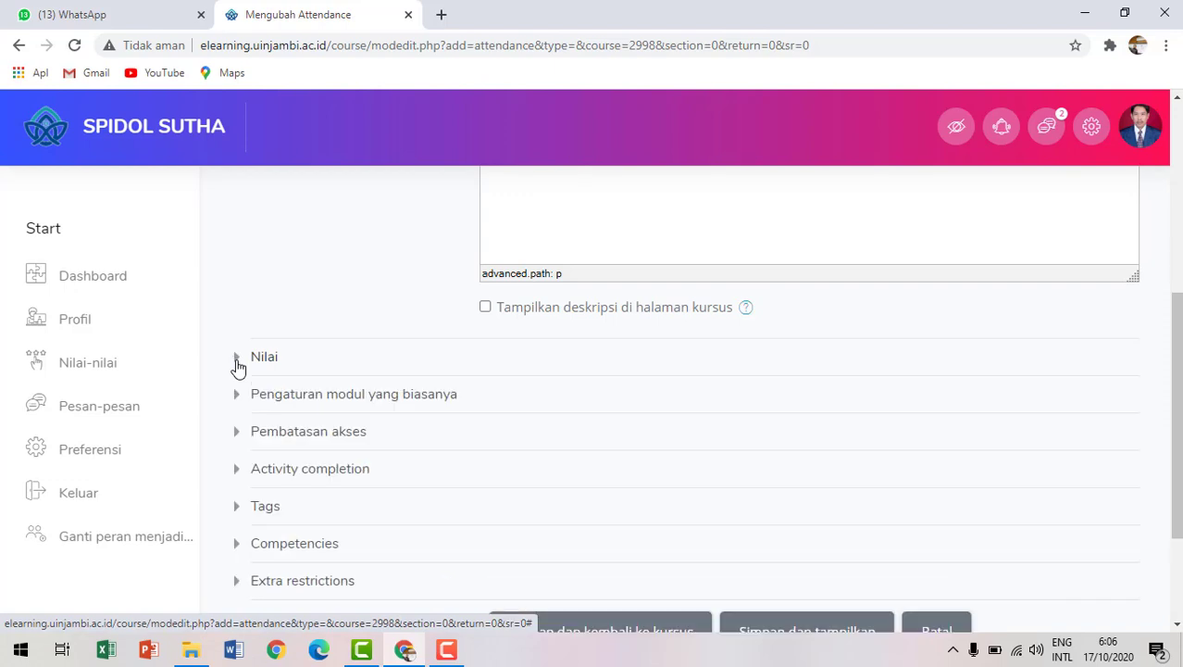
pyautogui.scroll(-2, 1177, 627)
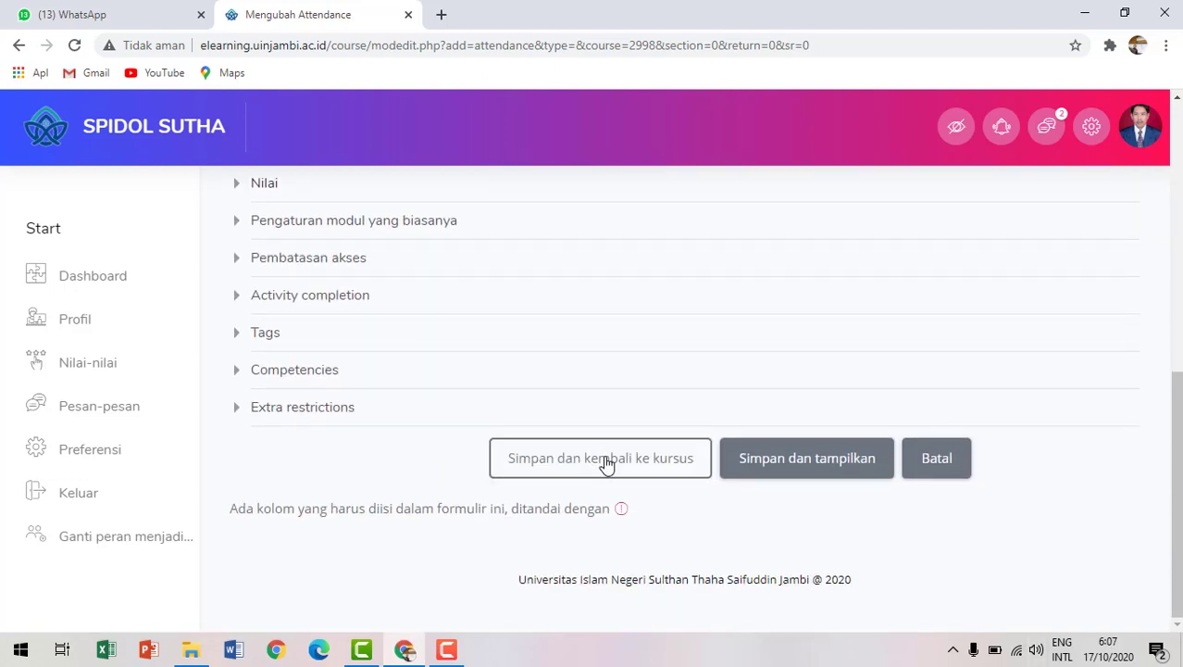
pyautogui.click(528, 468)
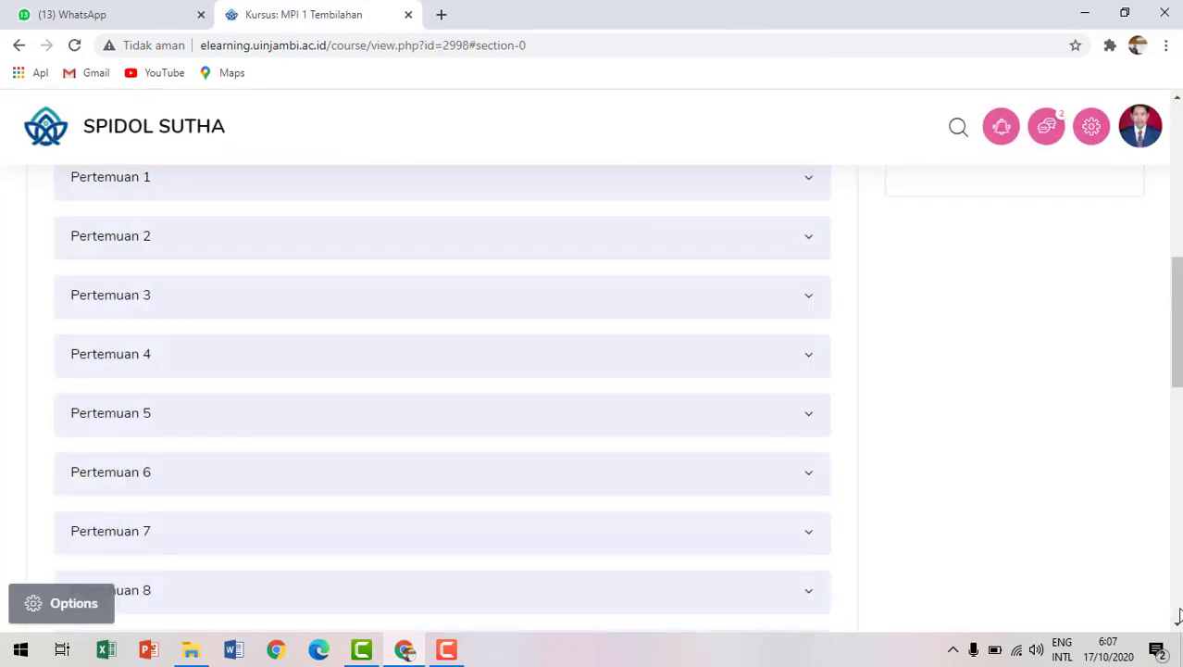
# Expand the General section again and open the new Presensi activity.
pyautogui.click(1176, 98)
pyautogui.scroll(2, 1176, 98)
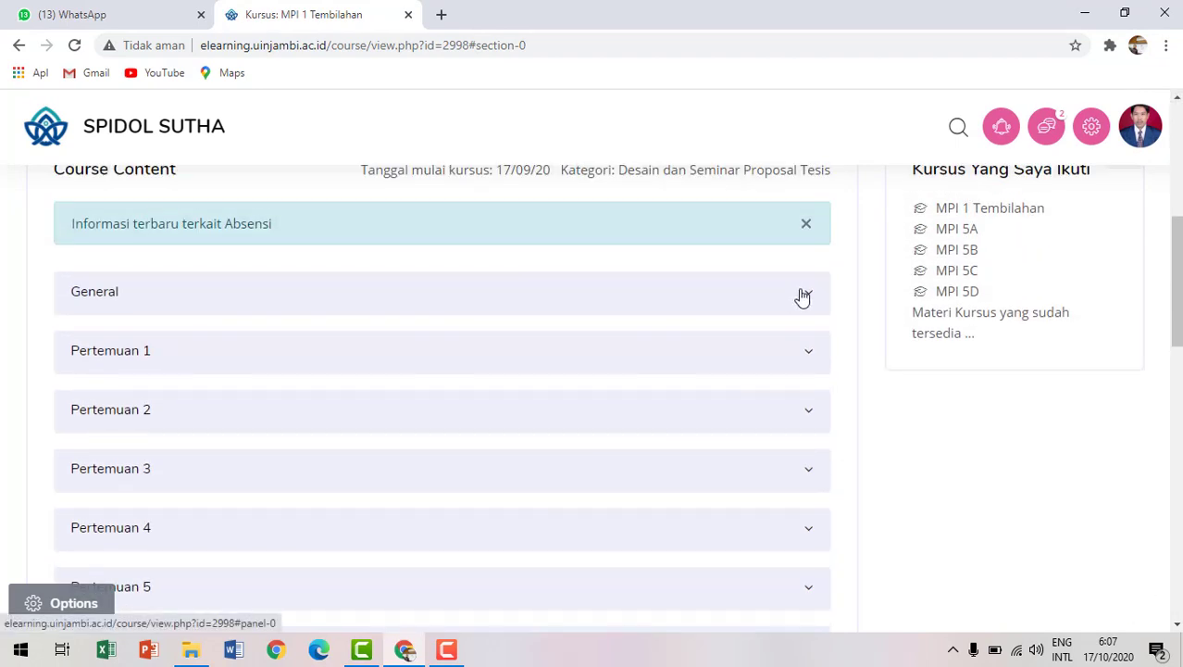
pyautogui.click(802, 295)
pyautogui.click(805, 296)
pyautogui.click(812, 296)
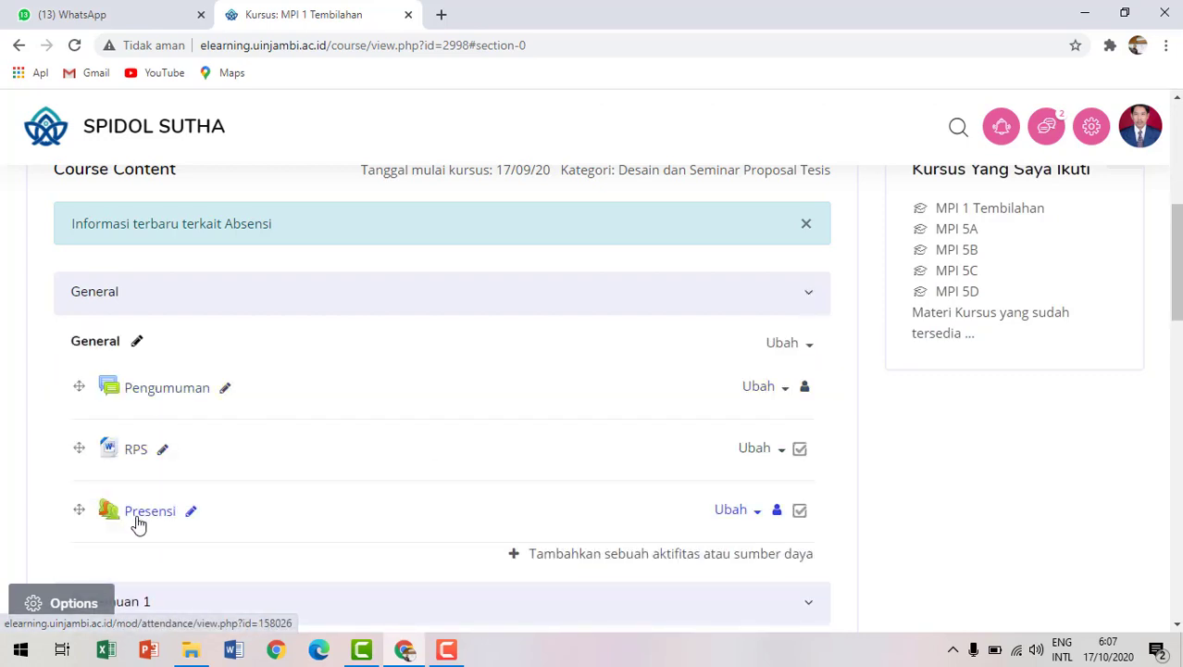
pyautogui.click(170, 521)
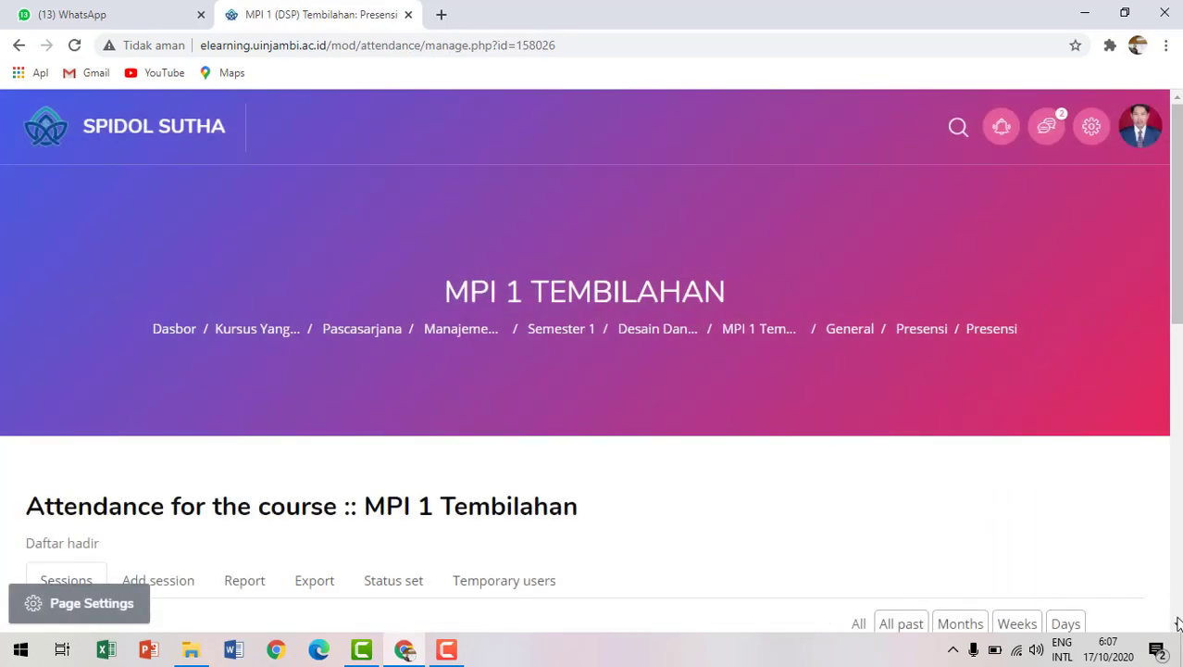
# Start adding an attendance session and set its date to 29 September.
pyautogui.click(1177, 626)
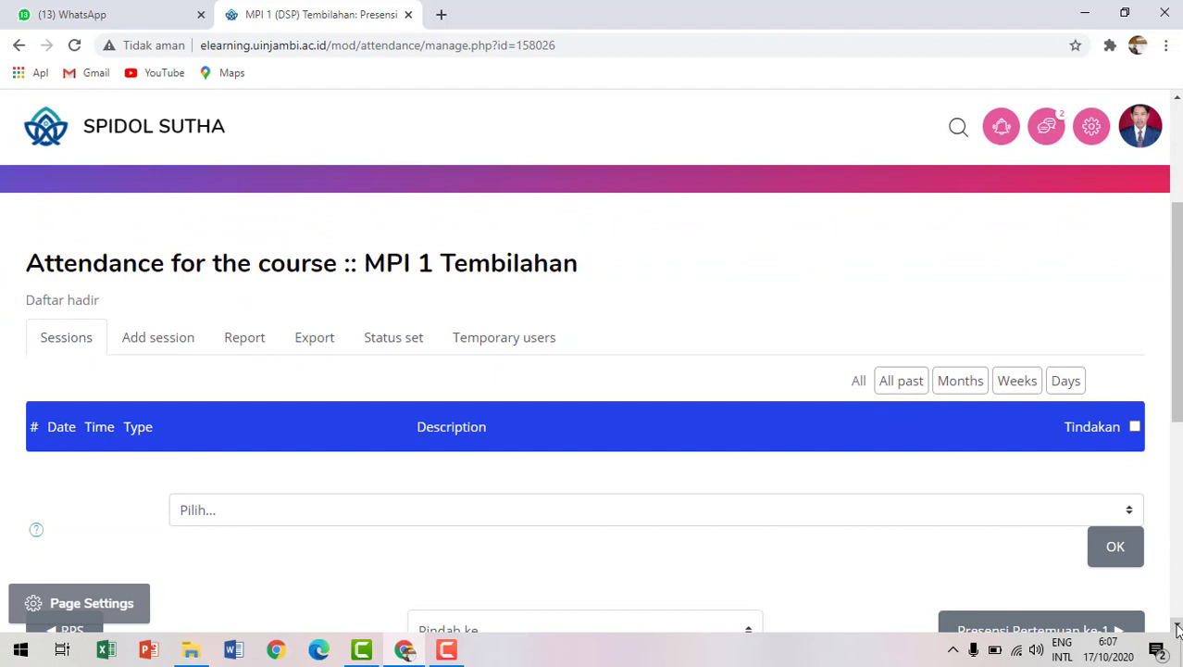
pyautogui.click(153, 346)
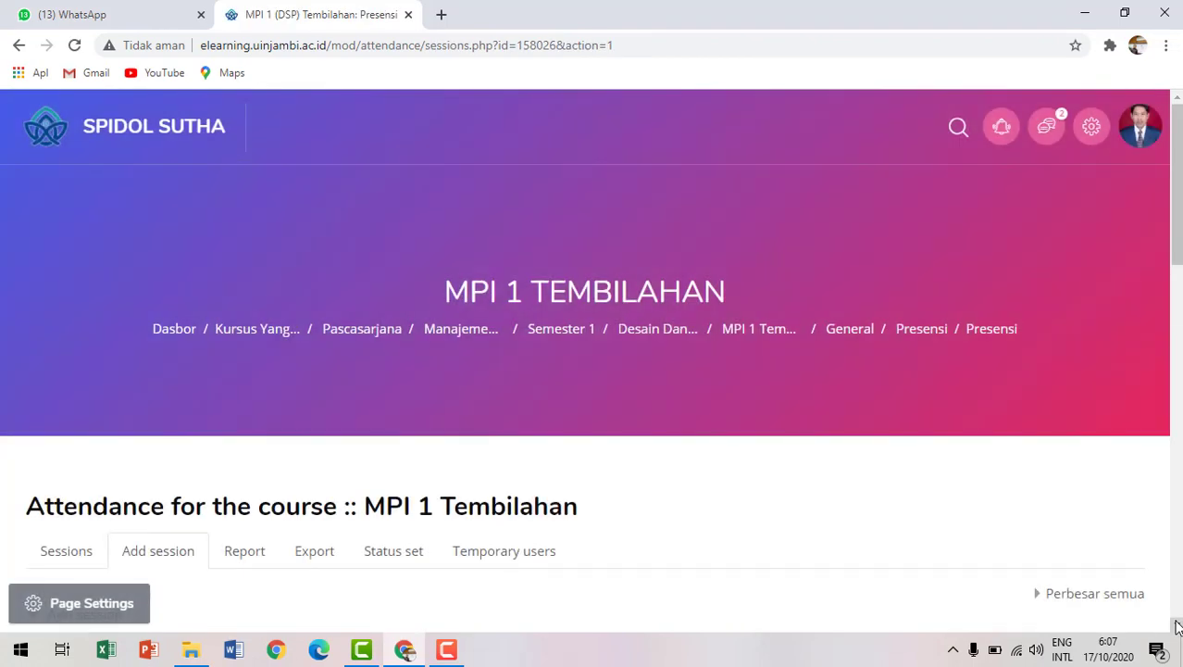
pyautogui.click(1177, 627)
pyautogui.scroll(-4, 1177, 627)
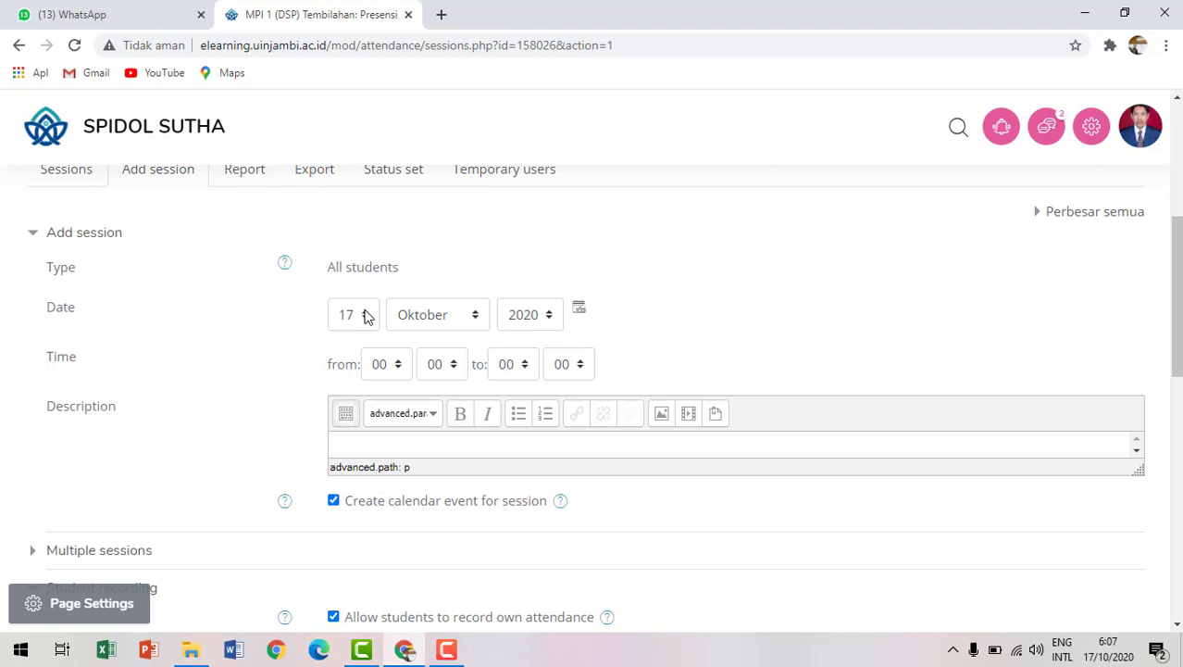
pyautogui.click(367, 317)
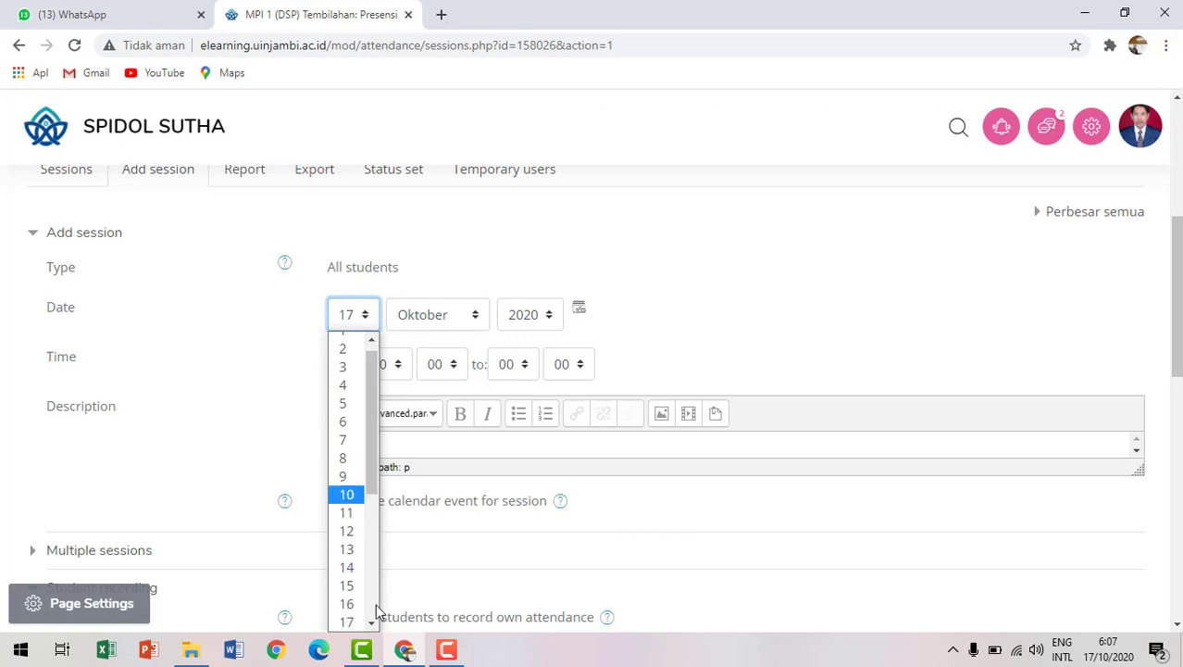
pyautogui.scroll(-3, 374, 588)
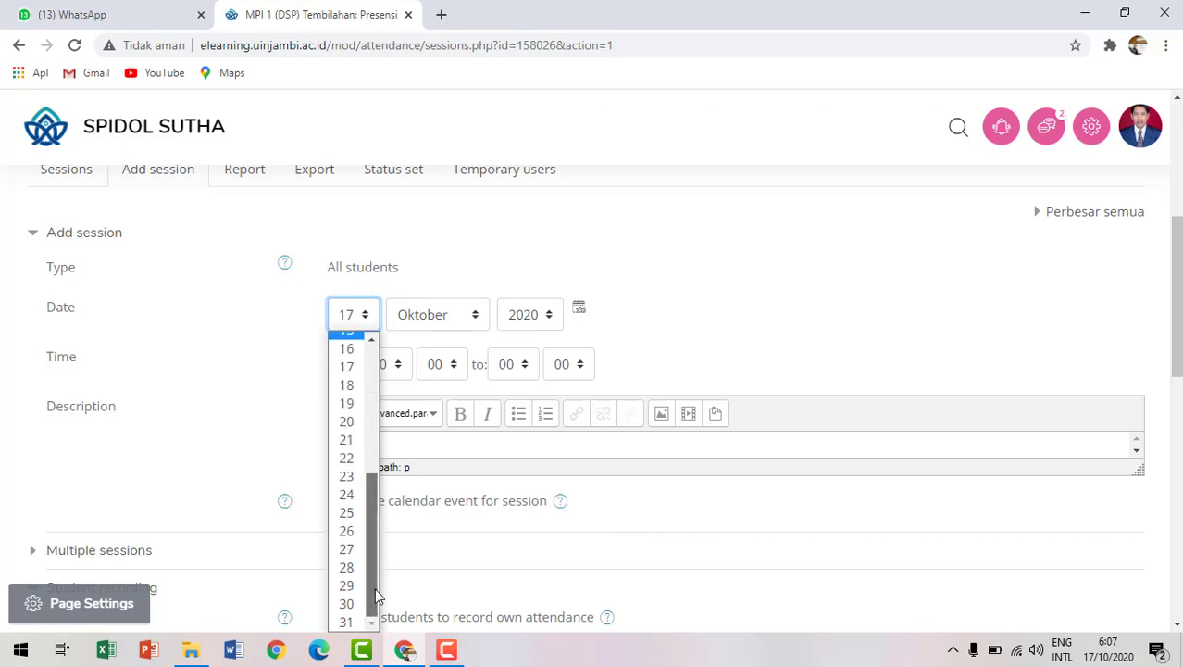
pyautogui.click(348, 586)
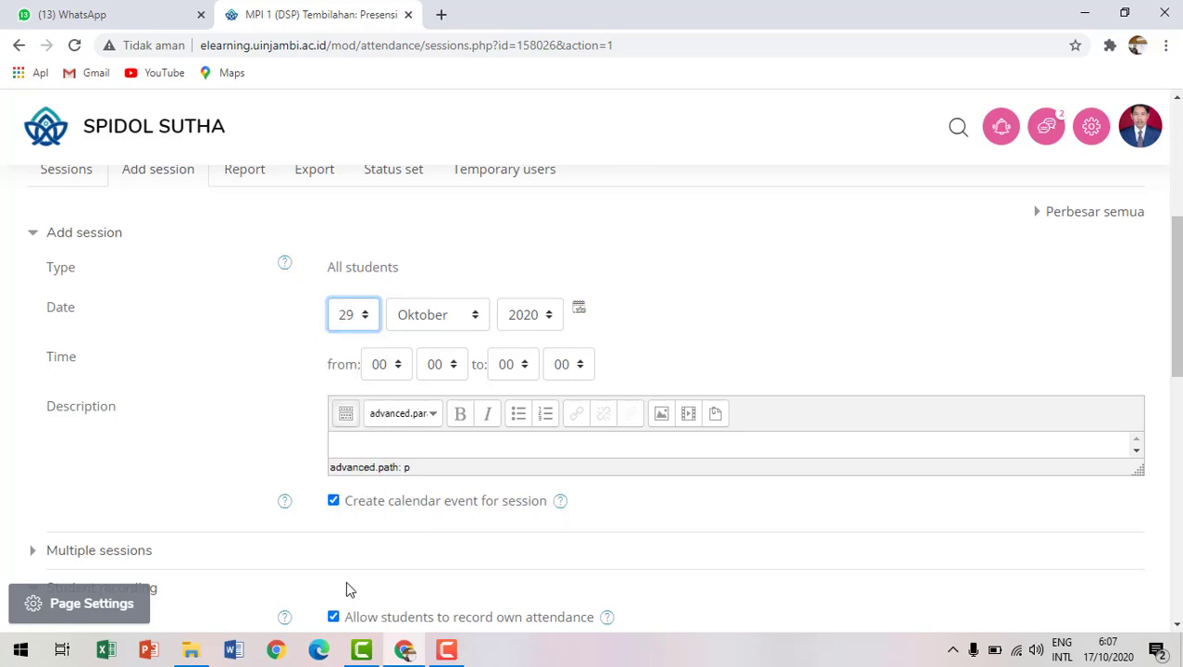
pyautogui.click(477, 315)
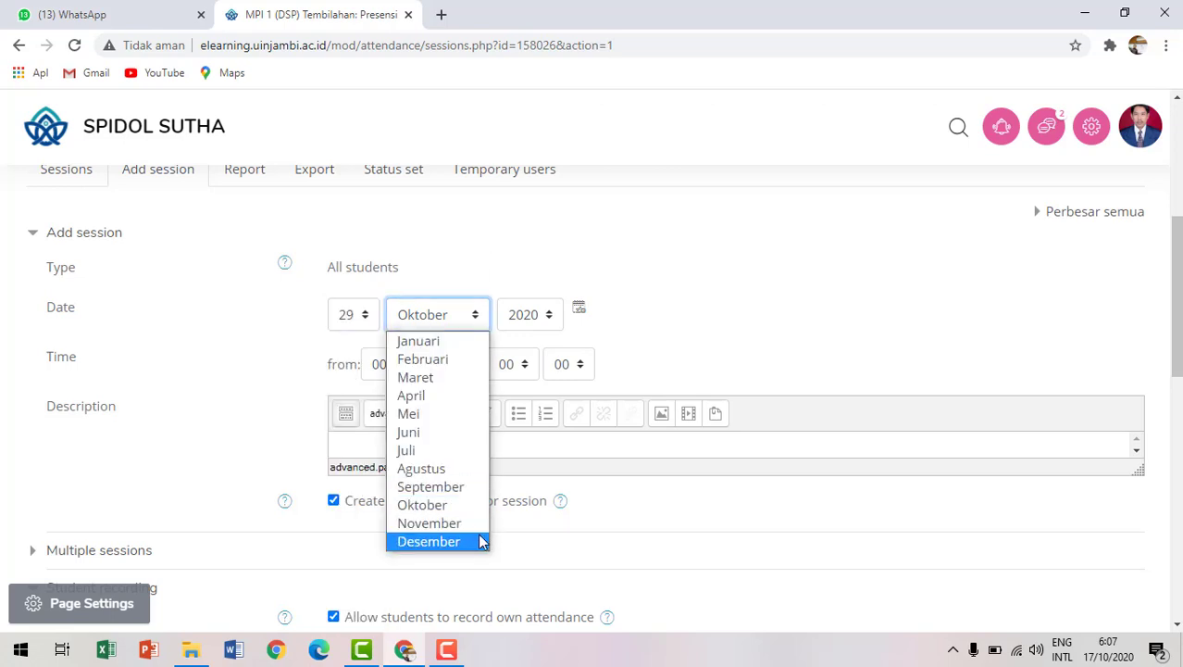
pyautogui.click(465, 487)
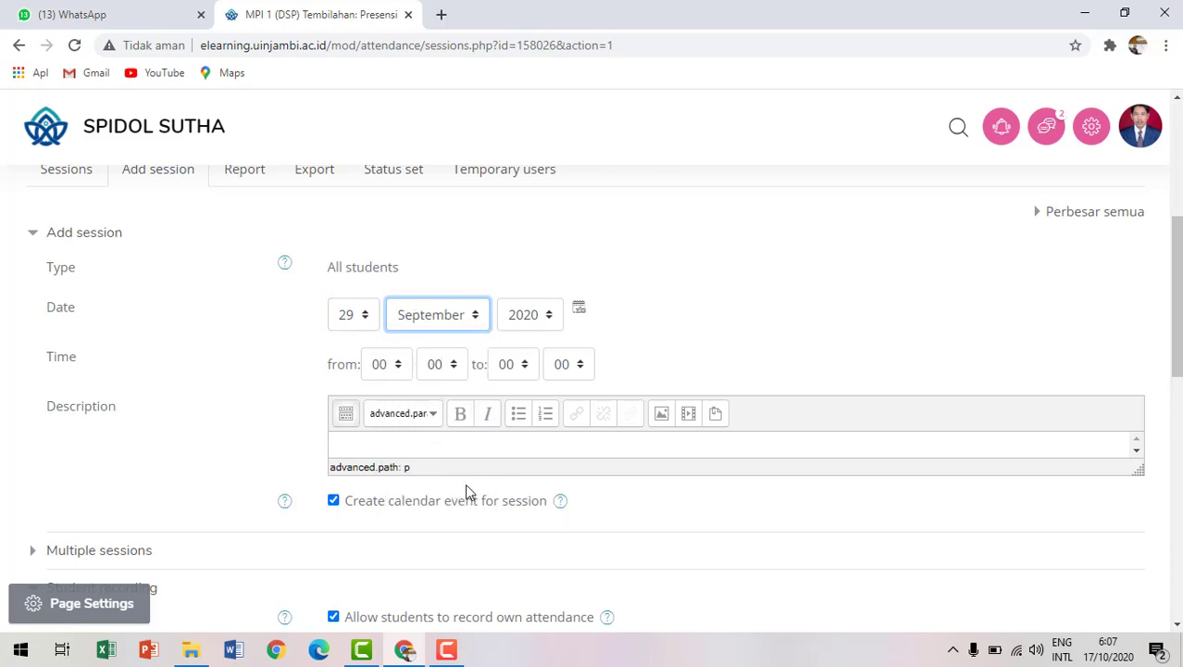
# Set the session time from 13:00 to 17:00 and enter "Silahkan isi" as its description.
pyautogui.click(400, 365)
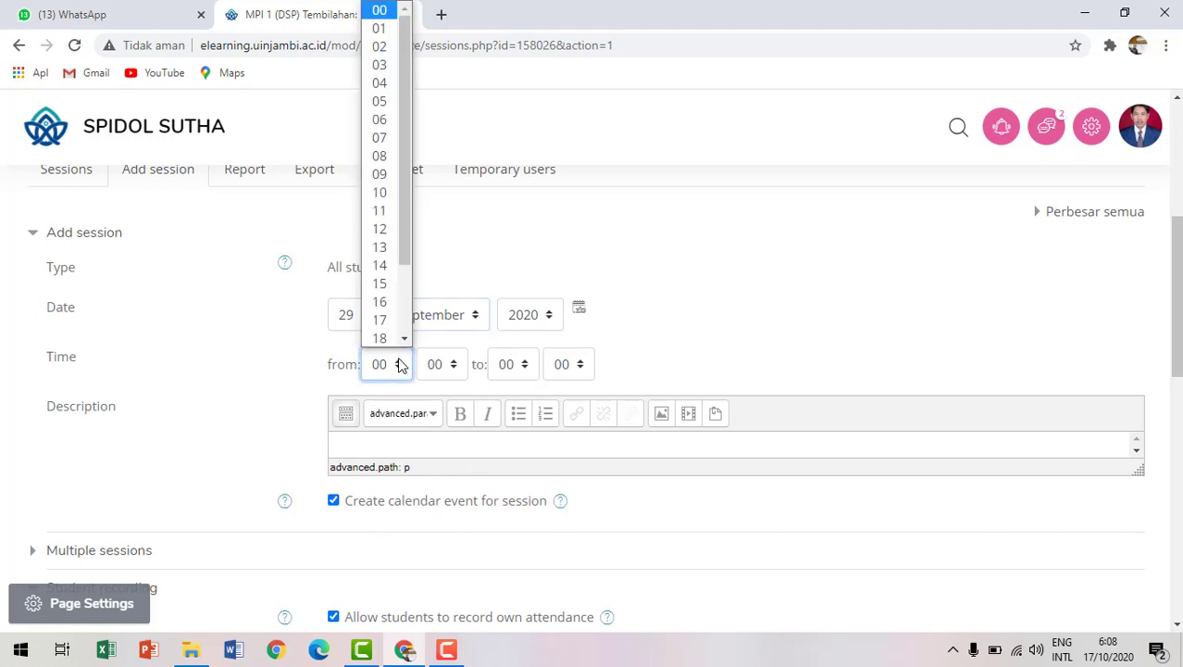
pyautogui.click(385, 248)
pyautogui.click(532, 366)
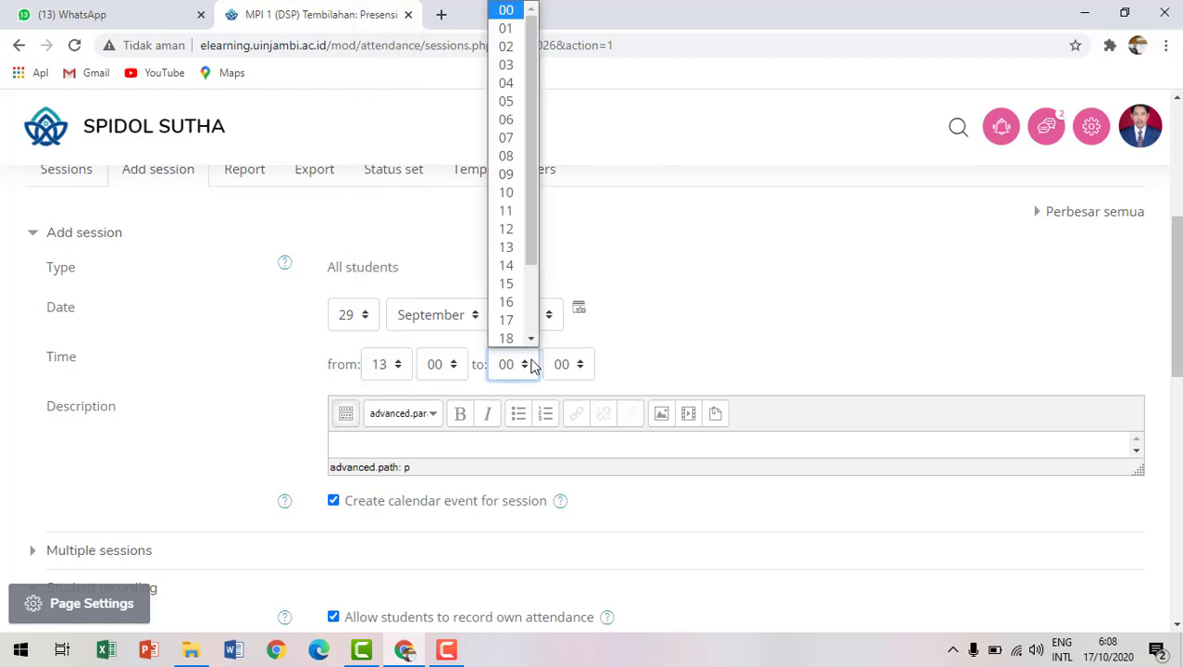
pyautogui.click(521, 321)
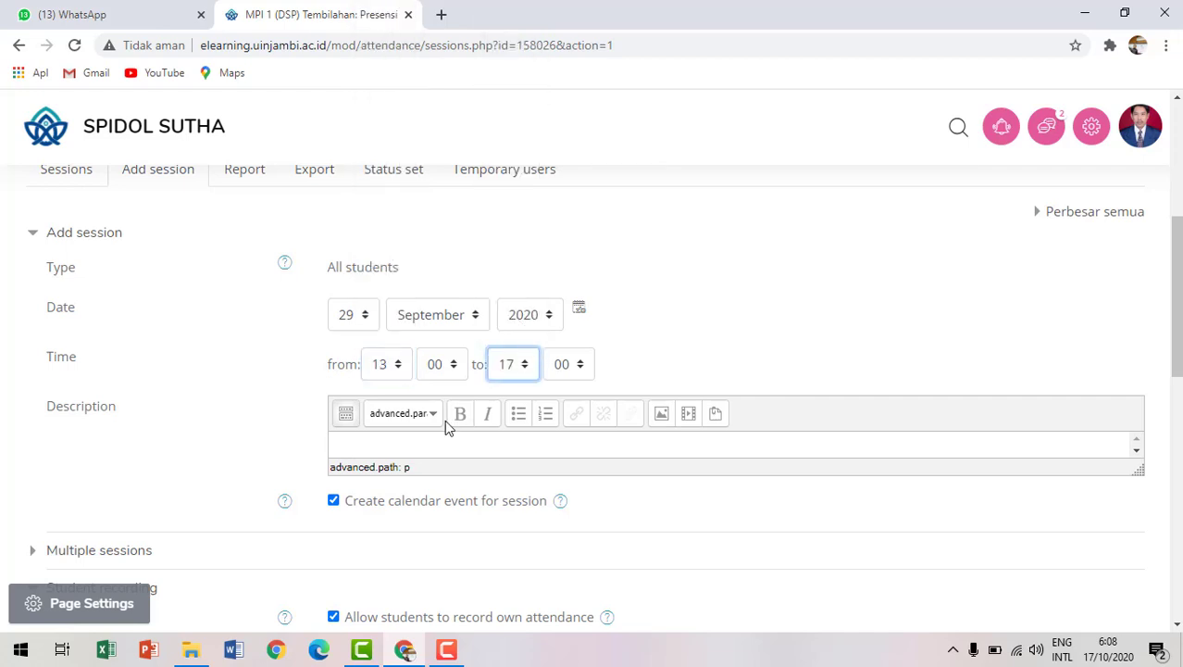
pyautogui.click(434, 449)
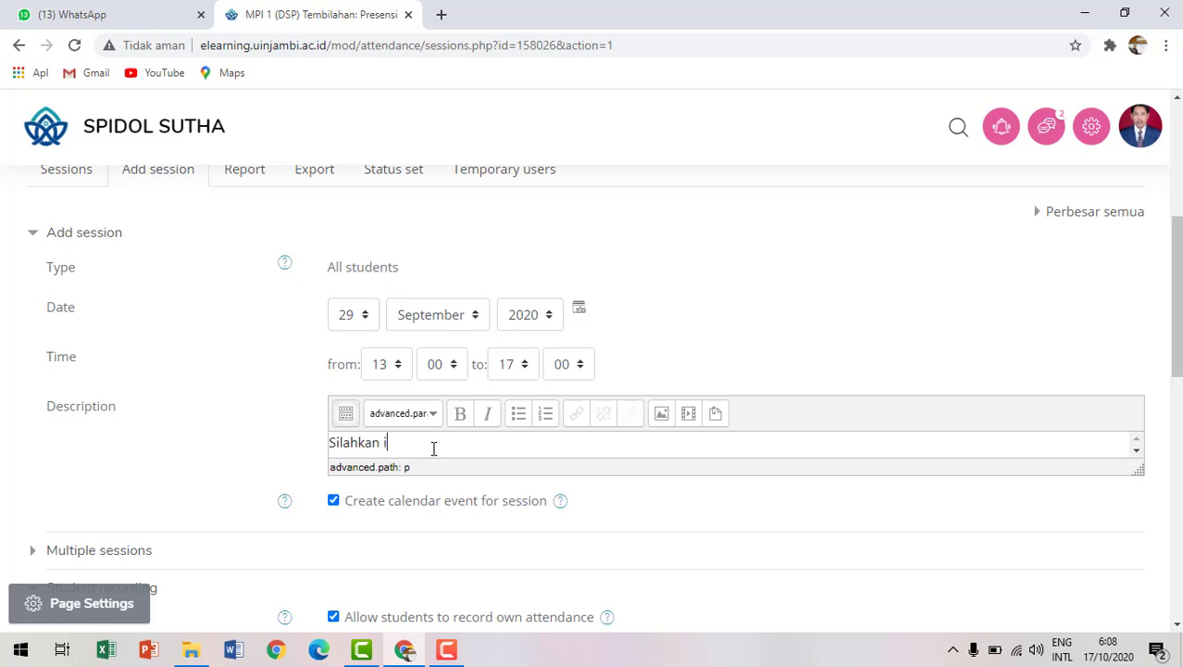
pyautogui.write('Silahkan isi daf')
# Expand the multiple sessions settings and repeat the session on Selasa every 1 week.
pyautogui.click(1178, 625)
pyautogui.click(1177, 625)
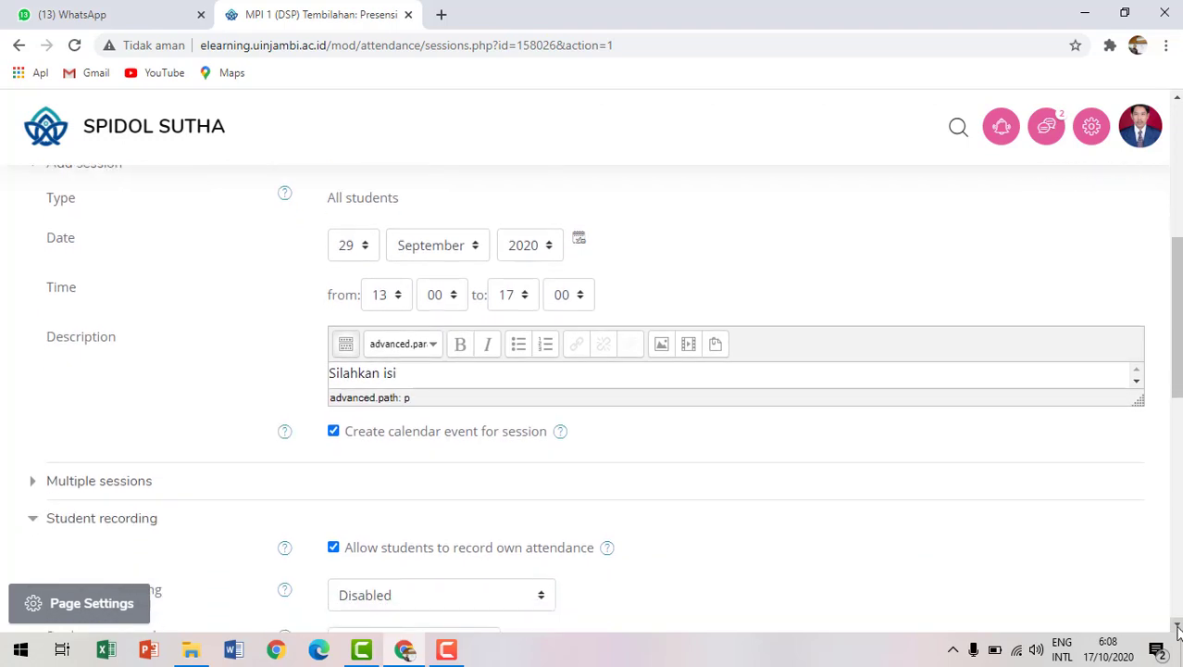
pyautogui.click(1178, 628)
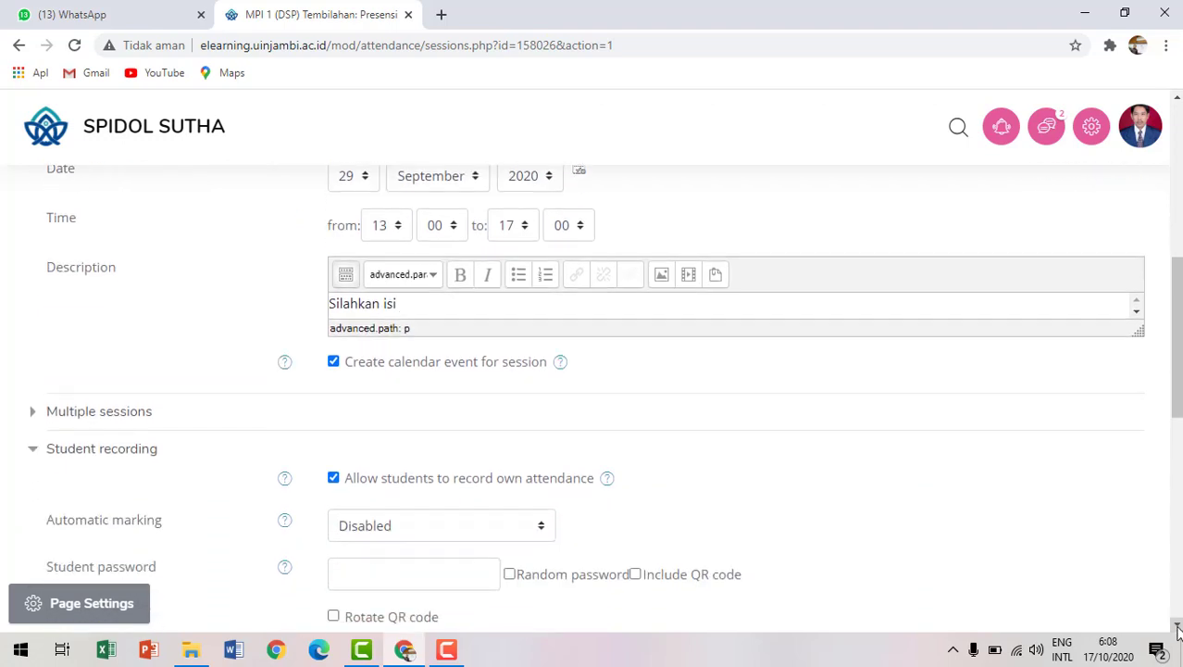
pyautogui.click(1178, 101)
pyautogui.click(1177, 626)
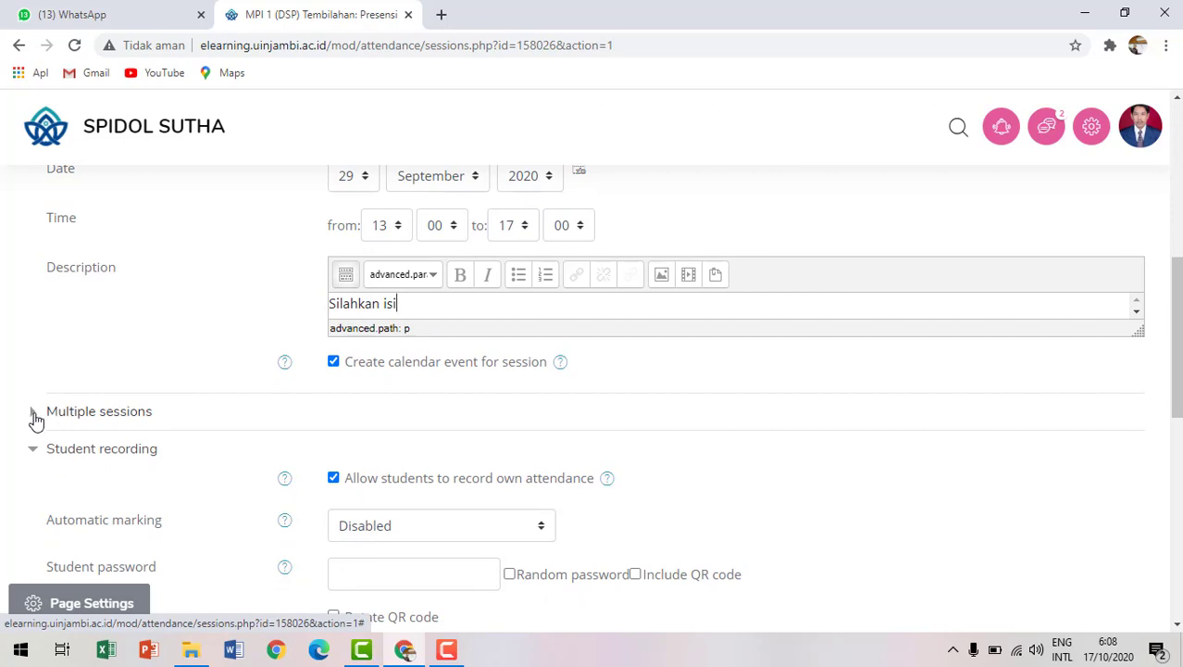
pyautogui.click(33, 415)
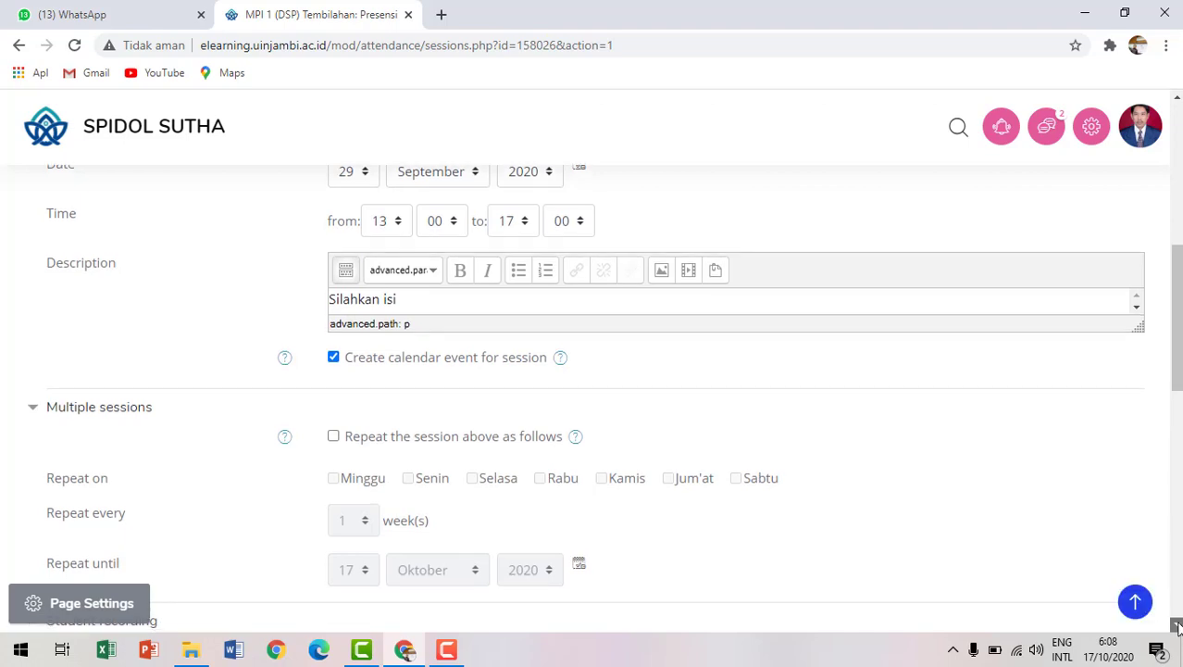
pyautogui.scroll(-1, 592, 417)
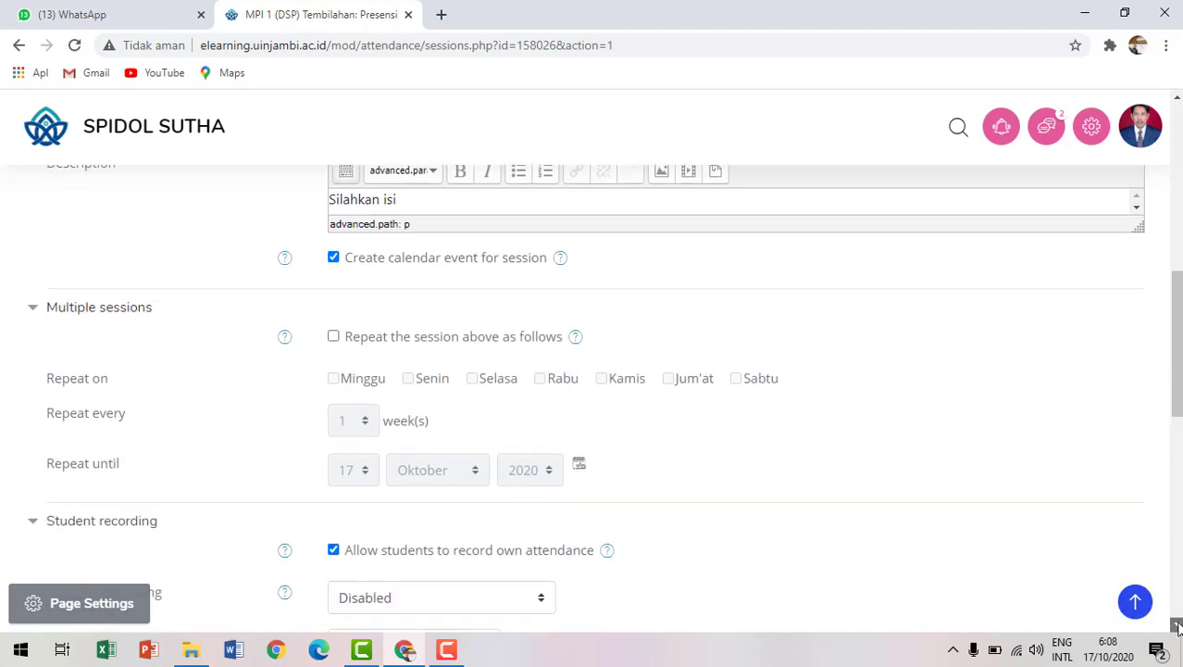
pyautogui.click(334, 338)
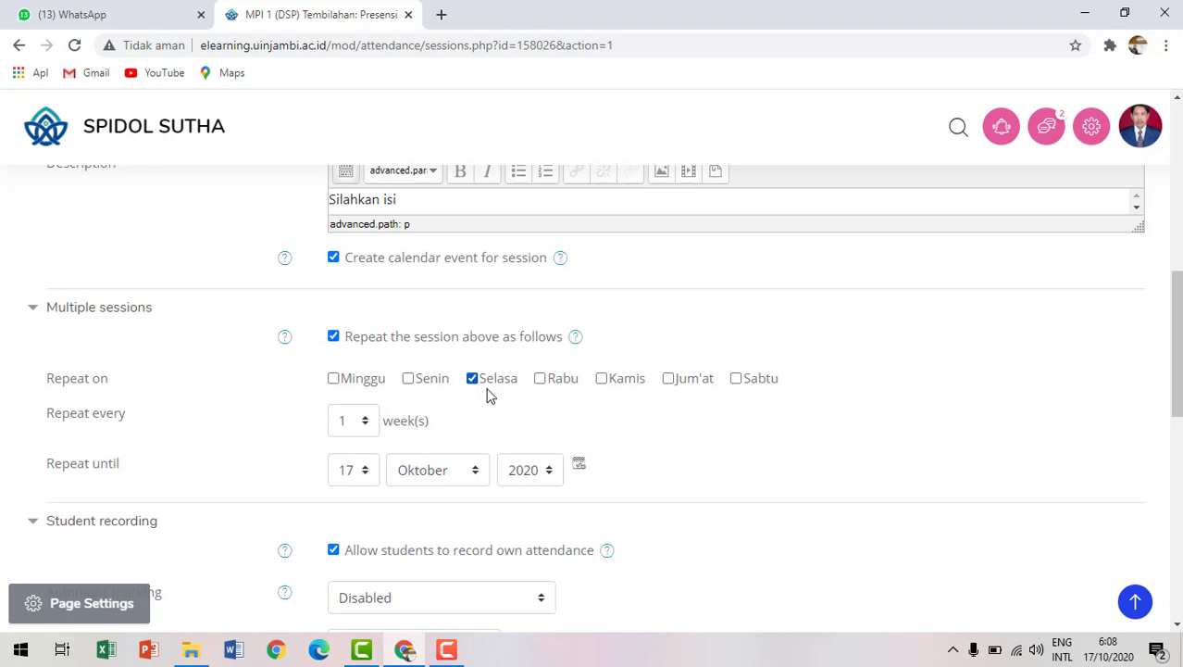
pyautogui.click(362, 425)
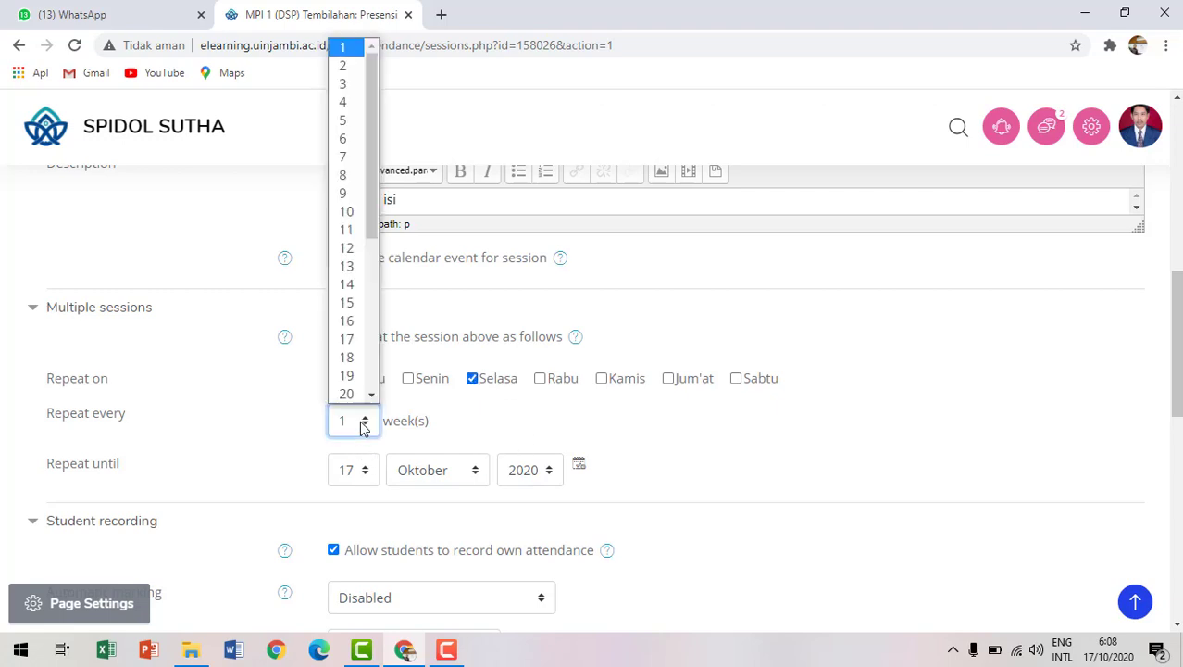
pyautogui.click(362, 425)
pyautogui.click(362, 425)
pyautogui.click(362, 425)
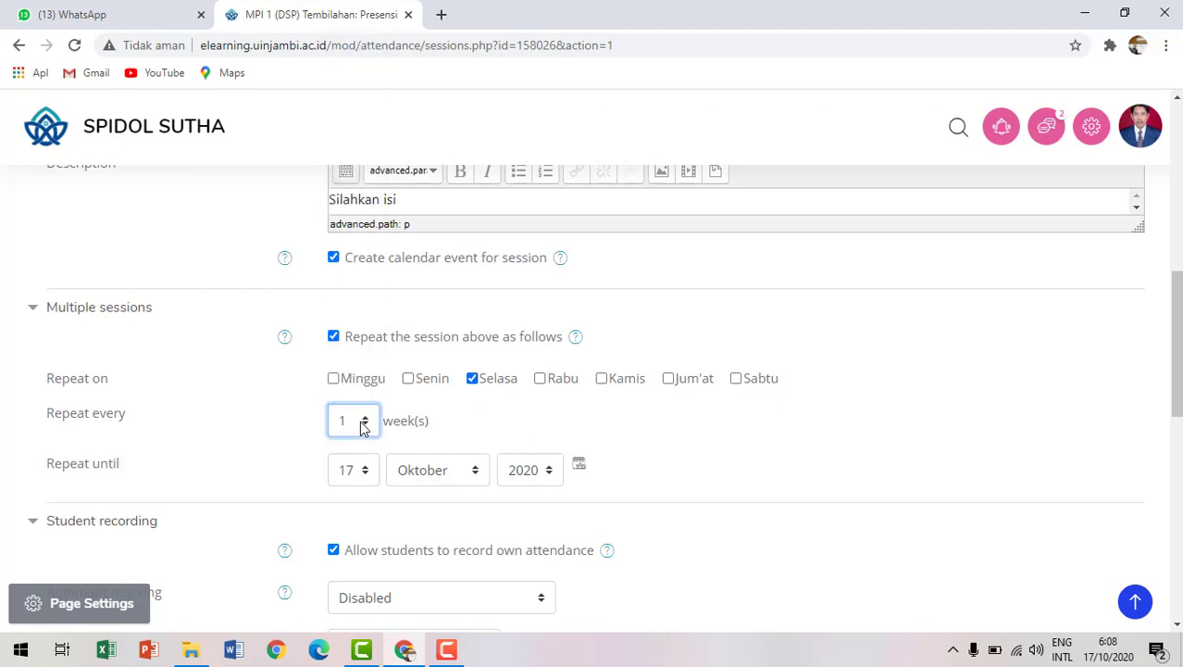
pyautogui.click(362, 425)
pyautogui.click(362, 425)
# Set the session repetition to run until 12 Januari 2021.
pyautogui.click(1176, 625)
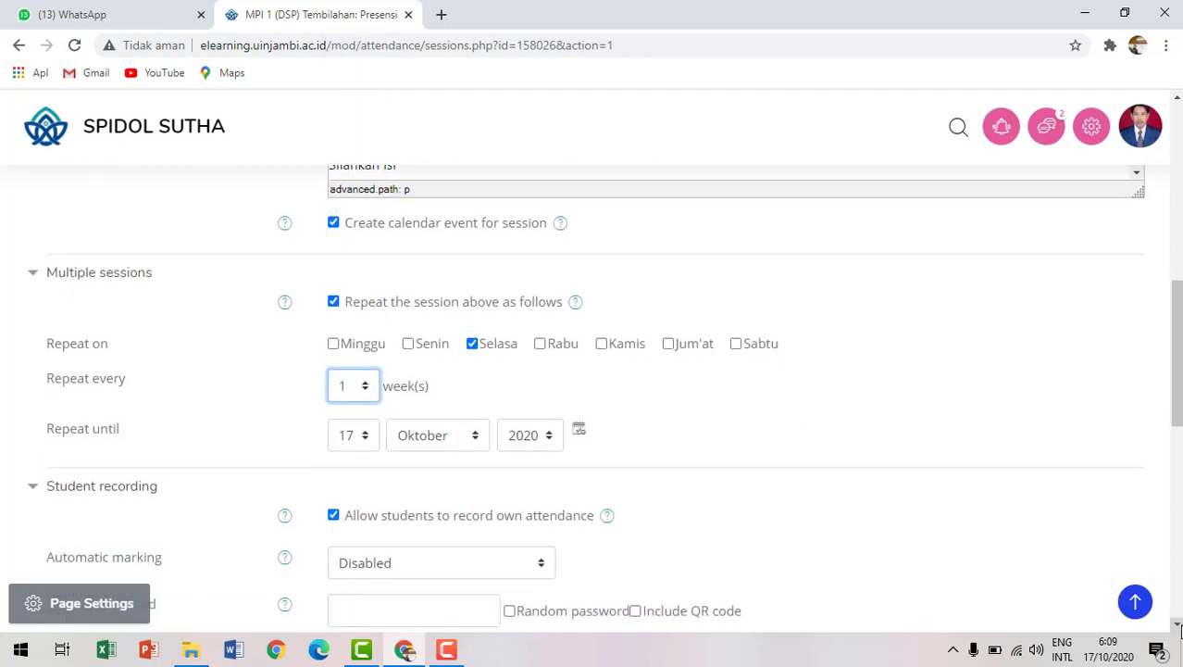
pyautogui.click(1177, 625)
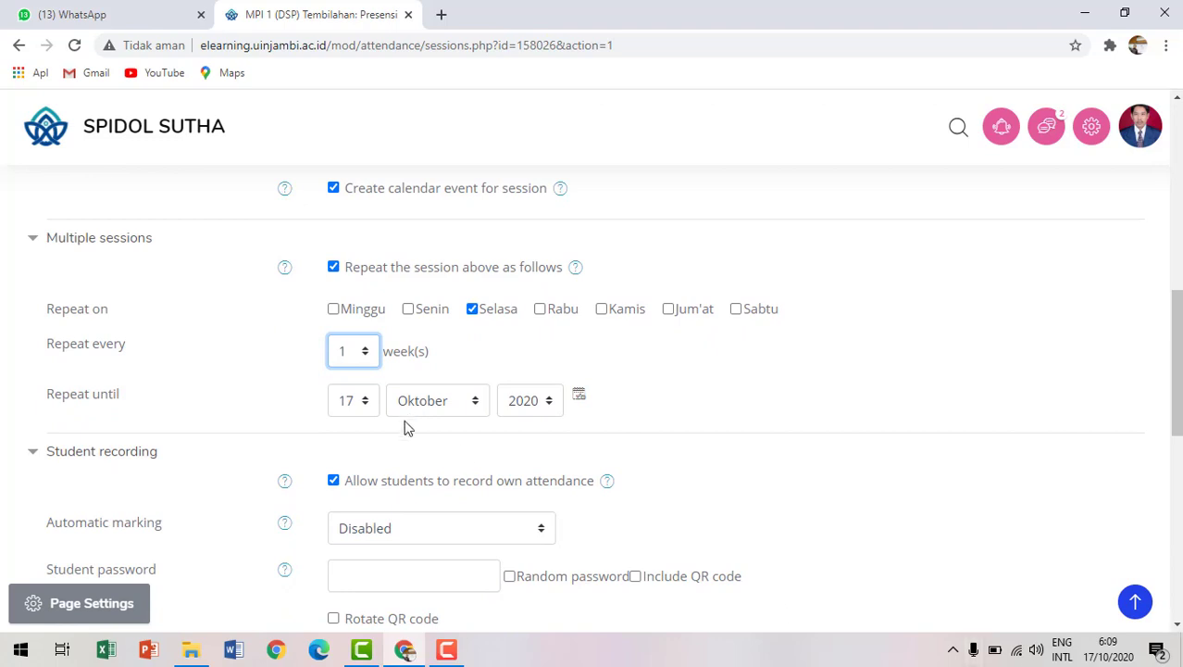
pyautogui.click(365, 408)
pyautogui.click(365, 407)
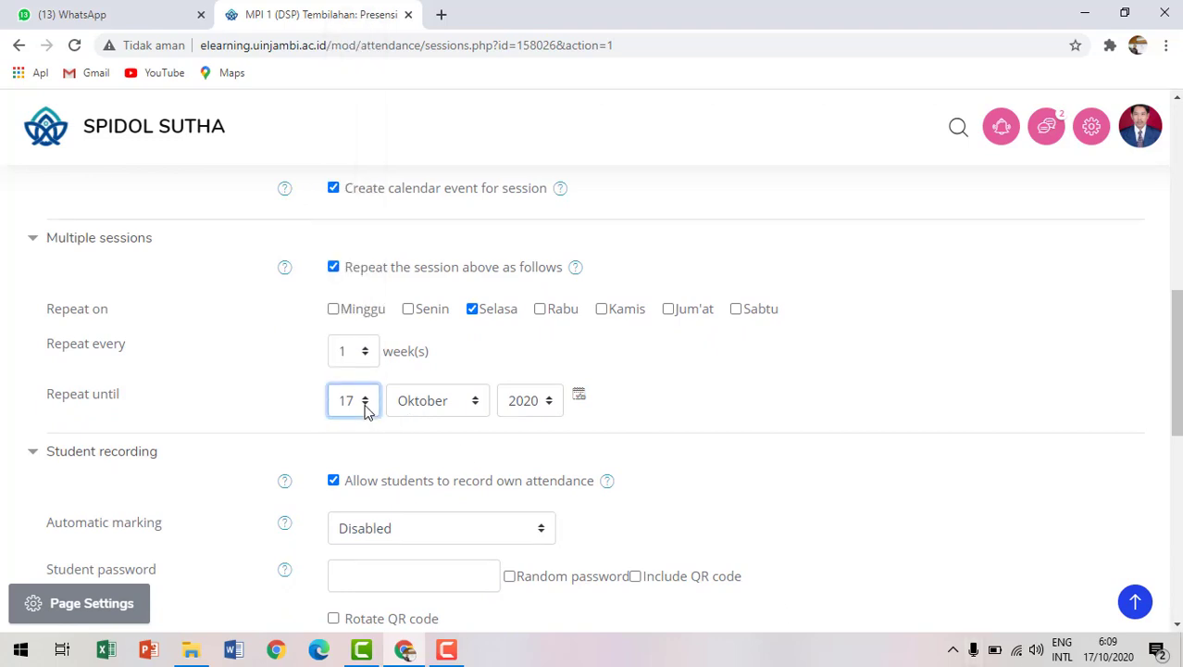
pyautogui.click(366, 408)
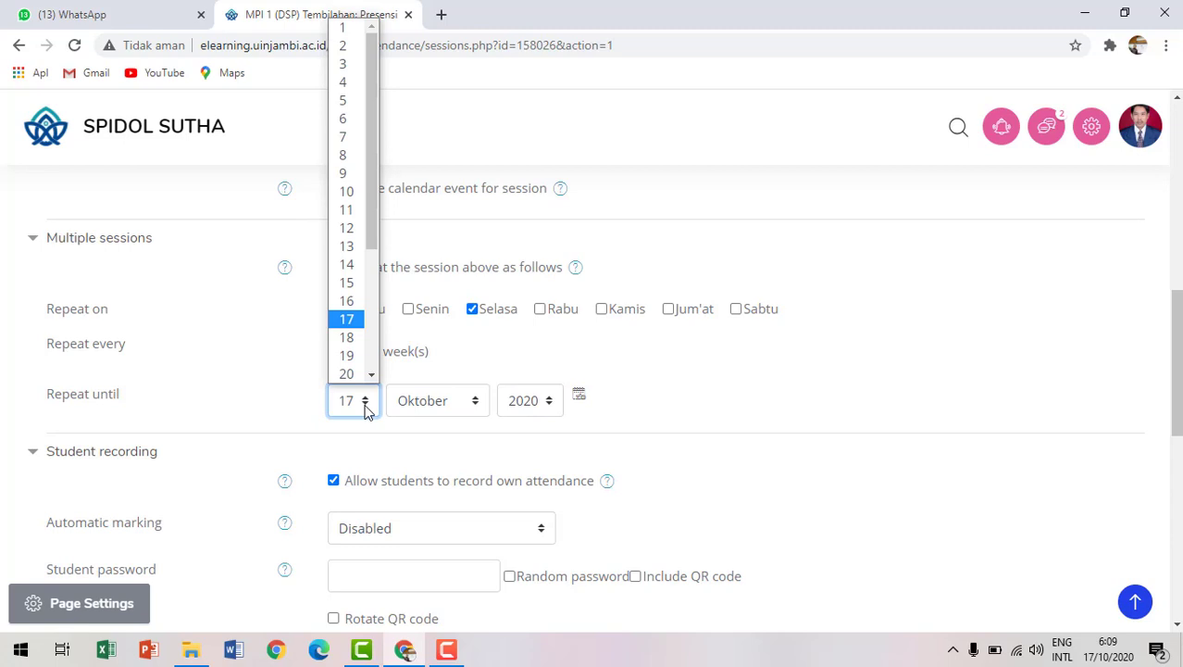
pyautogui.click(356, 230)
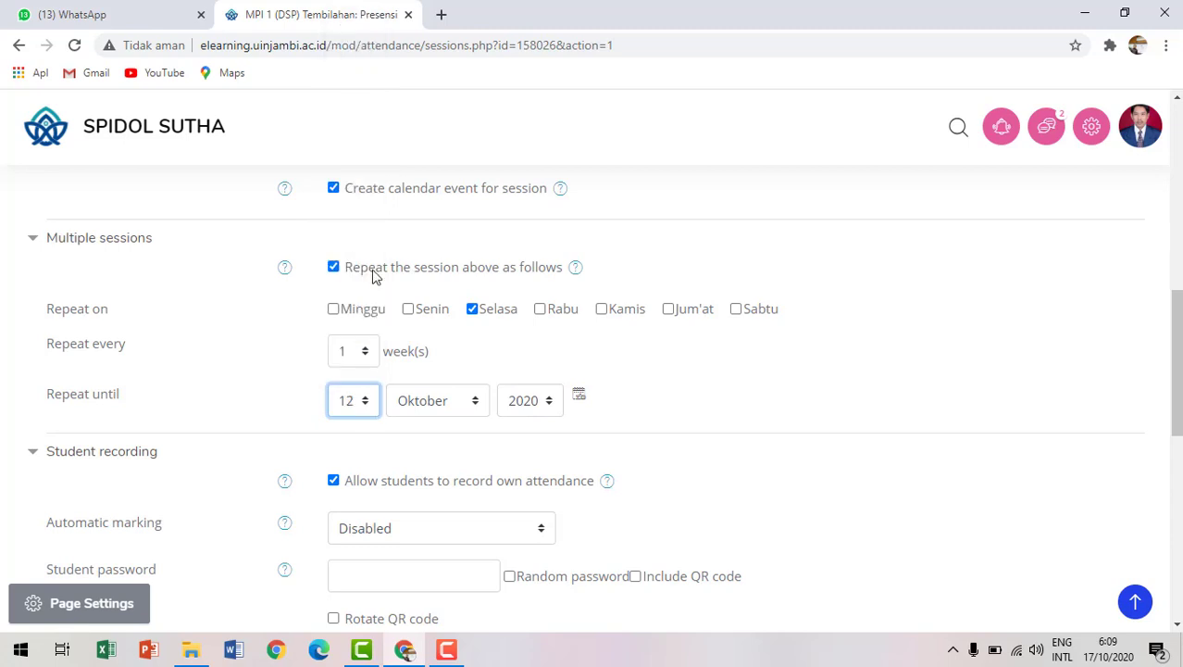
pyautogui.click(474, 398)
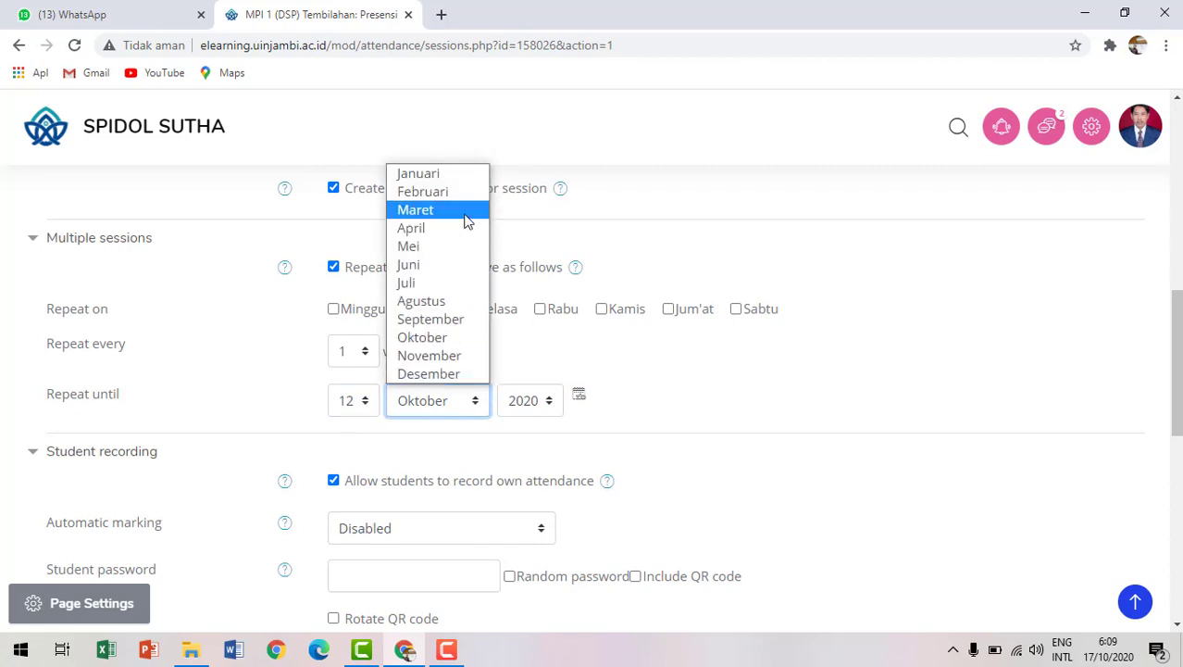
pyautogui.click(444, 174)
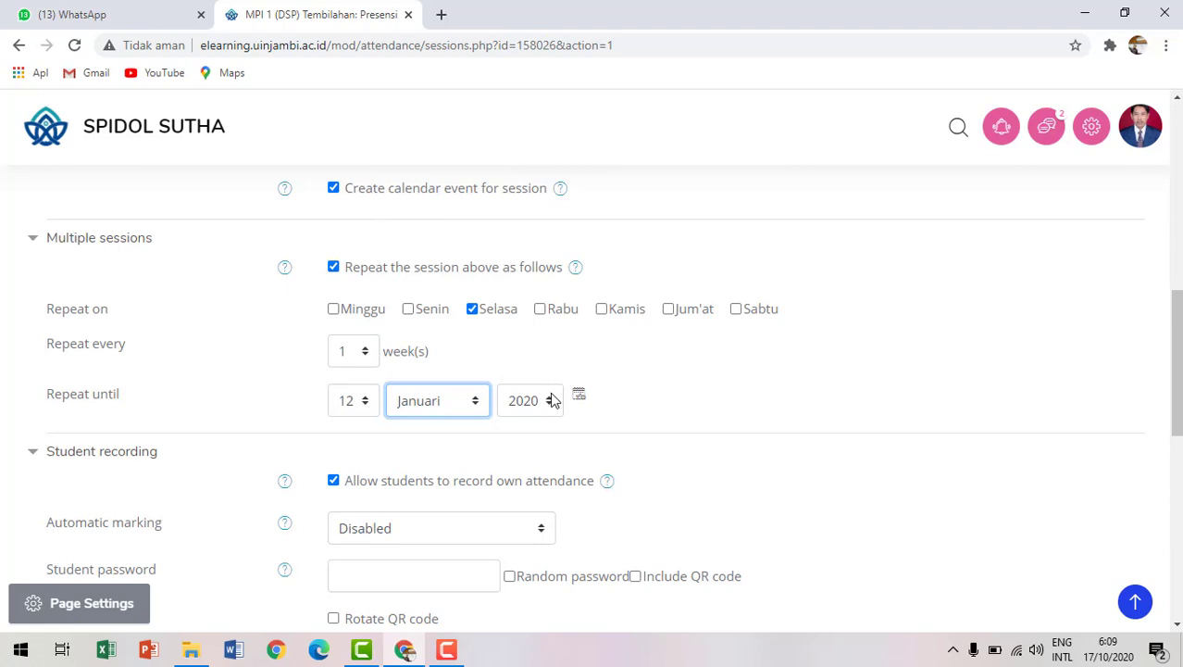
pyautogui.click(552, 399)
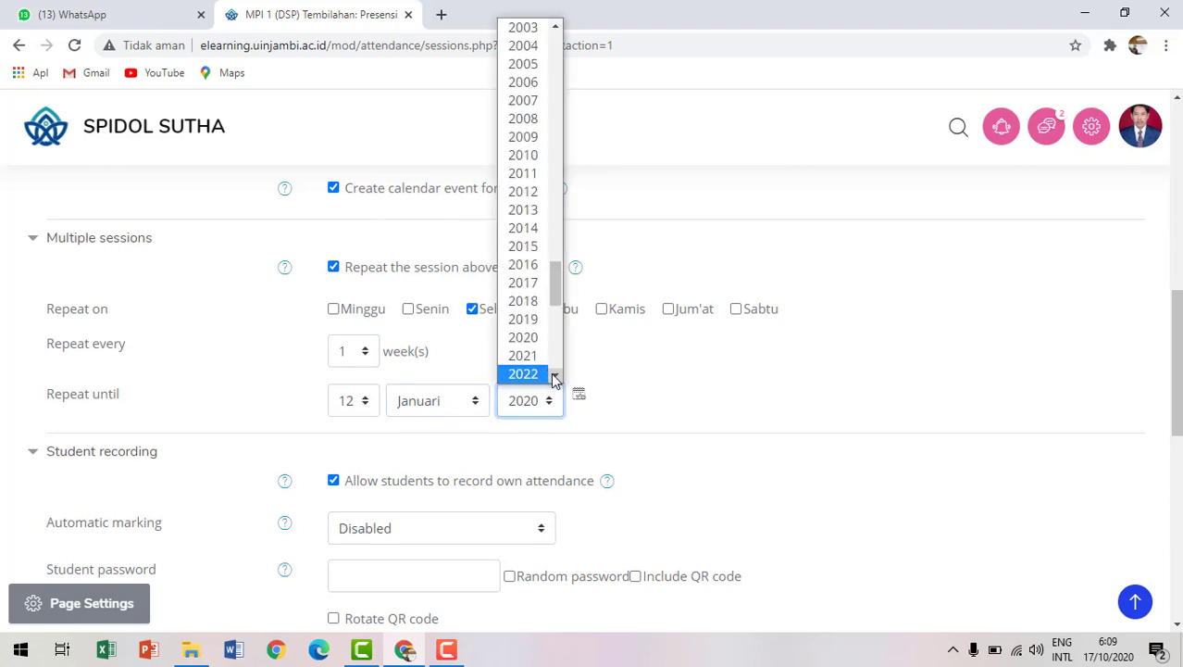
pyautogui.click(530, 361)
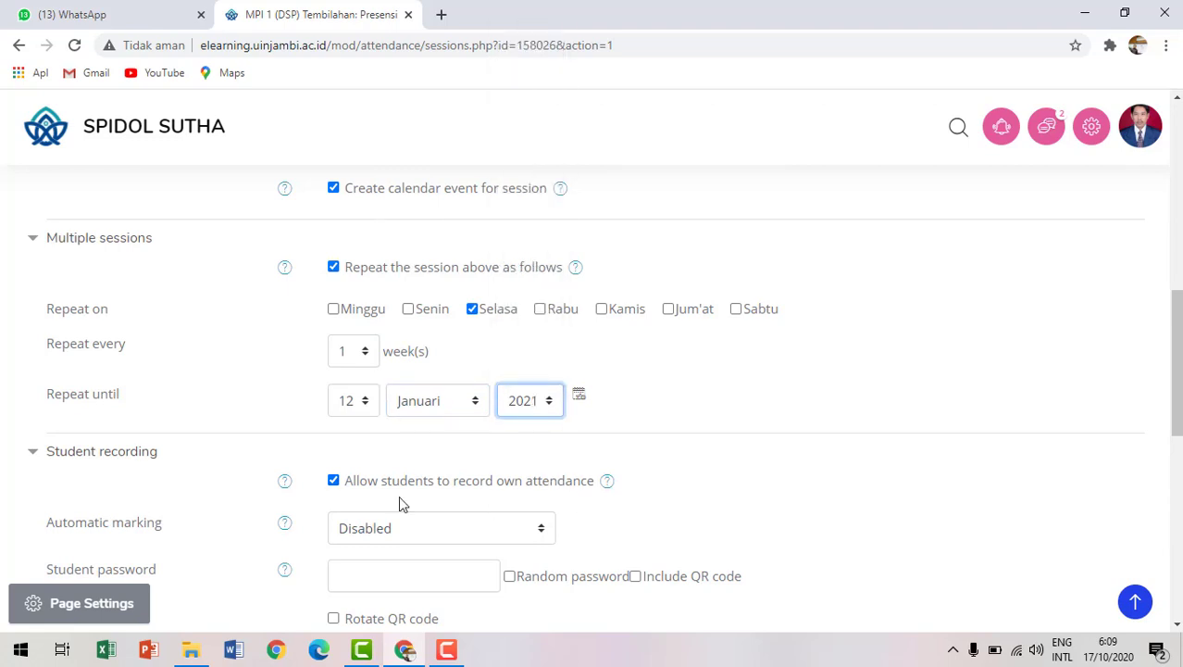
# Keep students allowed to record their own attendance, leave the student password blank, and add the sessions.
pyautogui.scroll(-1, 478, 498)
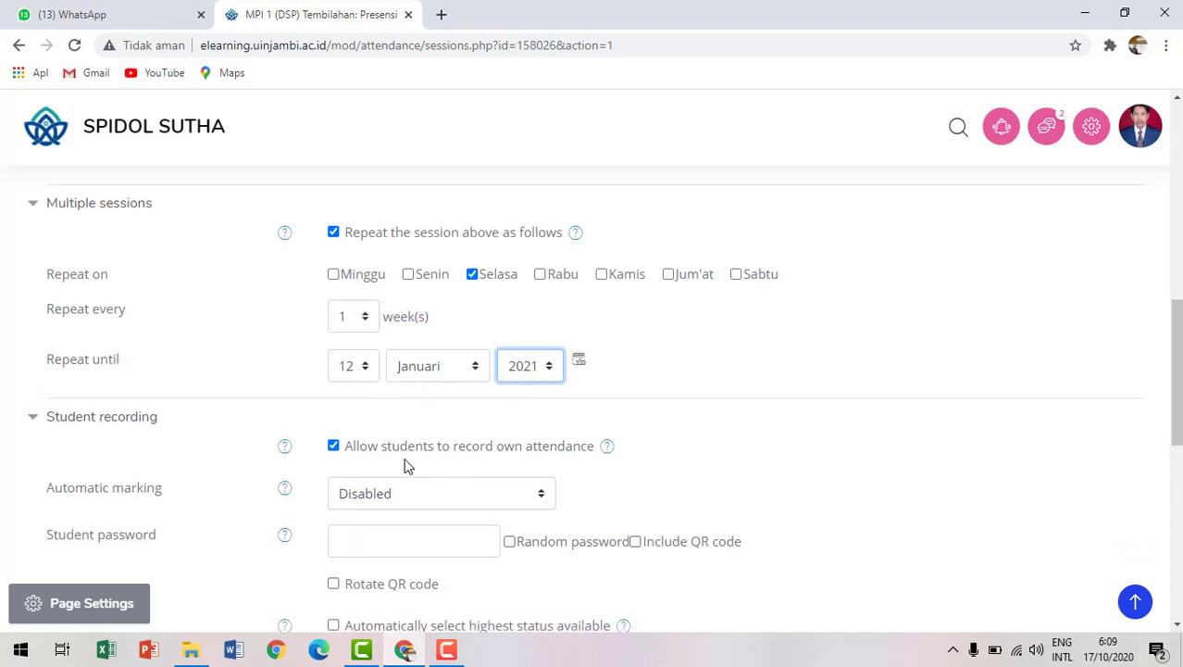
pyautogui.click(333, 445)
pyautogui.click(334, 445)
pyautogui.click(333, 445)
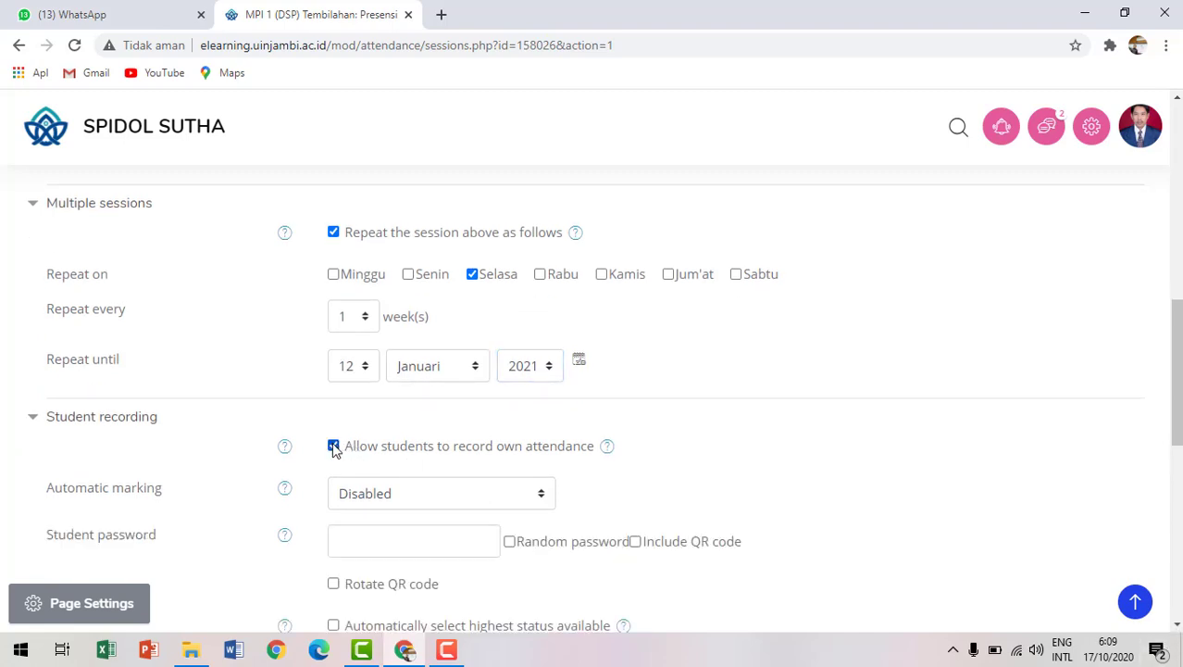
pyautogui.scroll(-3, 576, 416)
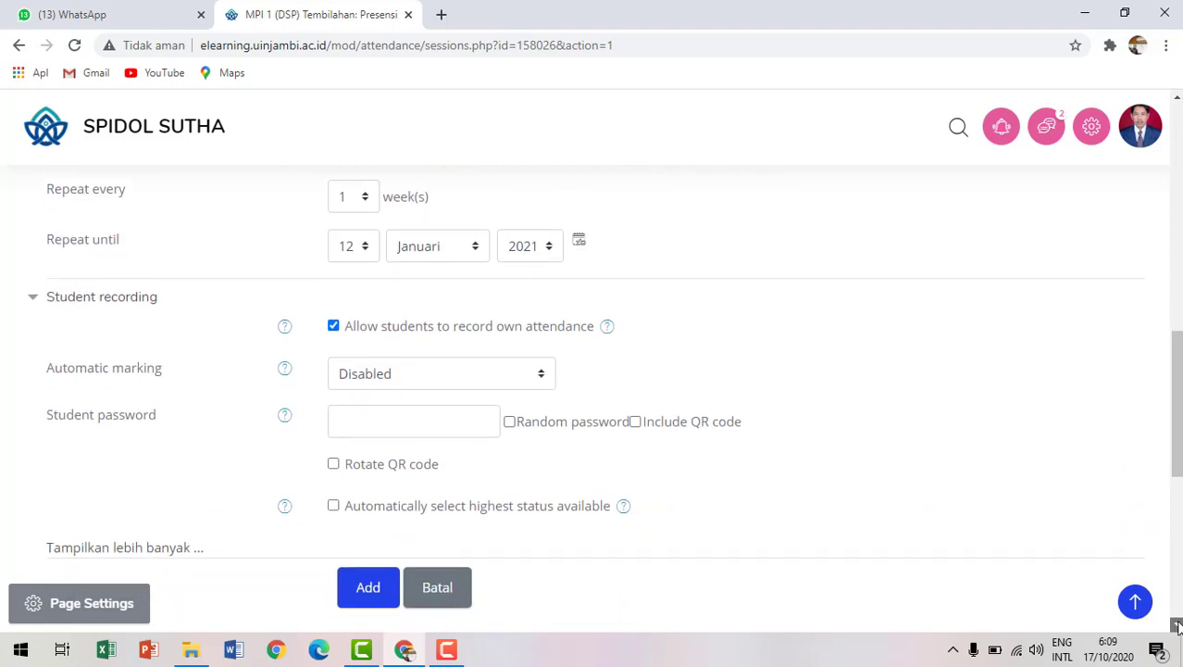
pyautogui.click(400, 331)
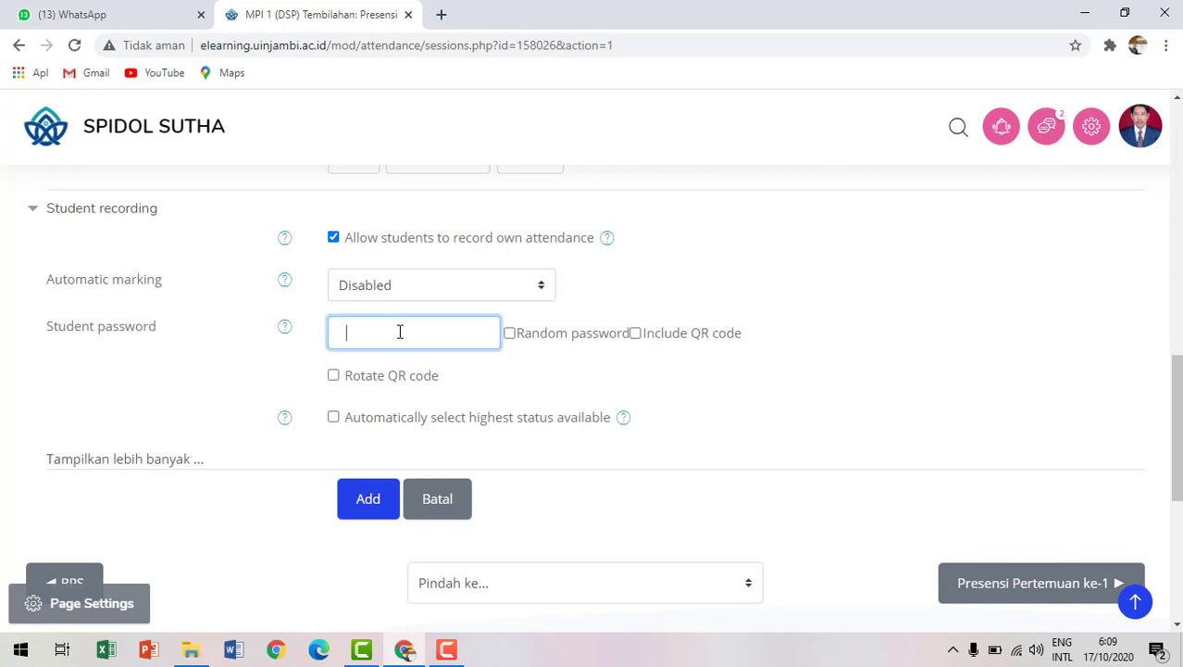
pyautogui.click(363, 506)
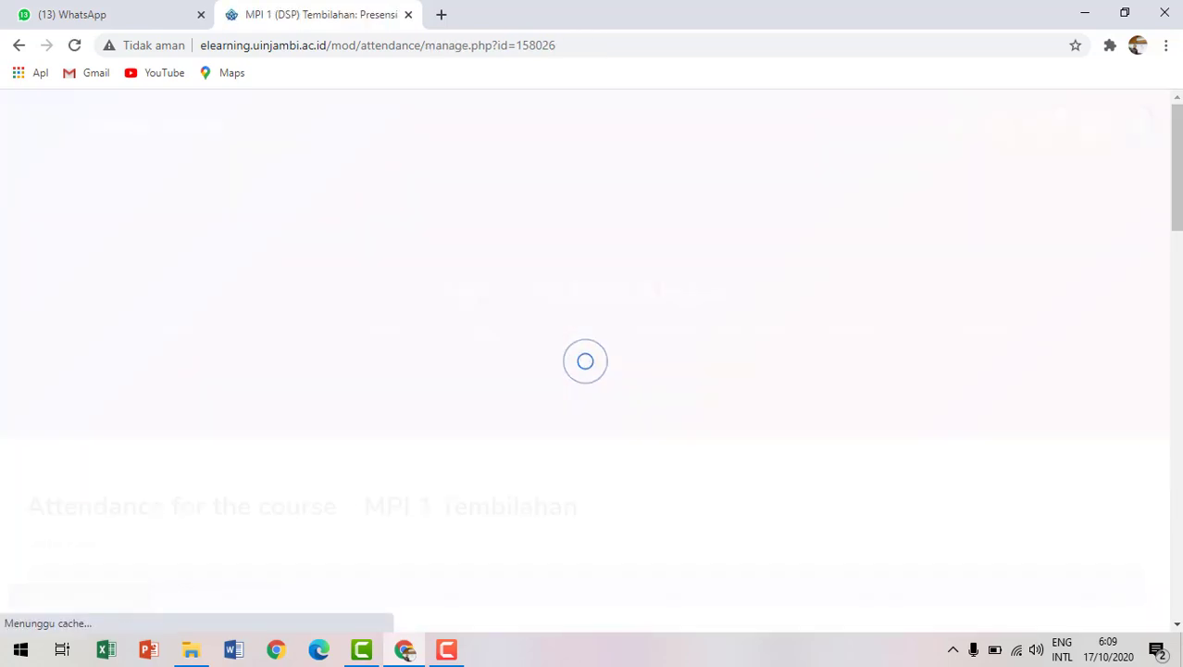
# Review the generated attendance sessions from the first date through the last.
pyautogui.scroll(-3, 1179, 630)
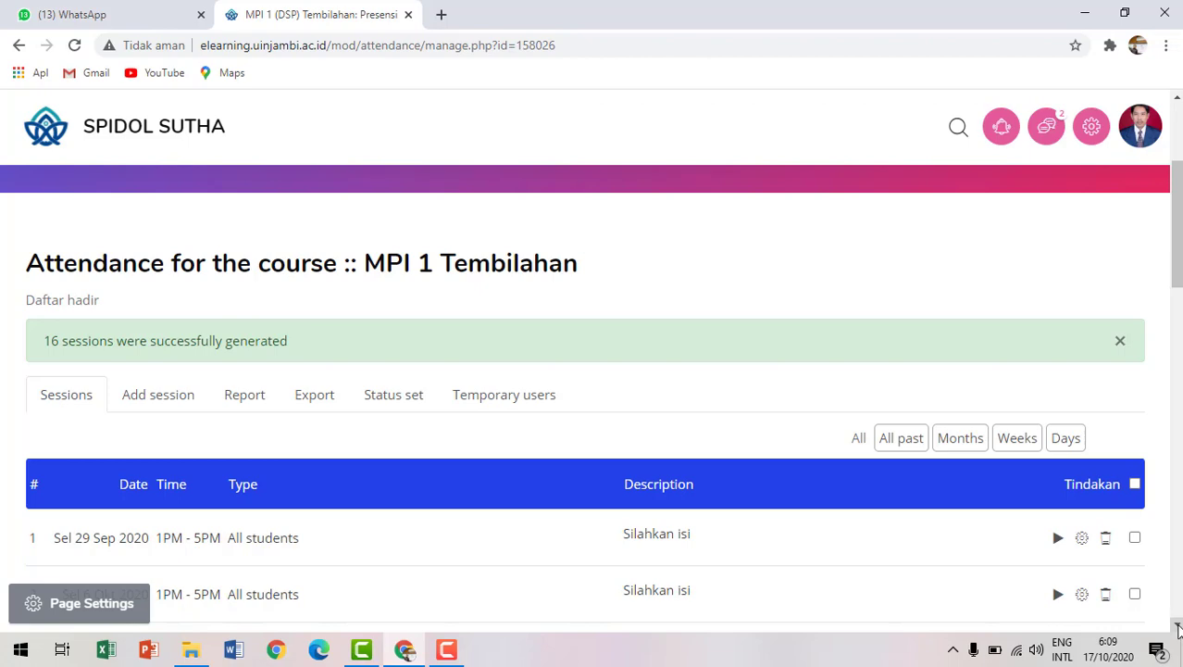
pyautogui.click(1178, 628)
pyautogui.click(1178, 628)
pyautogui.click(1177, 628)
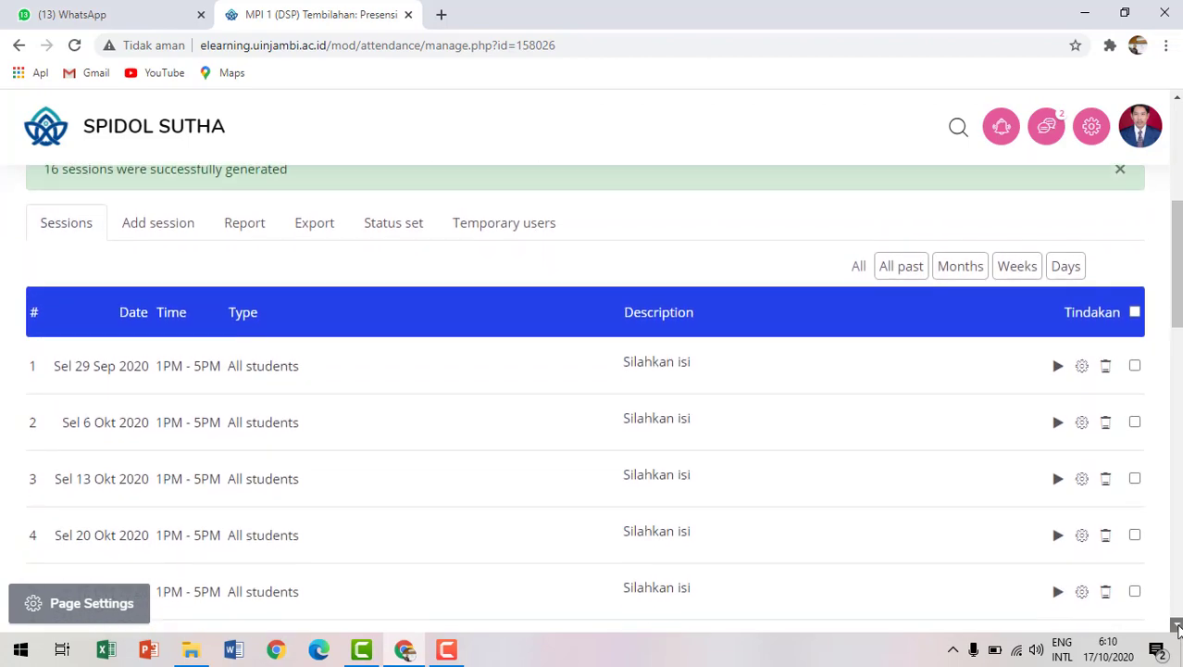
pyautogui.click(1178, 628)
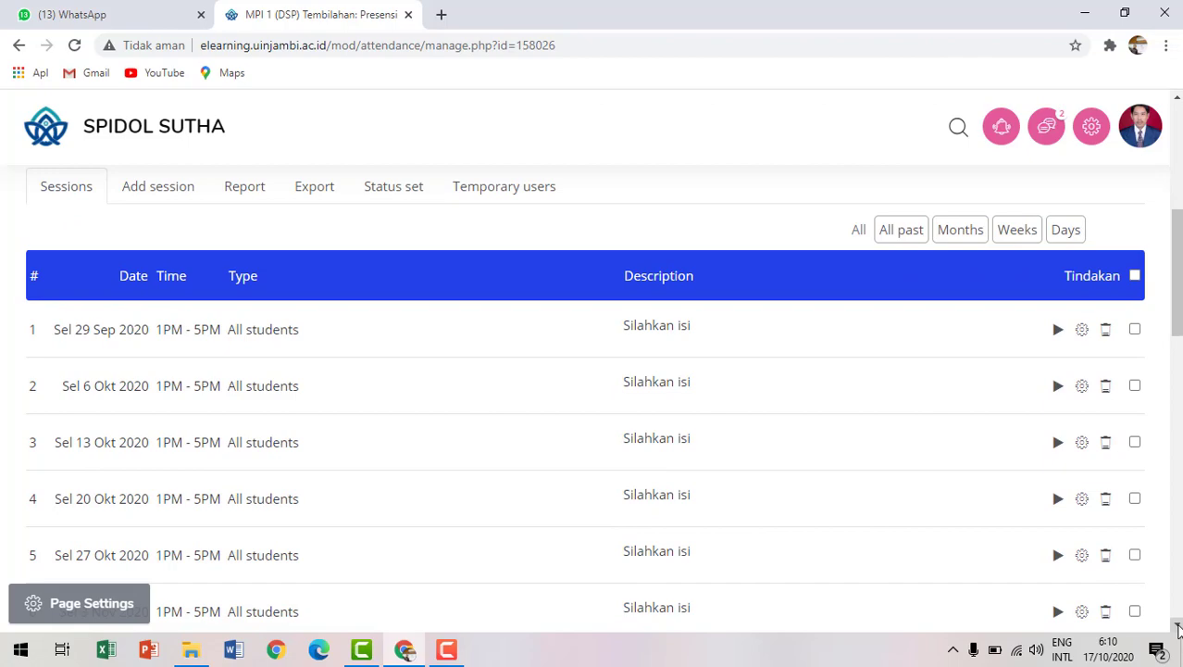
pyautogui.moveTo(1178, 627); pyautogui.dragTo(1177, 627)
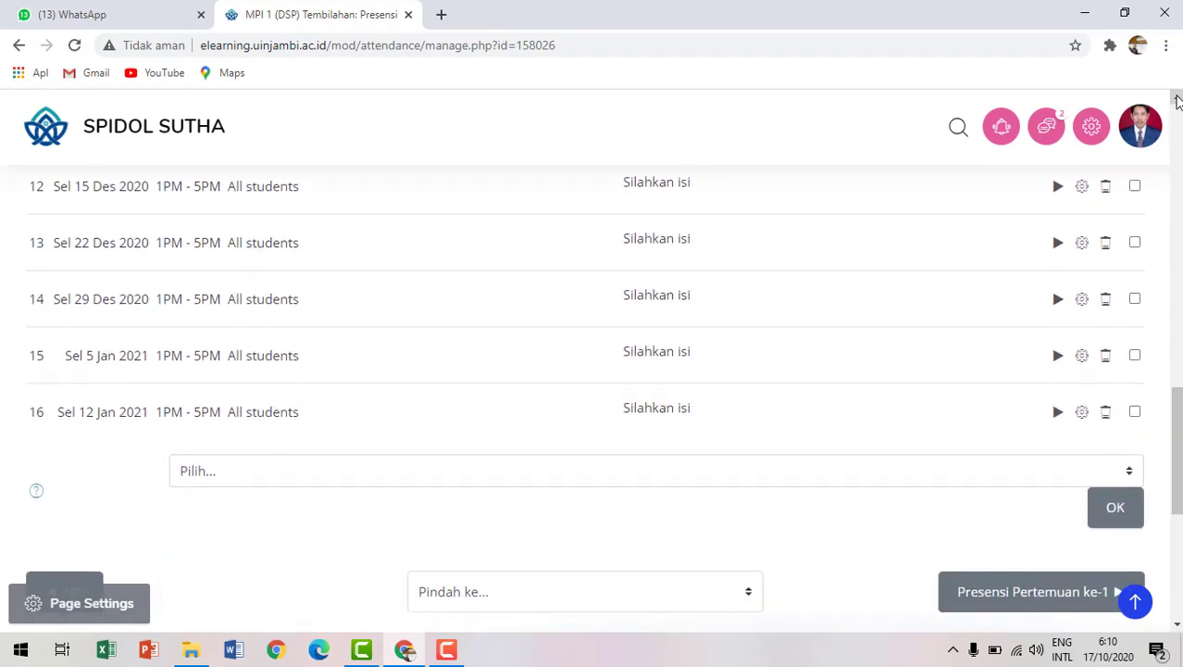
pyautogui.click(1178, 100)
pyautogui.moveTo(1178, 100); pyautogui.dragTo(1177, 100)
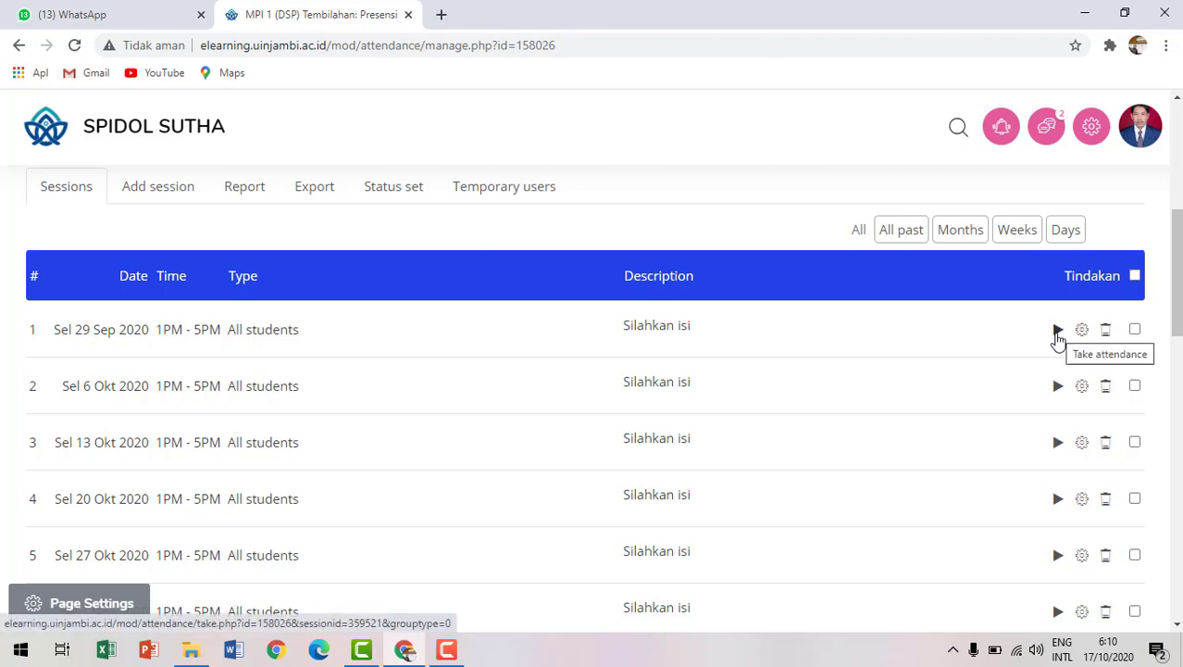
# Open attendance taking for the 29 September 2020 session and set status H for all unselected students.
pyautogui.click(1057, 333)
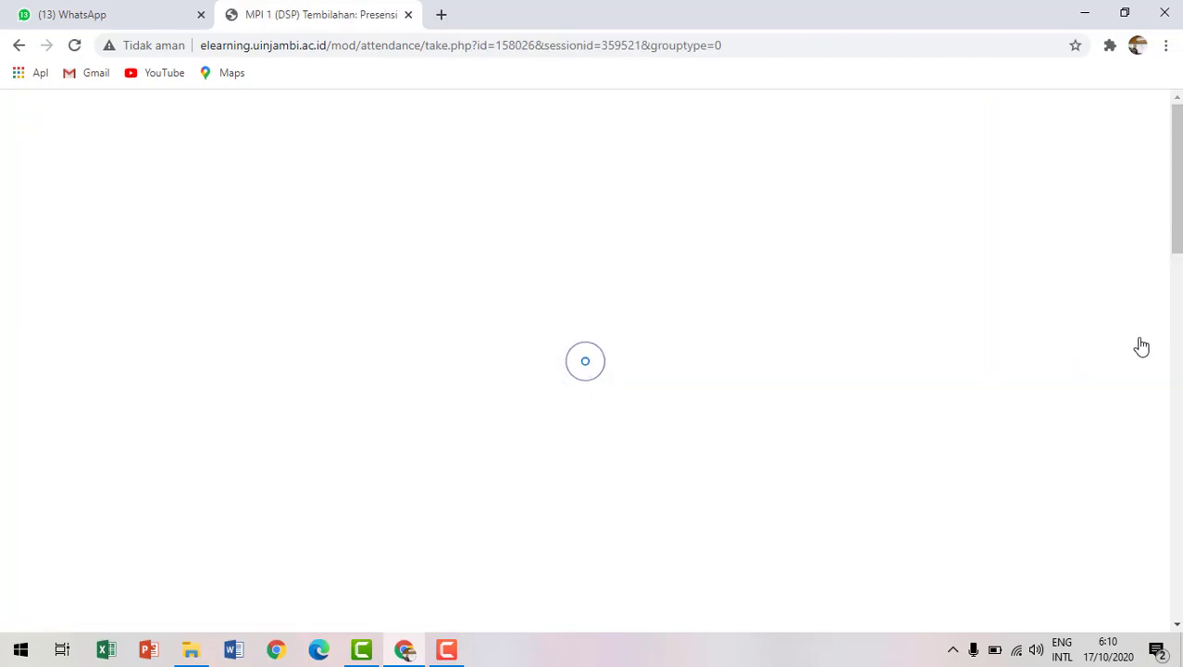
pyautogui.scroll(-5, 824, 361)
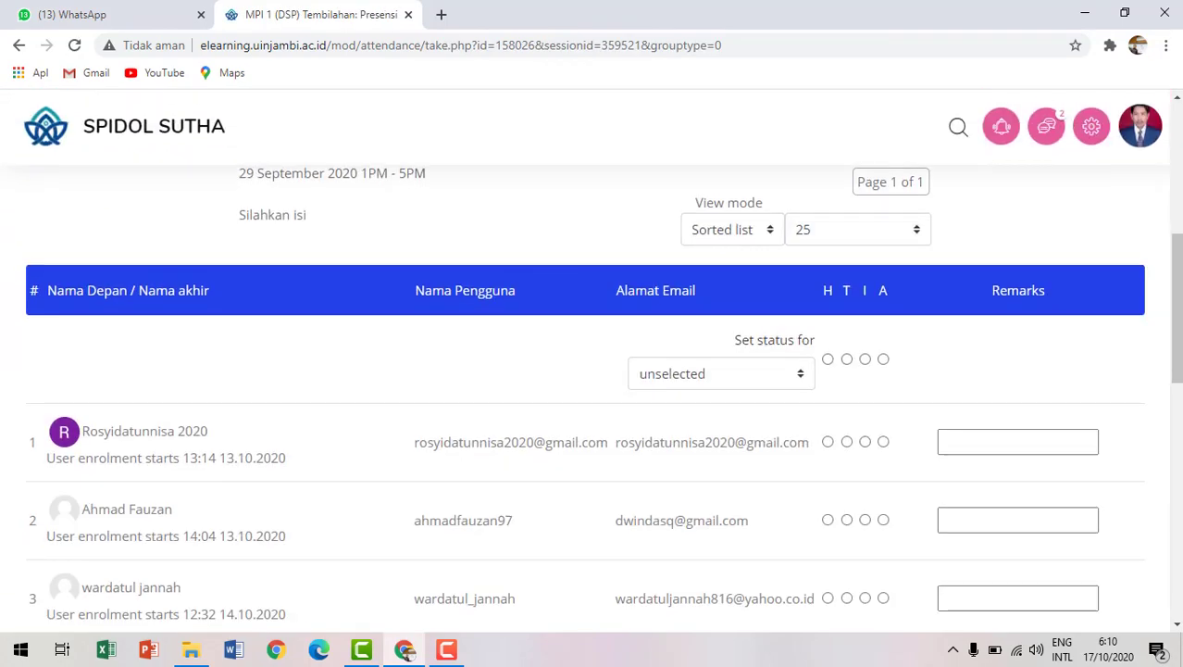
pyautogui.click(827, 361)
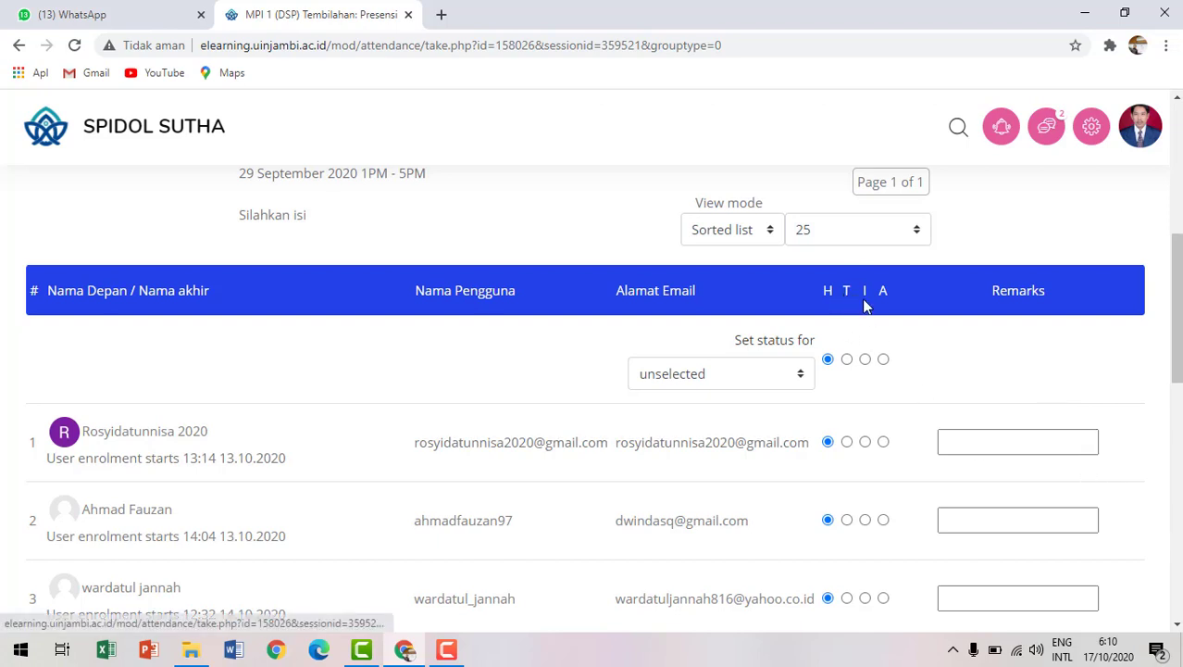
pyautogui.click(1178, 627)
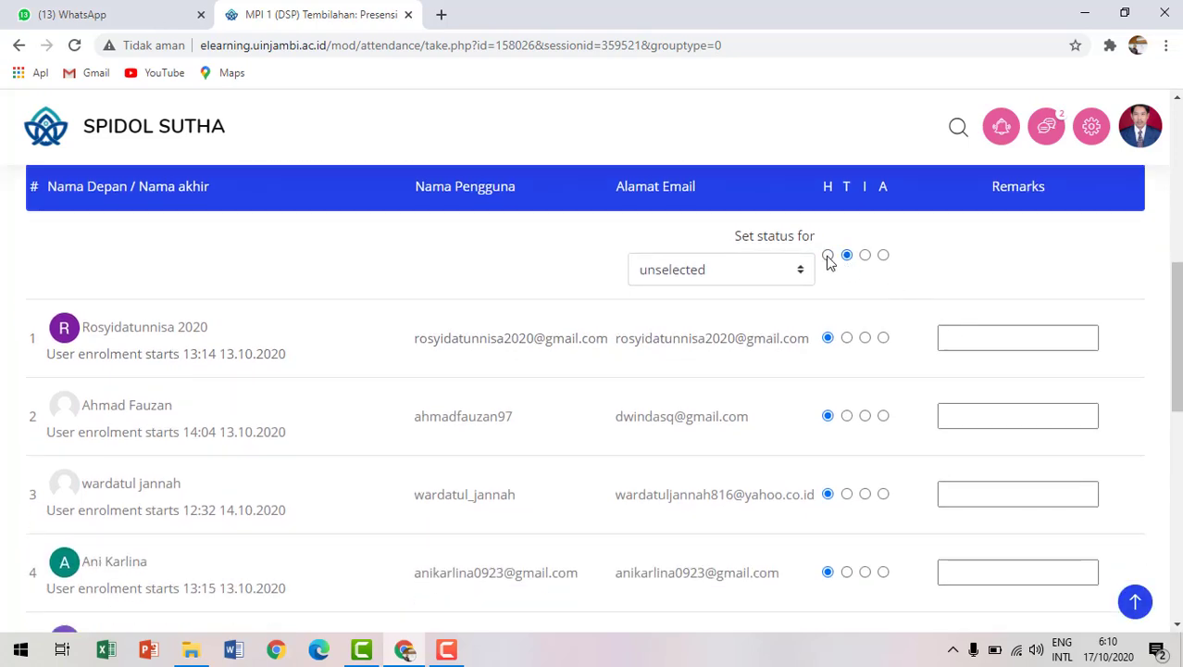
# Set the bulk status for unselected students back to H and check the student list for the 29 September session.
pyautogui.click(828, 256)
pyautogui.click(1179, 553)
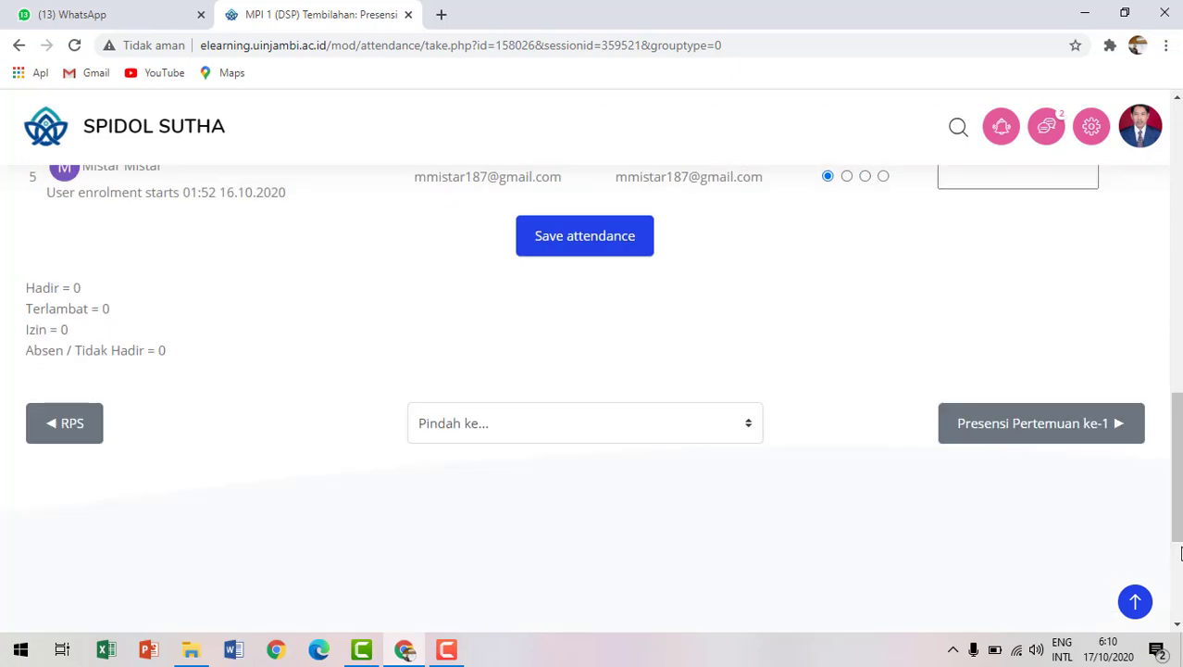
pyautogui.click(1177, 98)
pyautogui.scroll(3, 1176, 98)
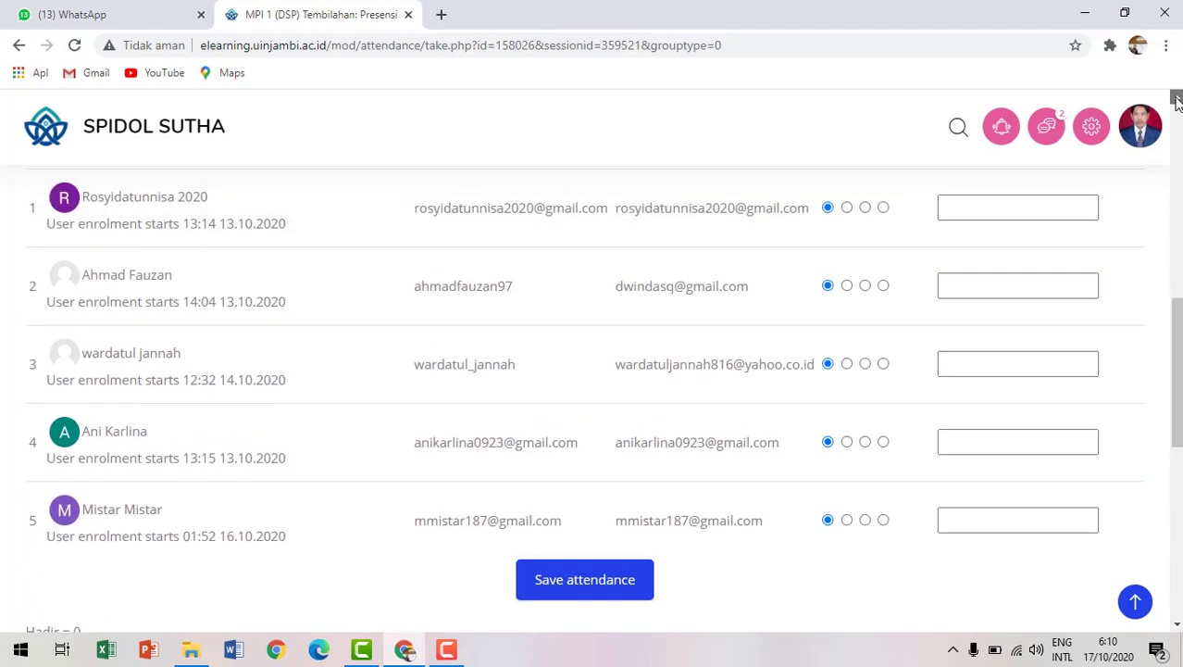
# Try status T for the second student and status I for the third, and return both to H.
pyautogui.click(848, 290)
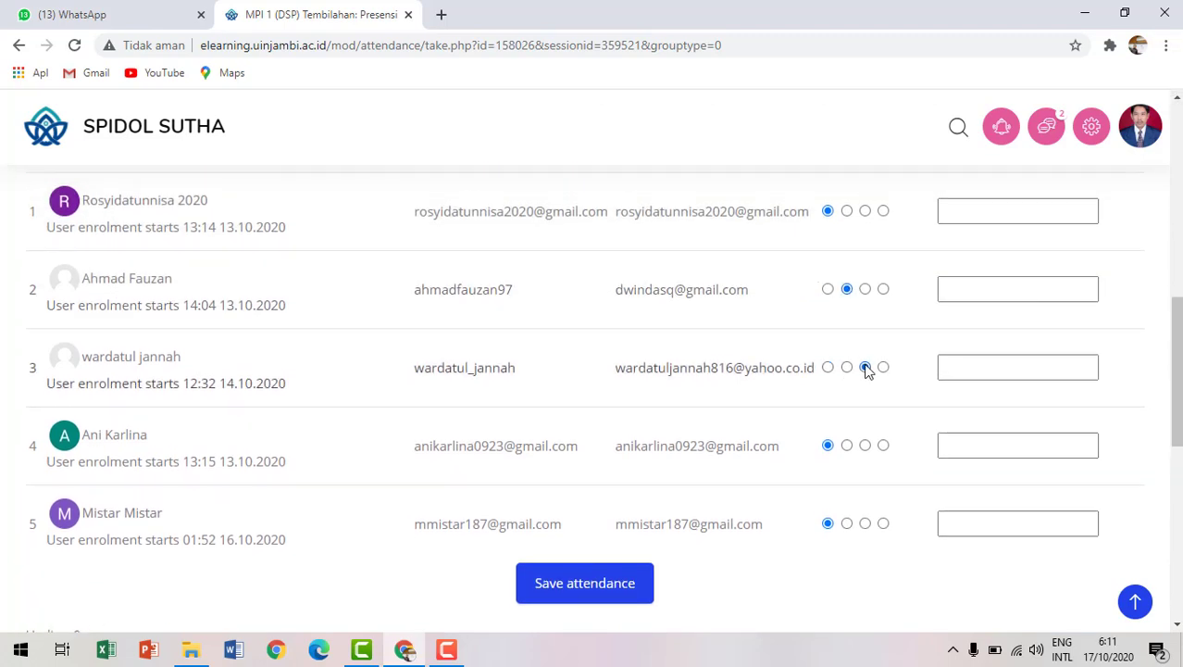
pyautogui.click(866, 367)
pyautogui.click(828, 288)
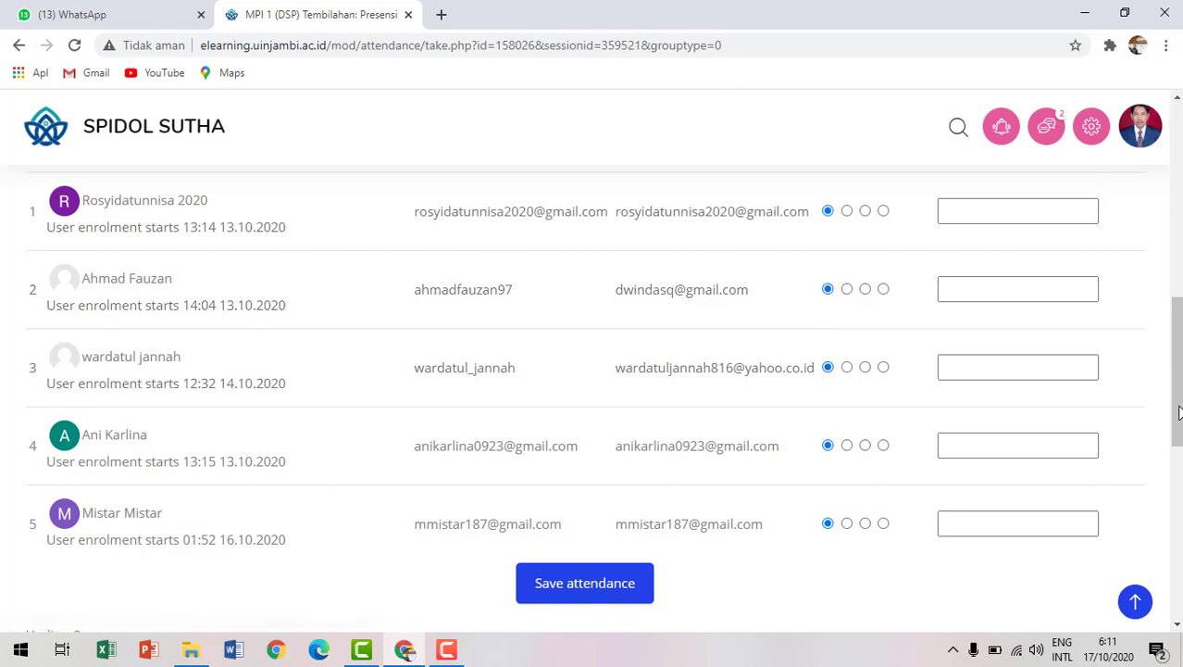
# Save the attendance for the 29 September 2020 session.
pyautogui.click(1180, 475)
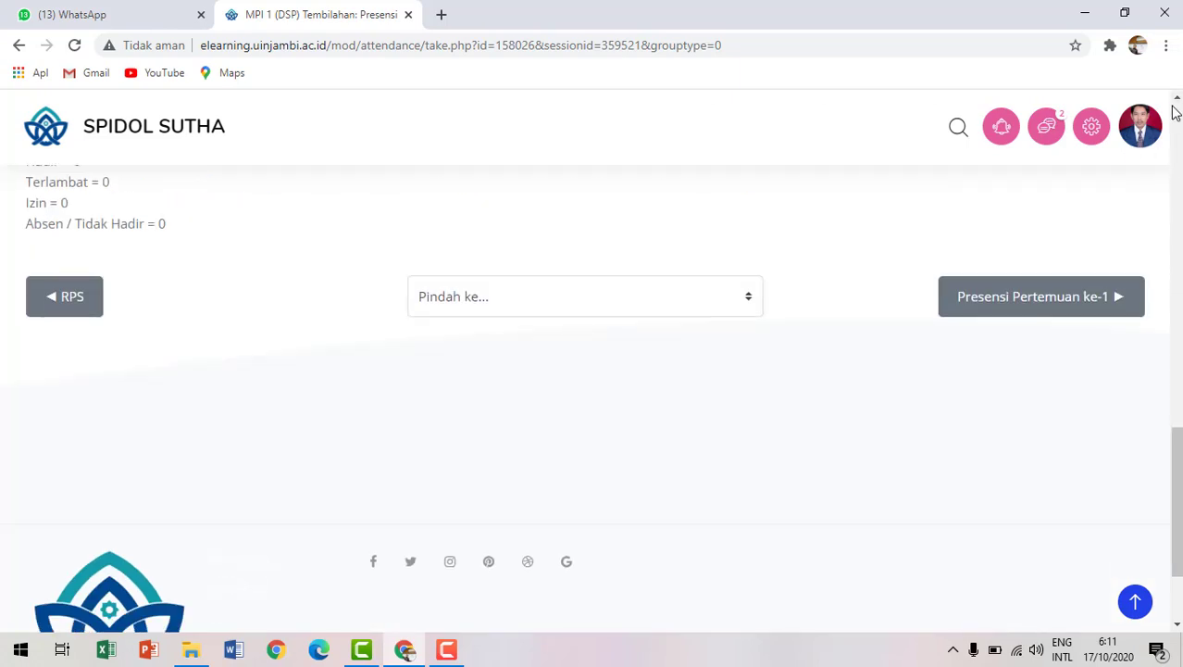
pyautogui.scroll(2, 1177, 100)
pyautogui.click(616, 281)
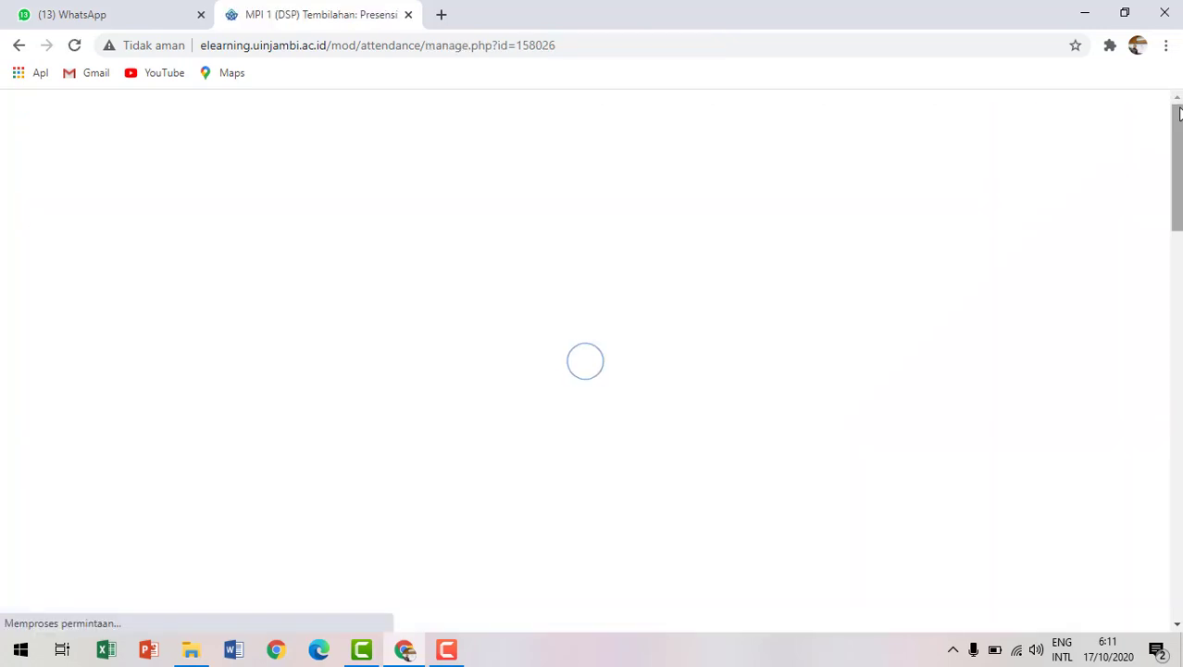
# Take attendance for the 6 Oktober 2020 session, setting status H for all unselected students, and save it.
pyautogui.scroll(-5, 1014, 370)
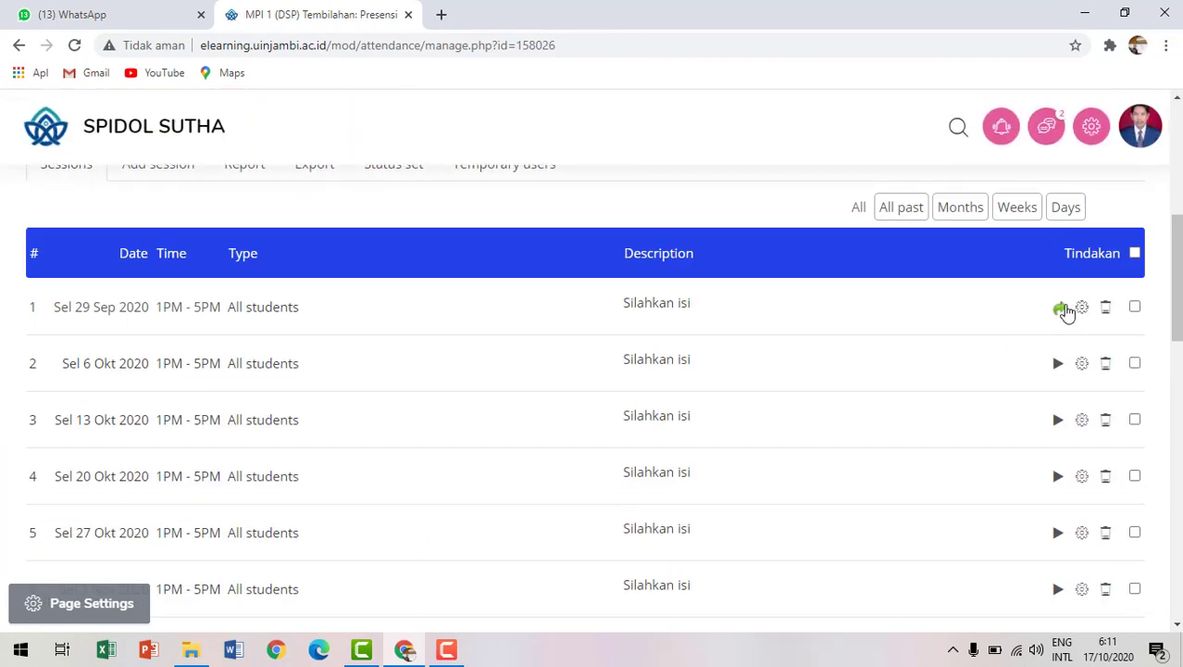
pyautogui.click(1058, 365)
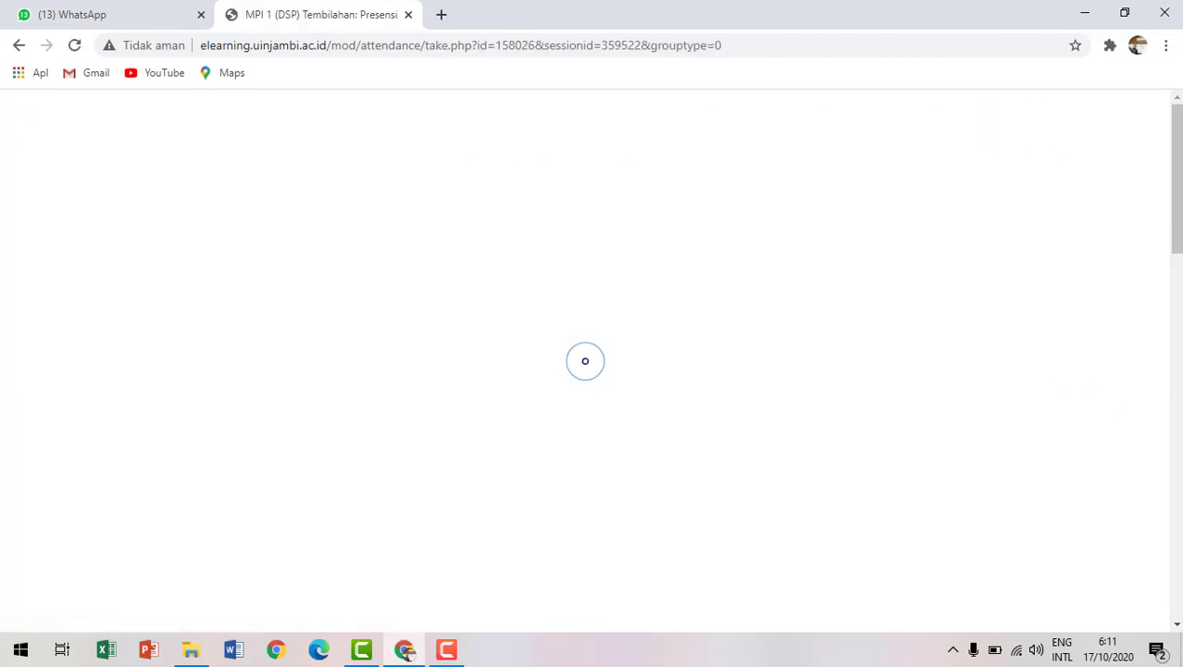
pyautogui.scroll(-10, 1180, 546)
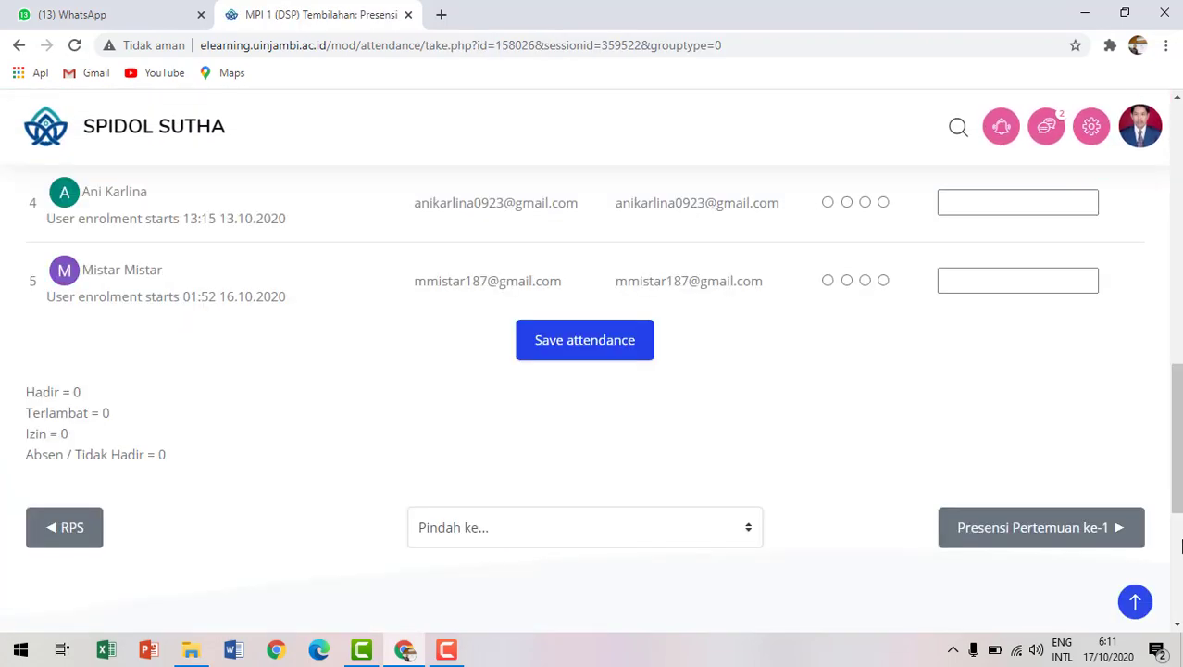
pyautogui.click(1177, 98)
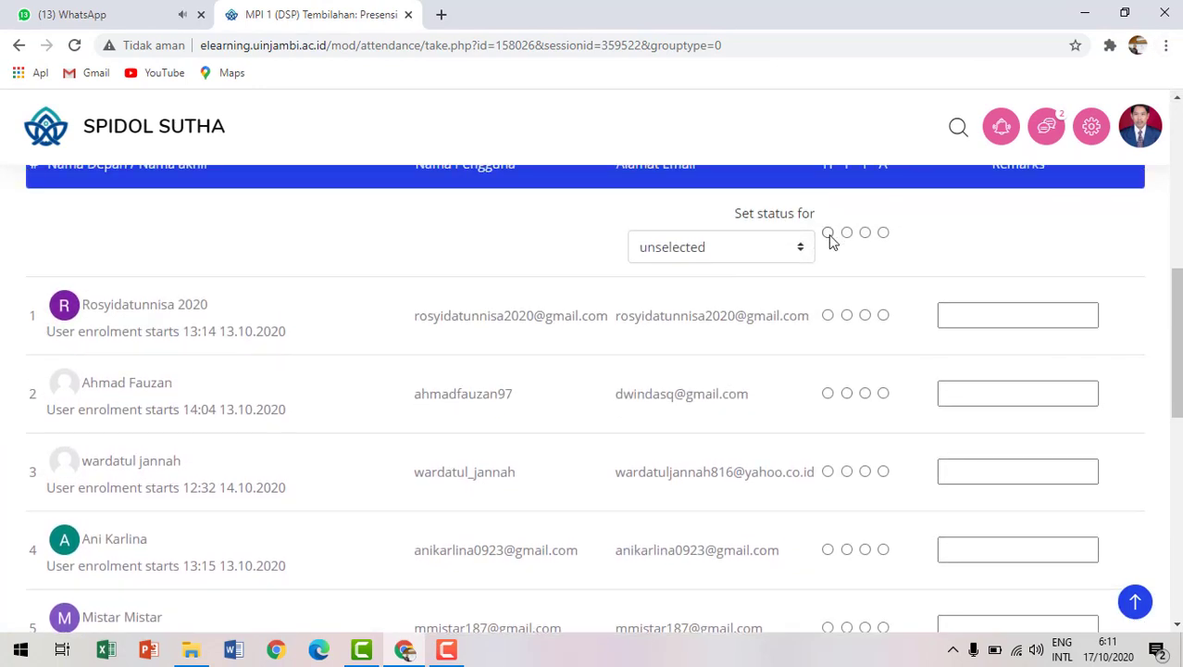
pyautogui.click(827, 233)
pyautogui.click(1179, 610)
pyautogui.click(555, 214)
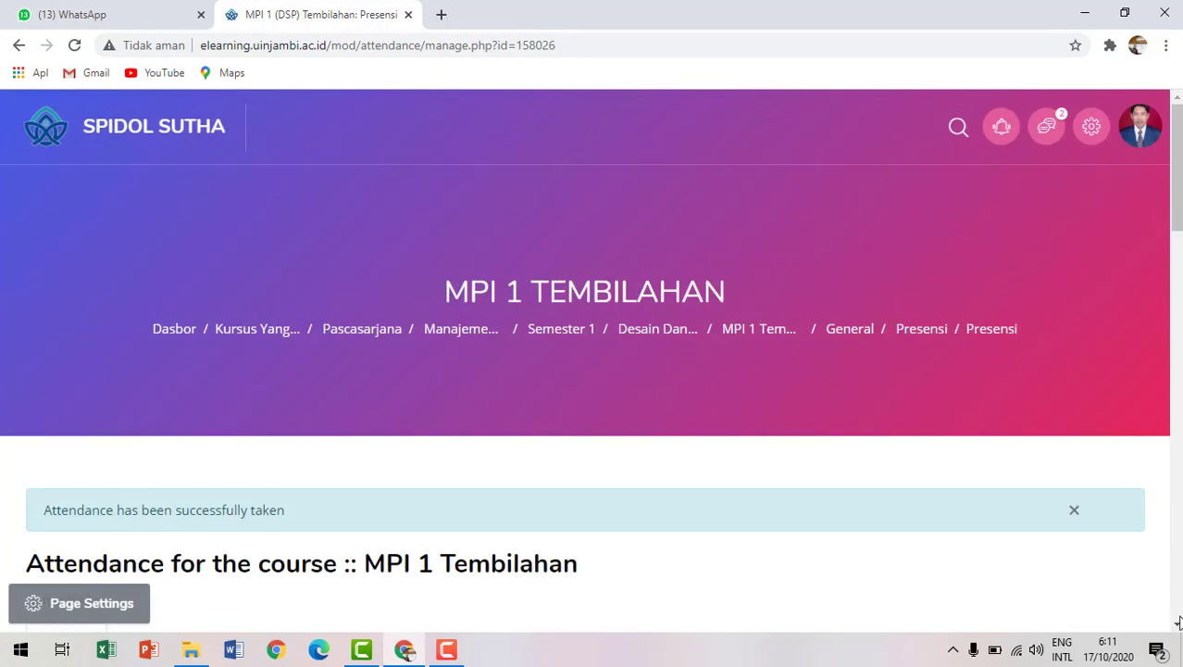
# Take attendance for the 13 Oktober 2020 session, setting status H for all unselected students, and save it.
pyautogui.click(1176, 625)
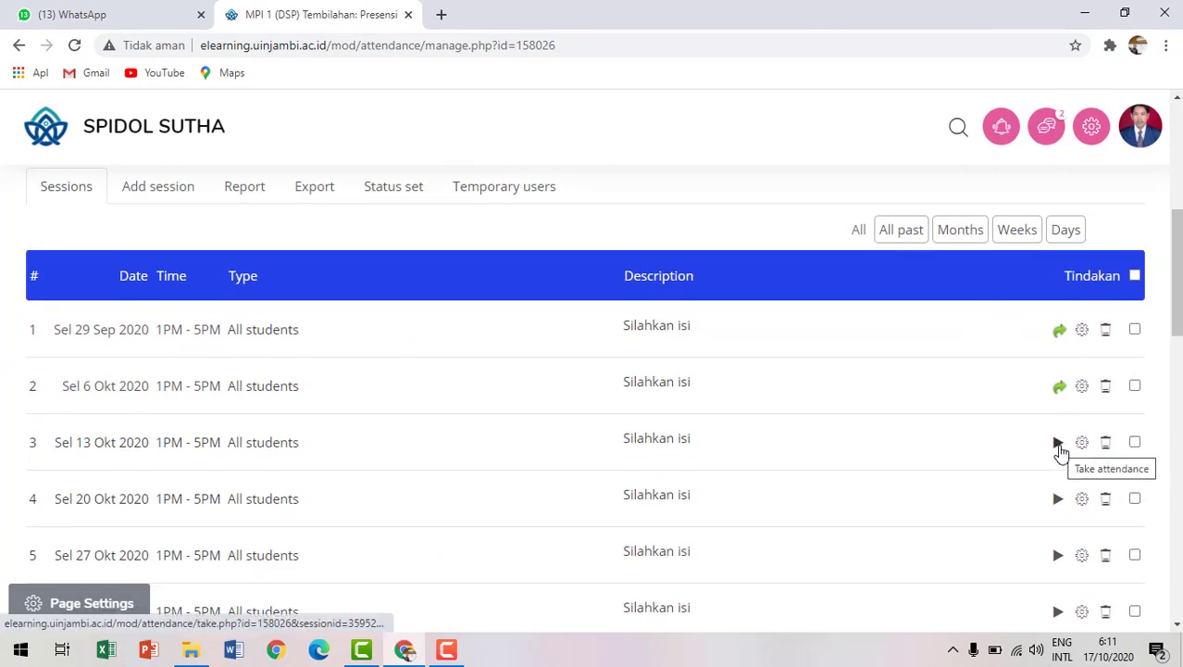
pyautogui.click(1058, 442)
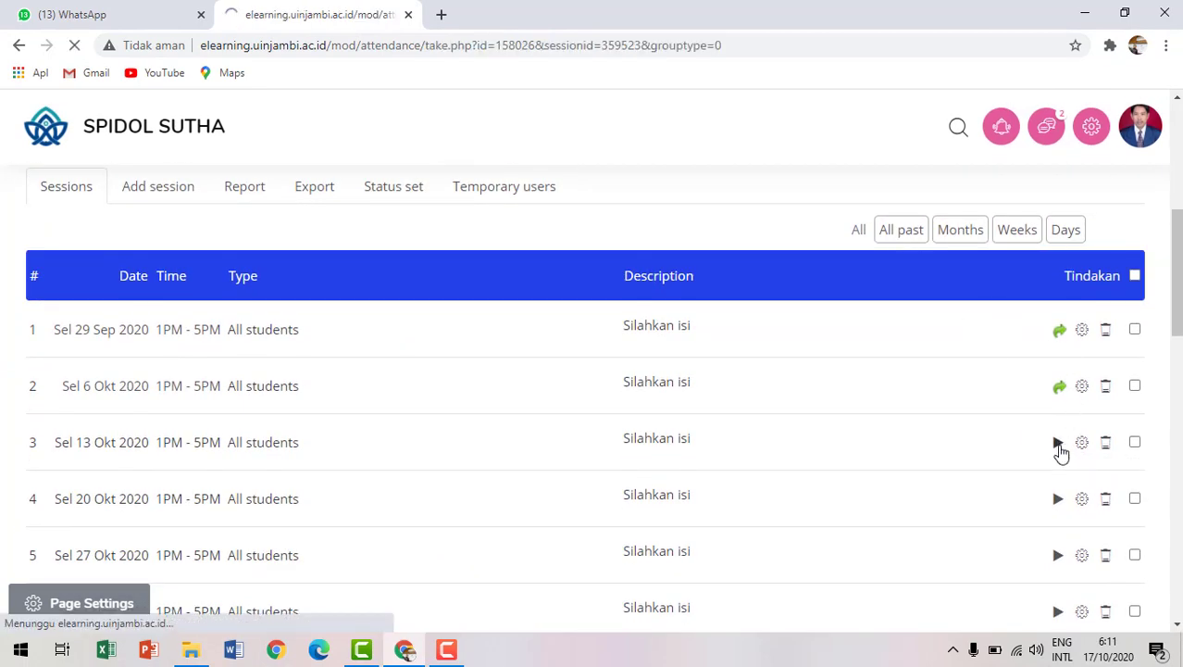
pyautogui.scroll(-5, 815, 308)
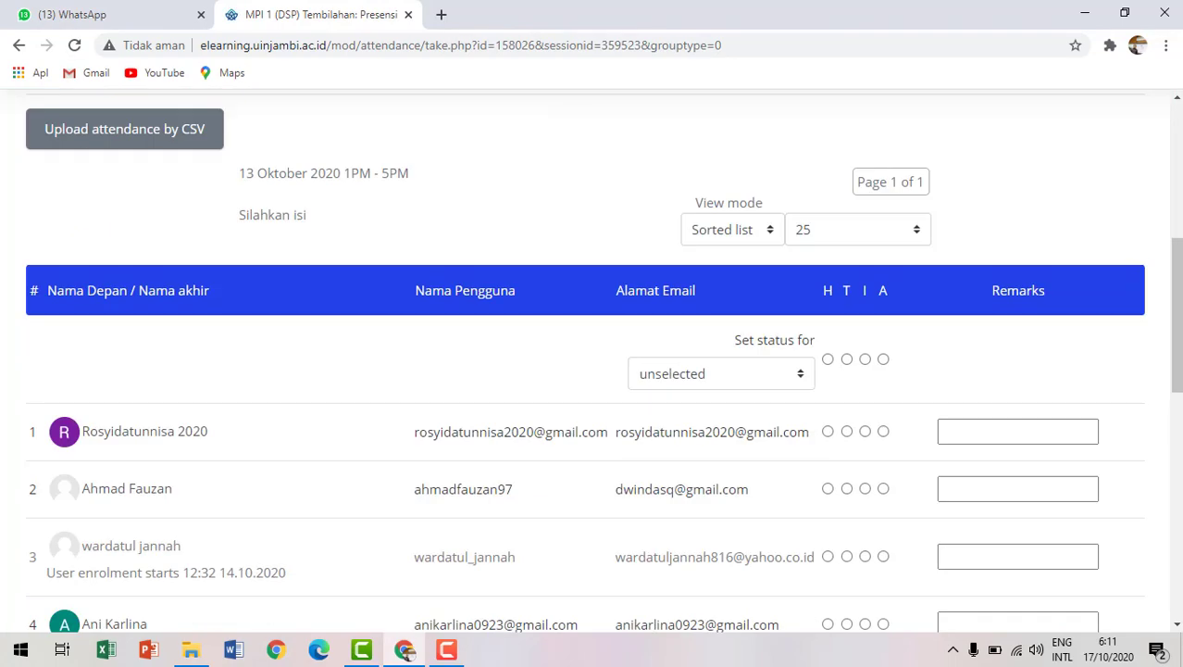
pyautogui.click(828, 359)
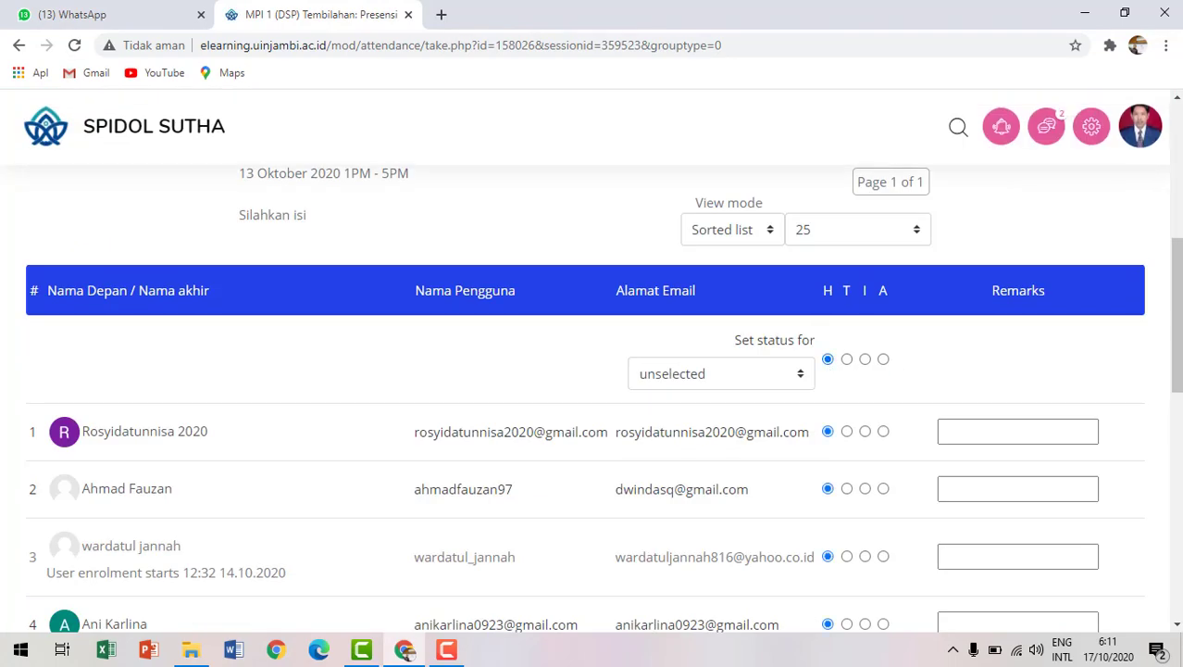
pyautogui.scroll(-5, 592, 370)
pyautogui.click(534, 294)
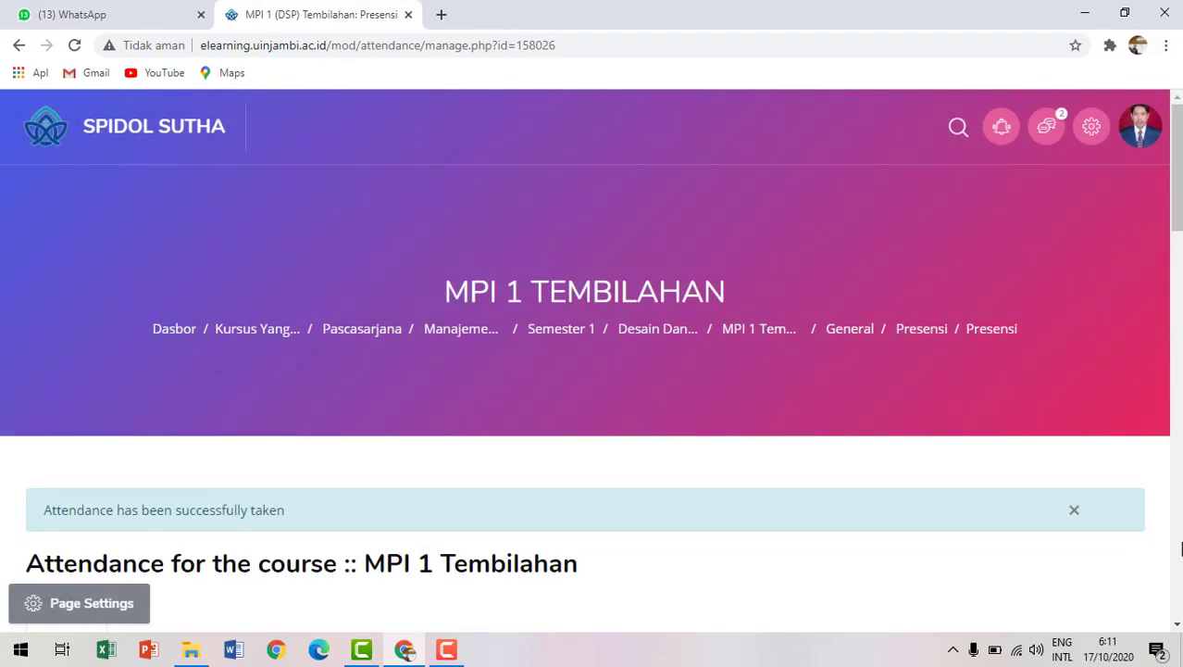
# Check the sessions list, open the attendance export settings, and review the student identification, session, period and format options.
pyautogui.scroll(-5, 1179, 549)
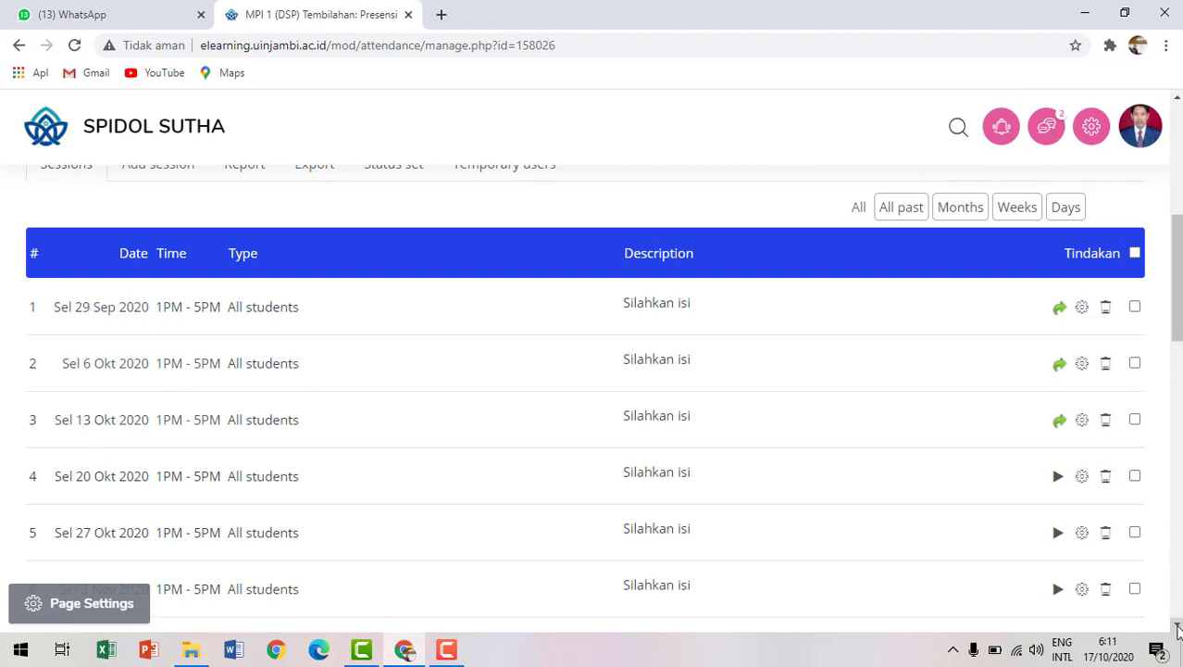
pyautogui.click(1175, 624)
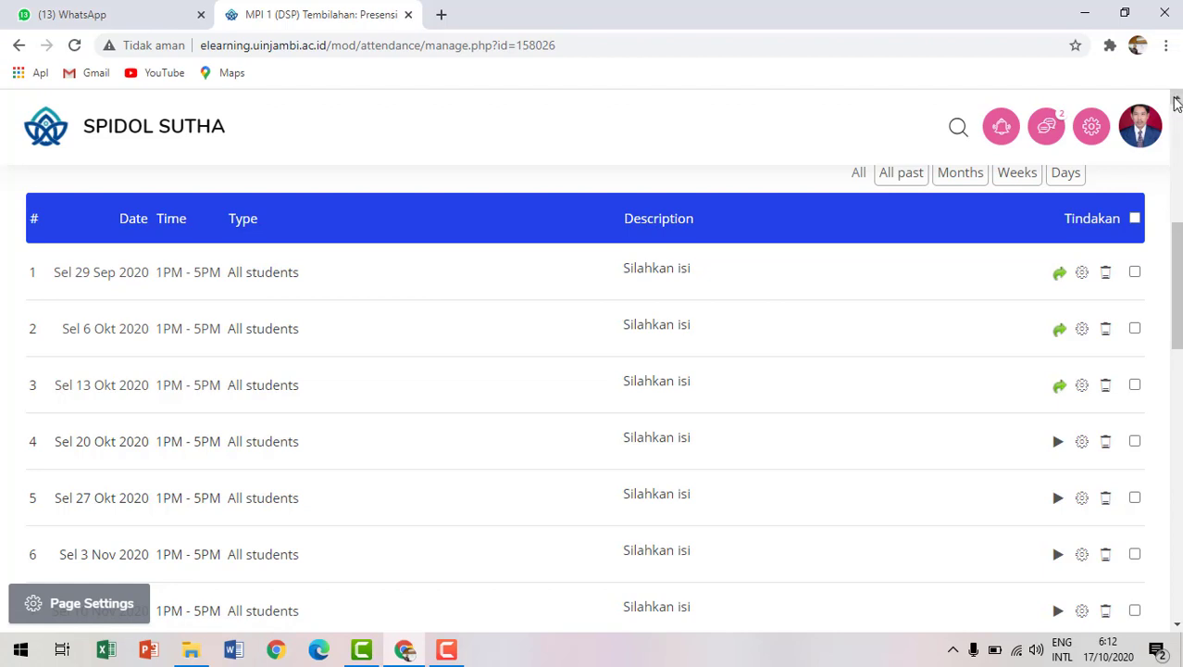
pyautogui.click(1176, 101)
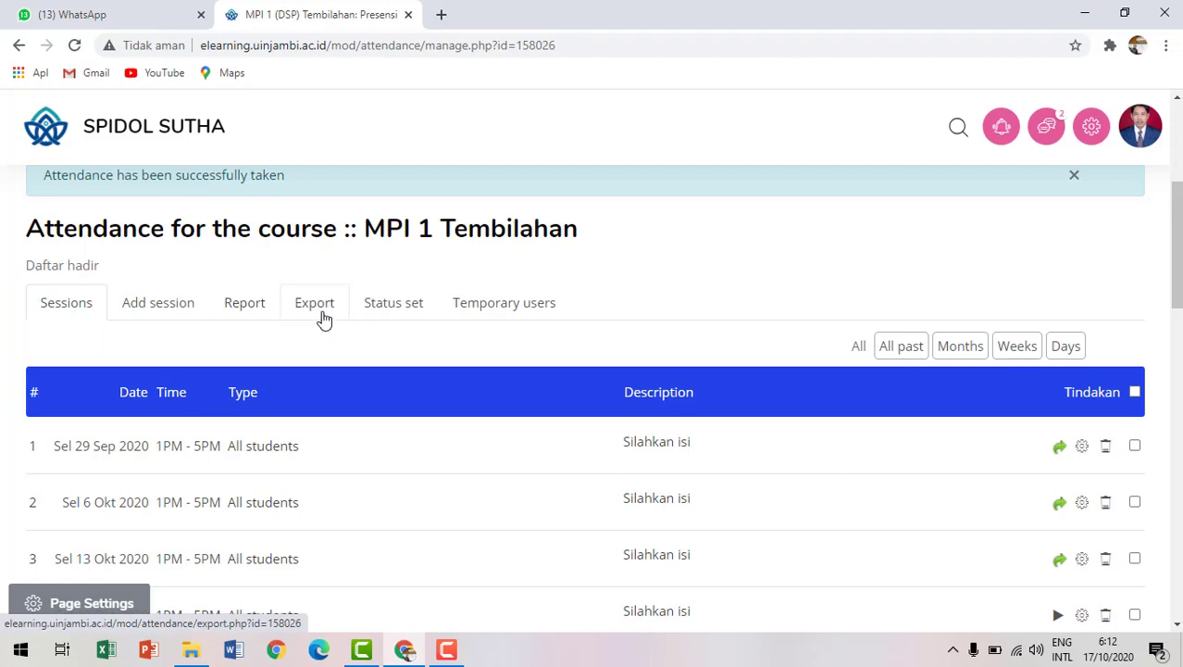
pyautogui.click(324, 315)
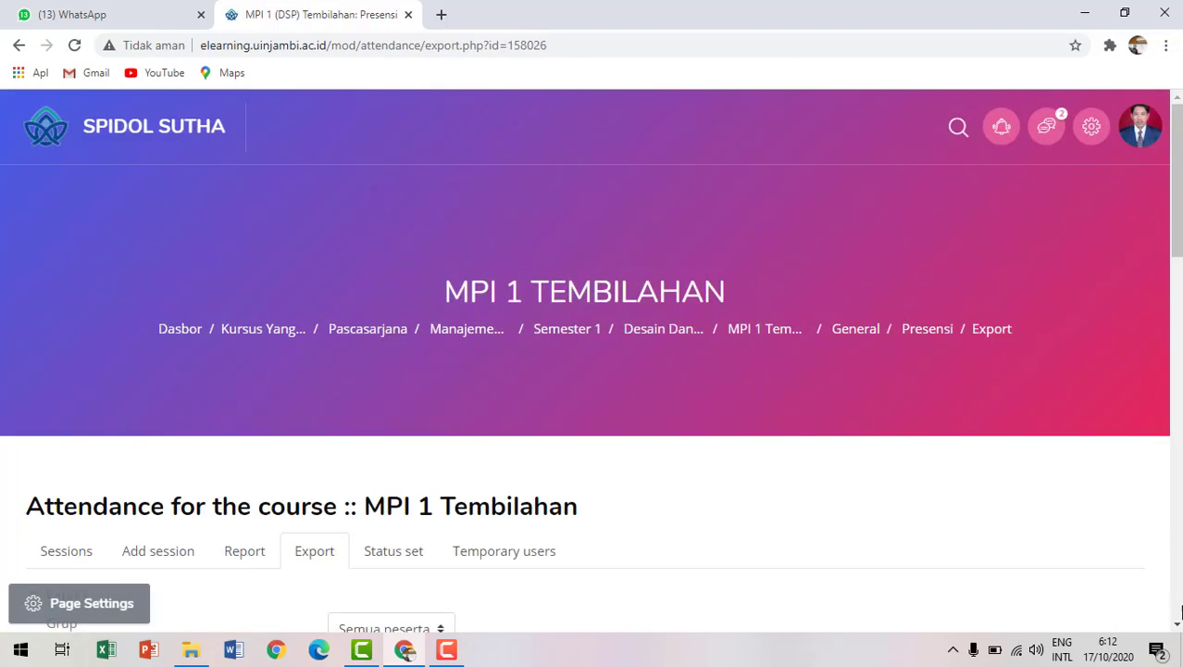
pyautogui.scroll(-4, 1176, 626)
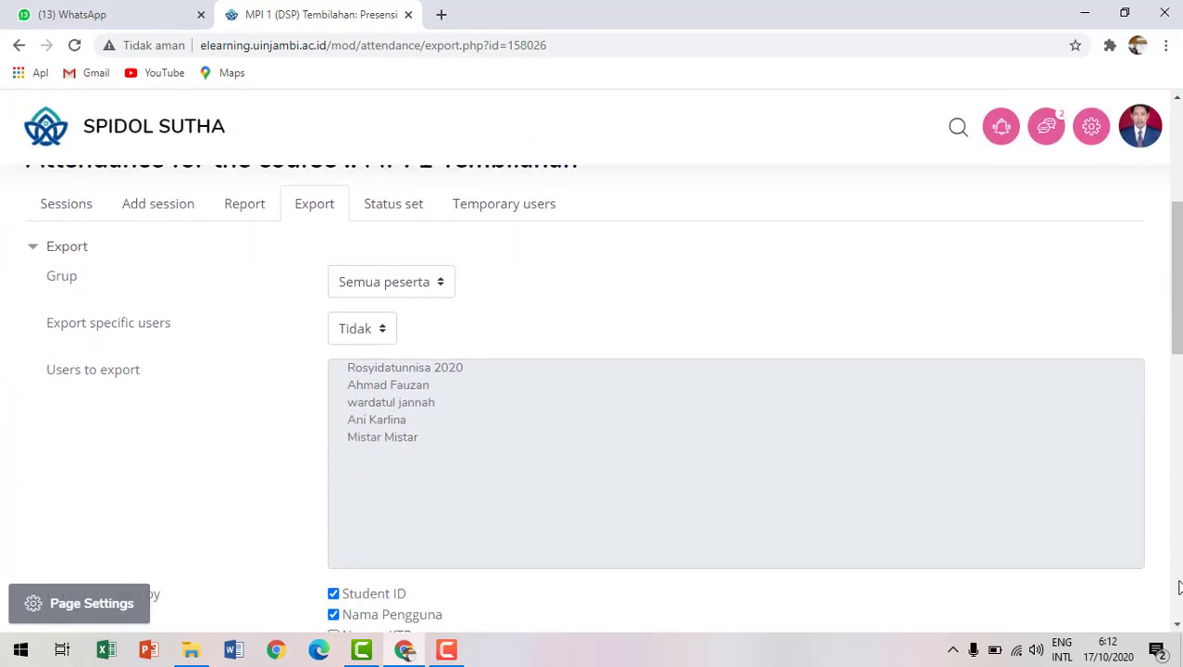
pyautogui.scroll(-3, 1178, 626)
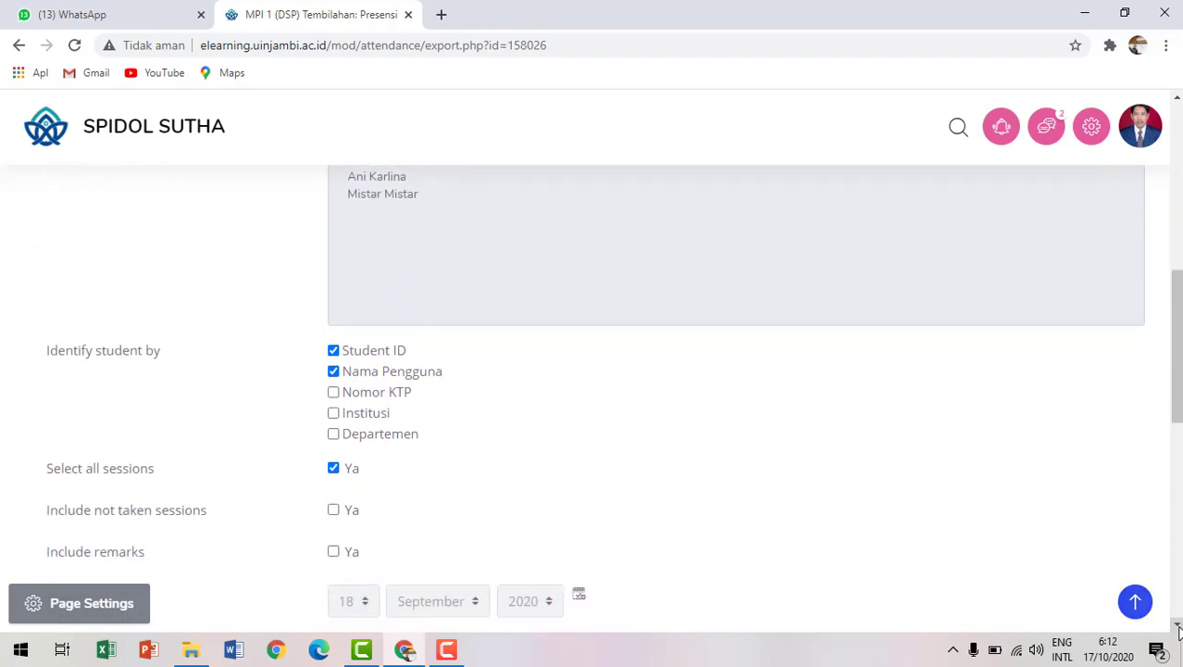
pyautogui.scroll(-2, 1178, 626)
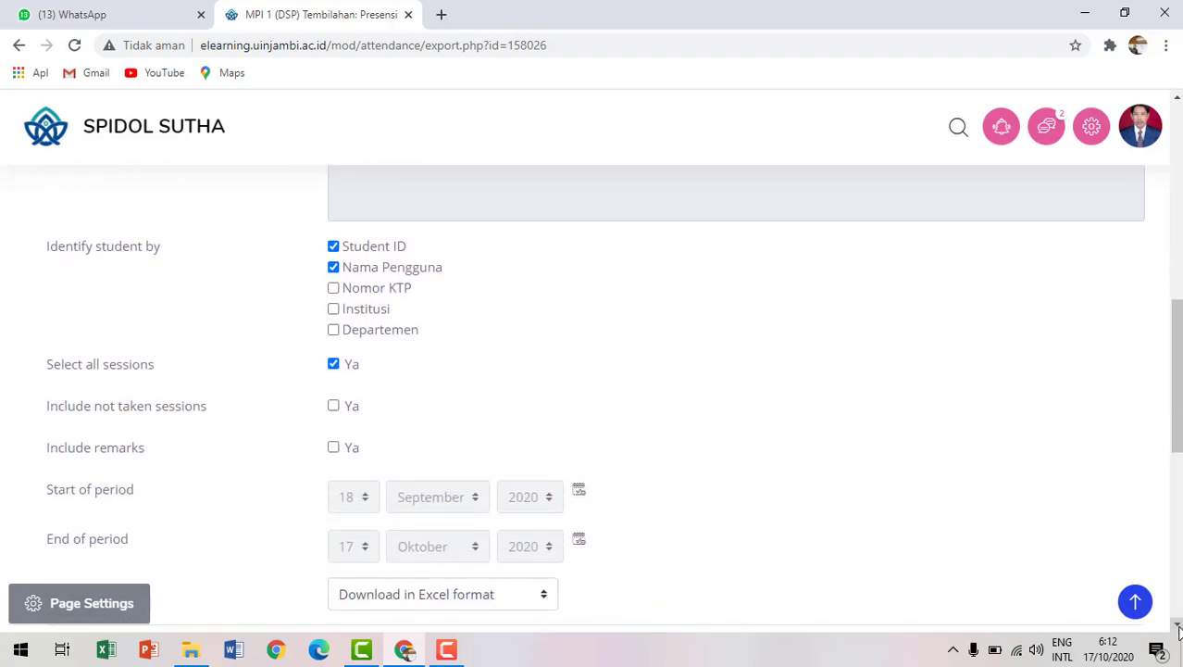
pyautogui.click(1177, 627)
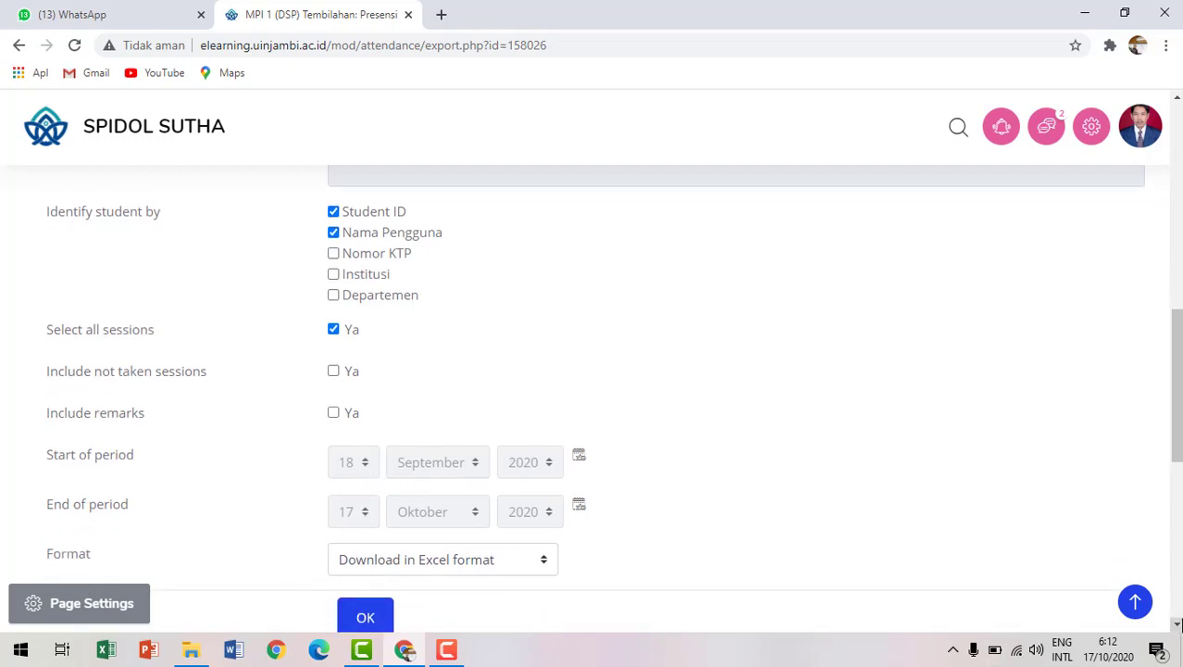
pyautogui.scroll(-3, 1178, 627)
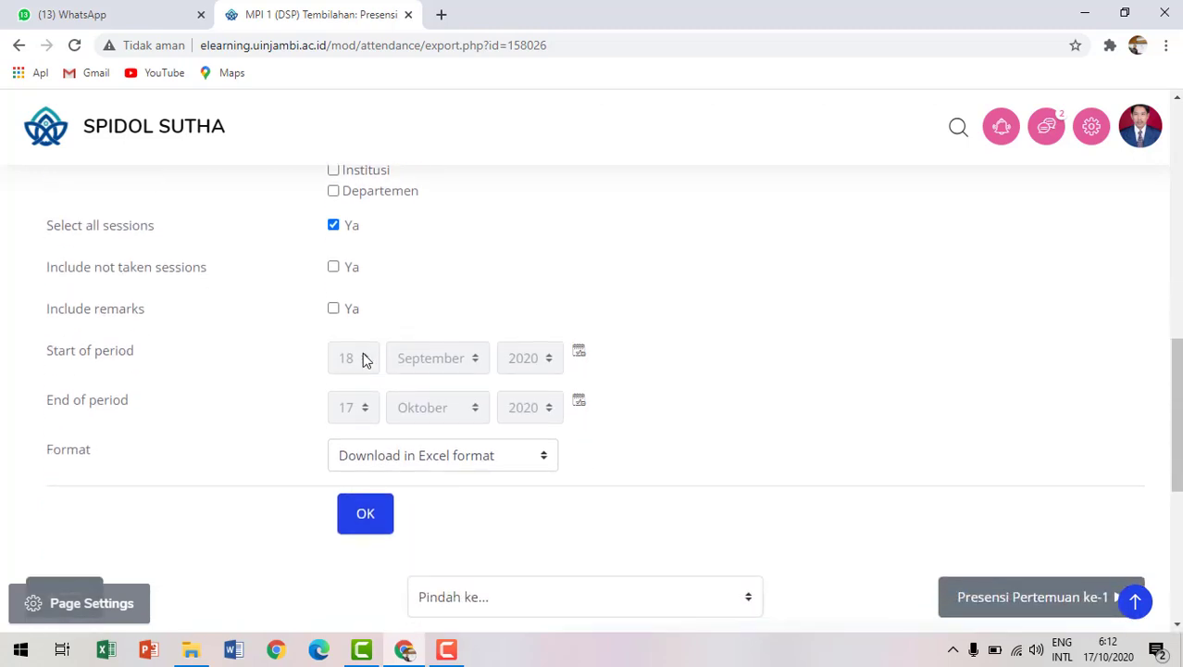
# Leave the export period unchanged and download the attendance for all sessions in Excel format.
pyautogui.click(579, 353)
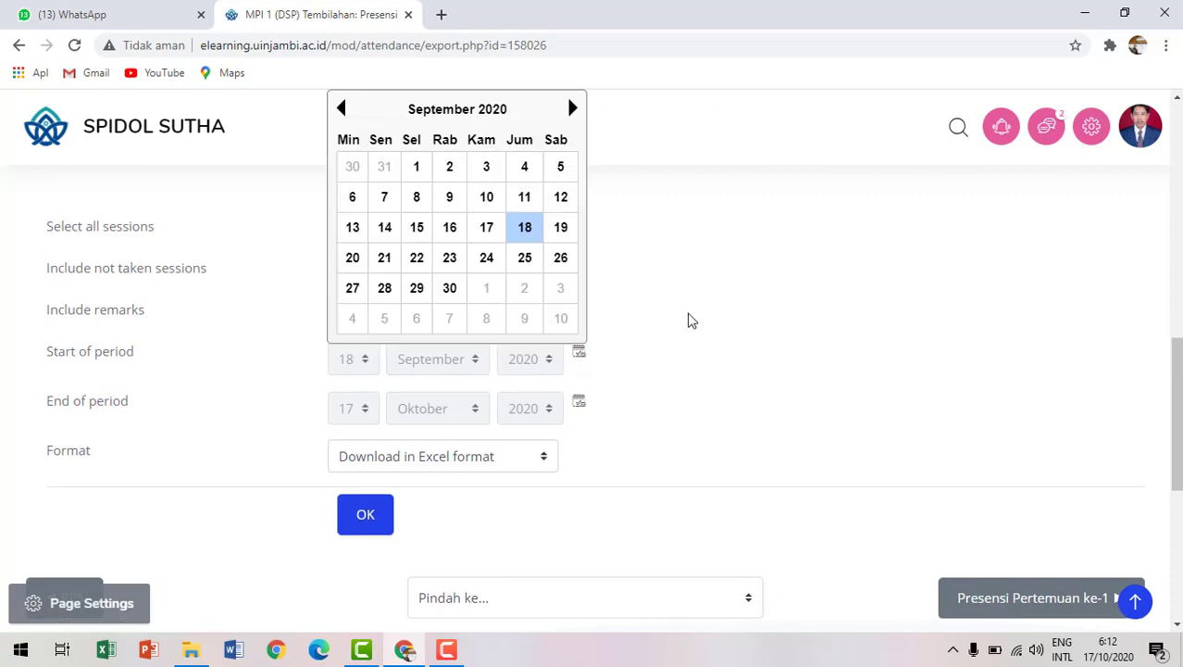
pyautogui.click(688, 320)
pyautogui.click(367, 513)
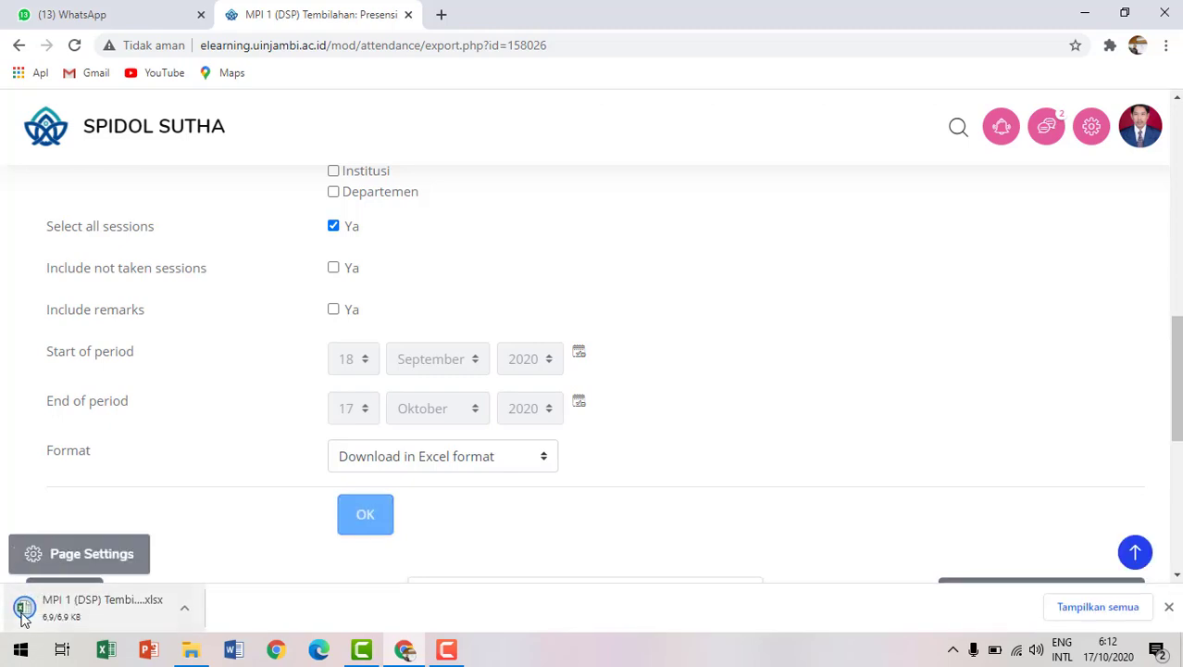
# Open the downloaded attendance workbook in Excel, enable editing, and dismiss the Office activation wizard.
pyautogui.click(58, 613)
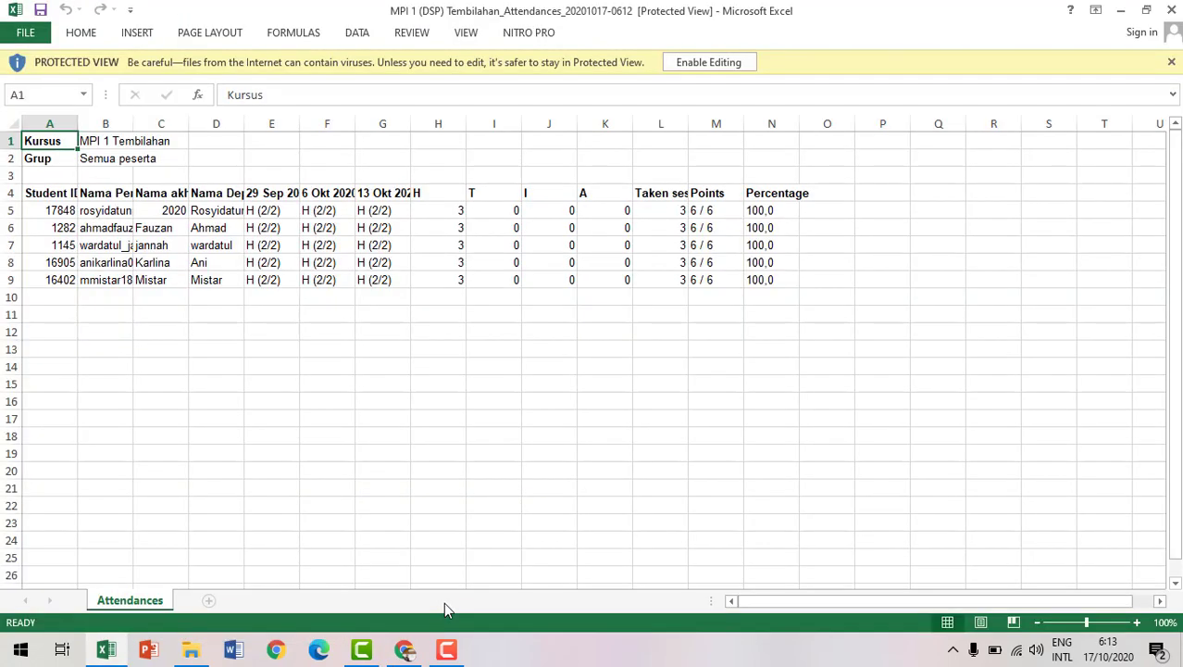
pyautogui.click(713, 62)
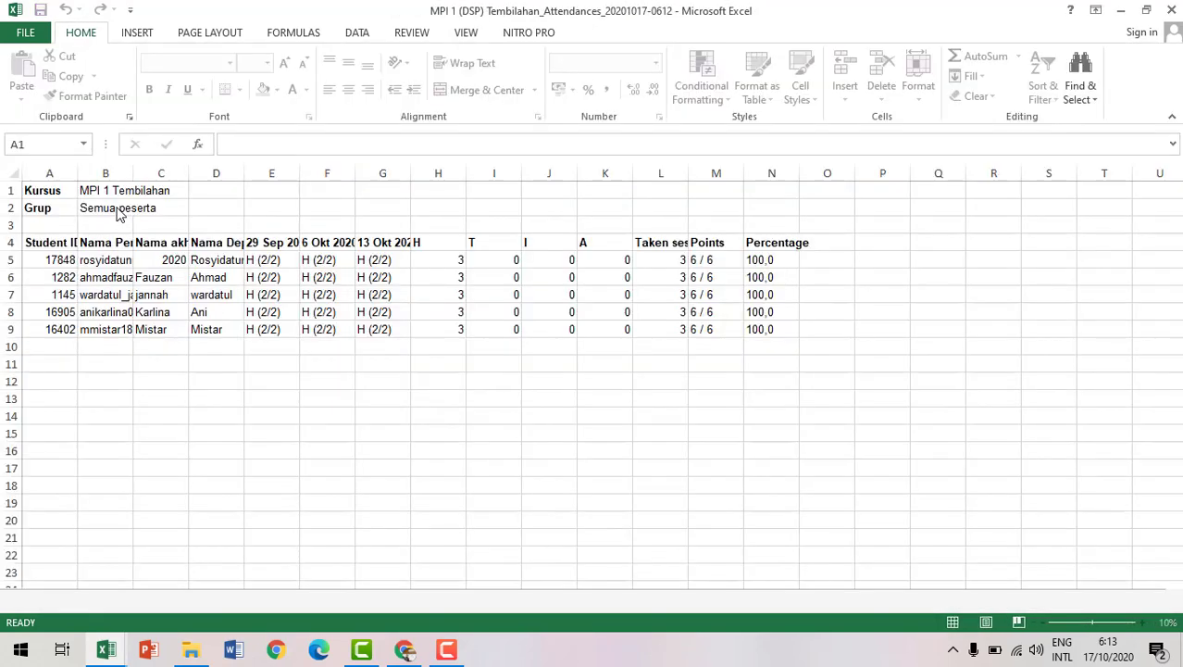
pyautogui.click(140, 246)
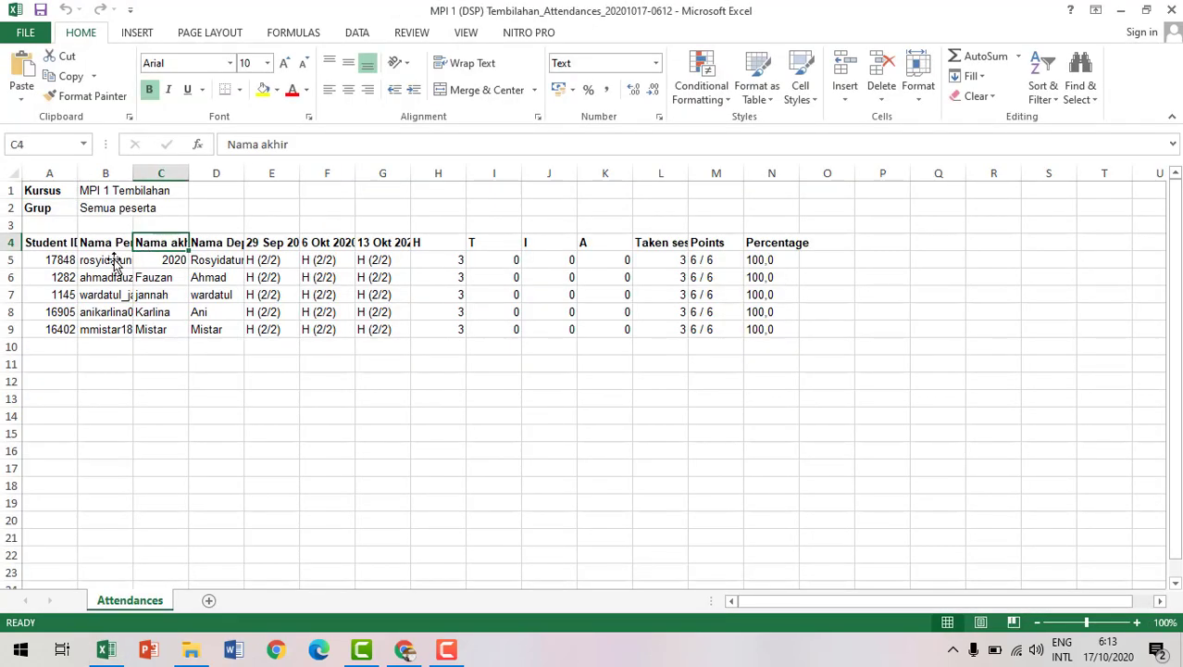
pyautogui.click(113, 259)
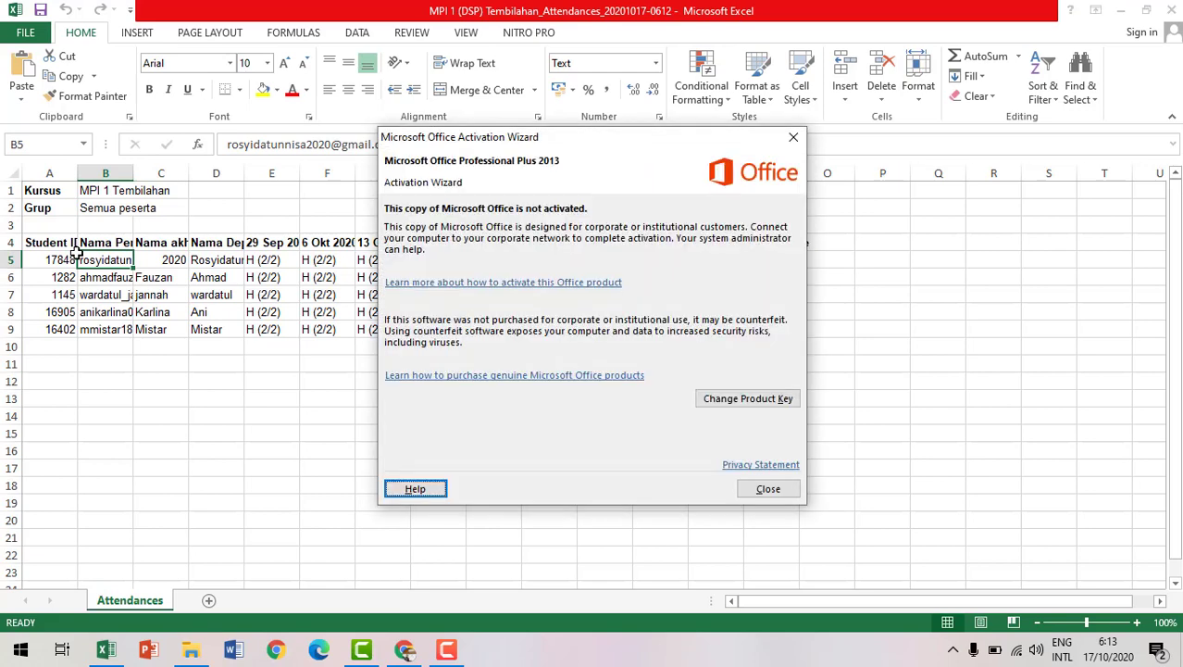
pyautogui.click(776, 491)
# Examine the first student's row in the exported sheet, covering the name, session dates, status totals and points columns.
pyautogui.click(270, 210)
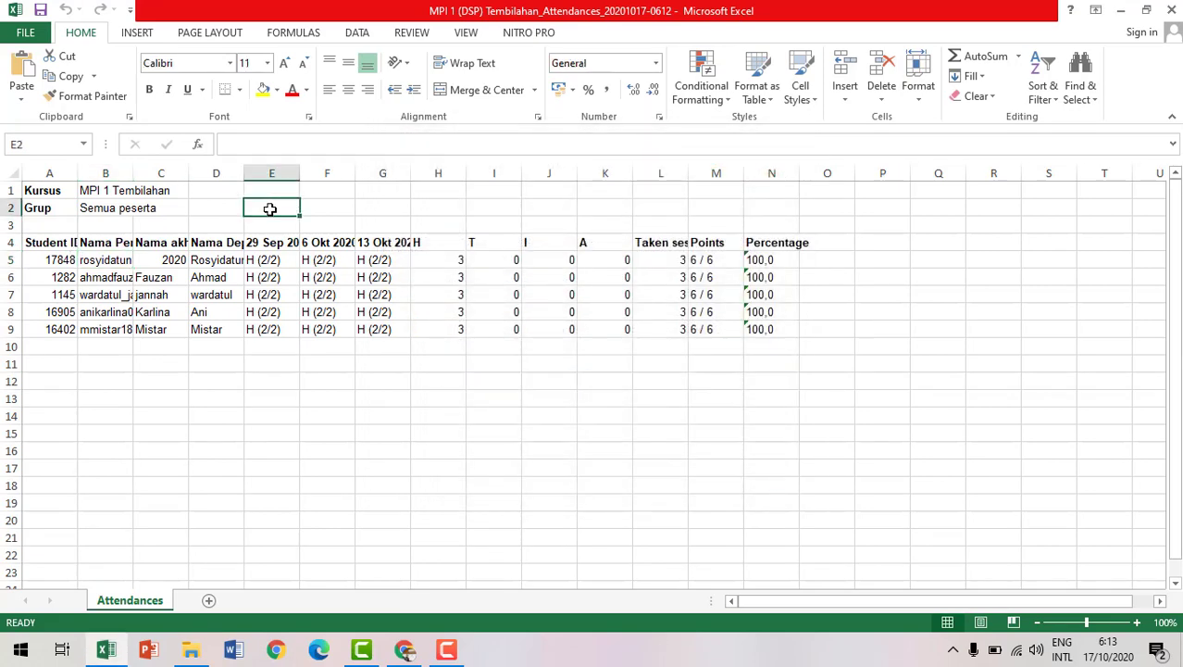
pyautogui.press('Down')
pyautogui.press('Down')
pyautogui.press('Down')
pyautogui.press('Right')
pyautogui.press('Left')
pyautogui.press('Left')
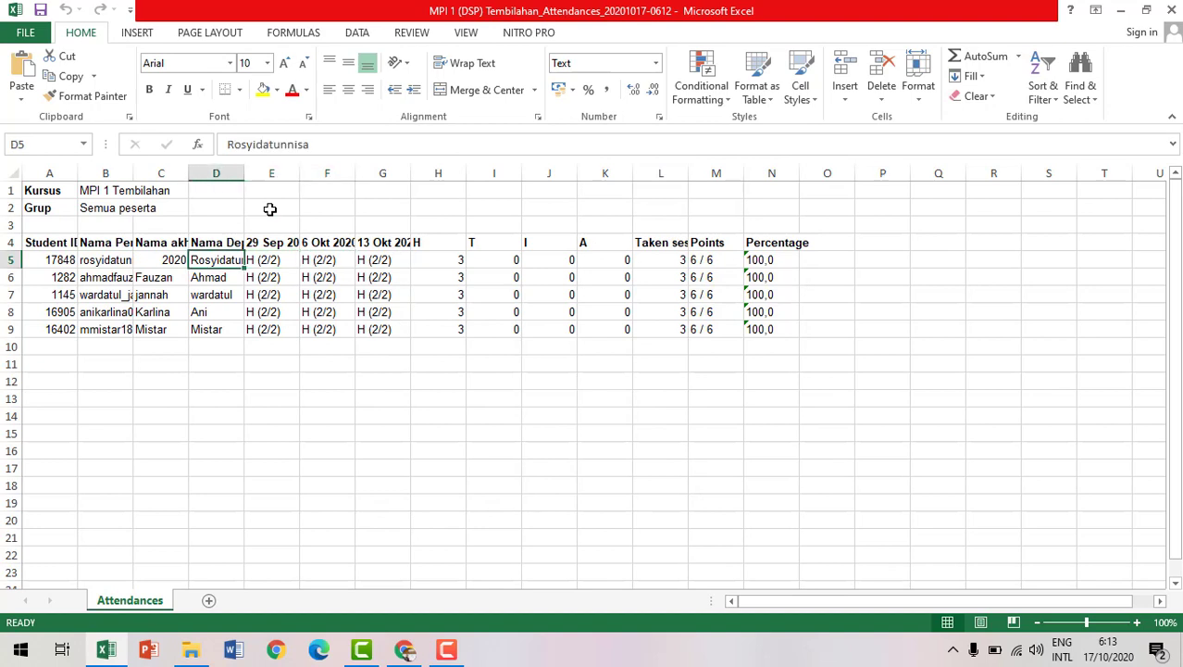
pyautogui.press('Right')
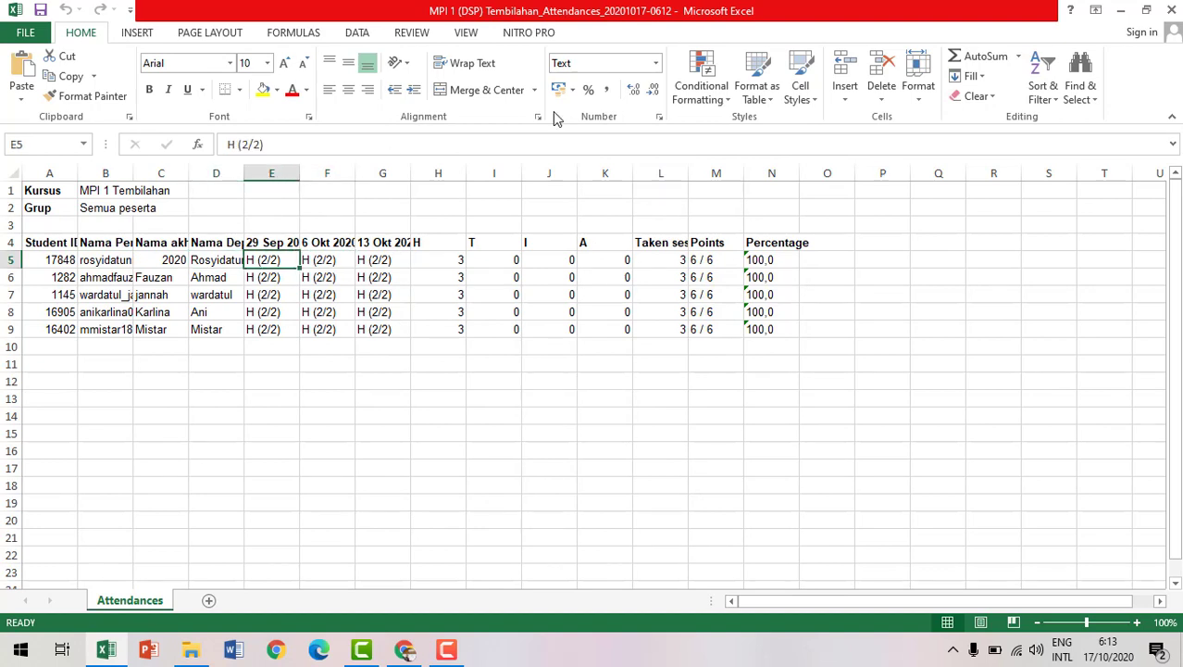
pyautogui.click(726, 266)
pyautogui.press('Left')
pyautogui.press('Left')
pyautogui.press('Left')
pyautogui.press('Left')
pyautogui.press('Left')
pyautogui.press('Right')
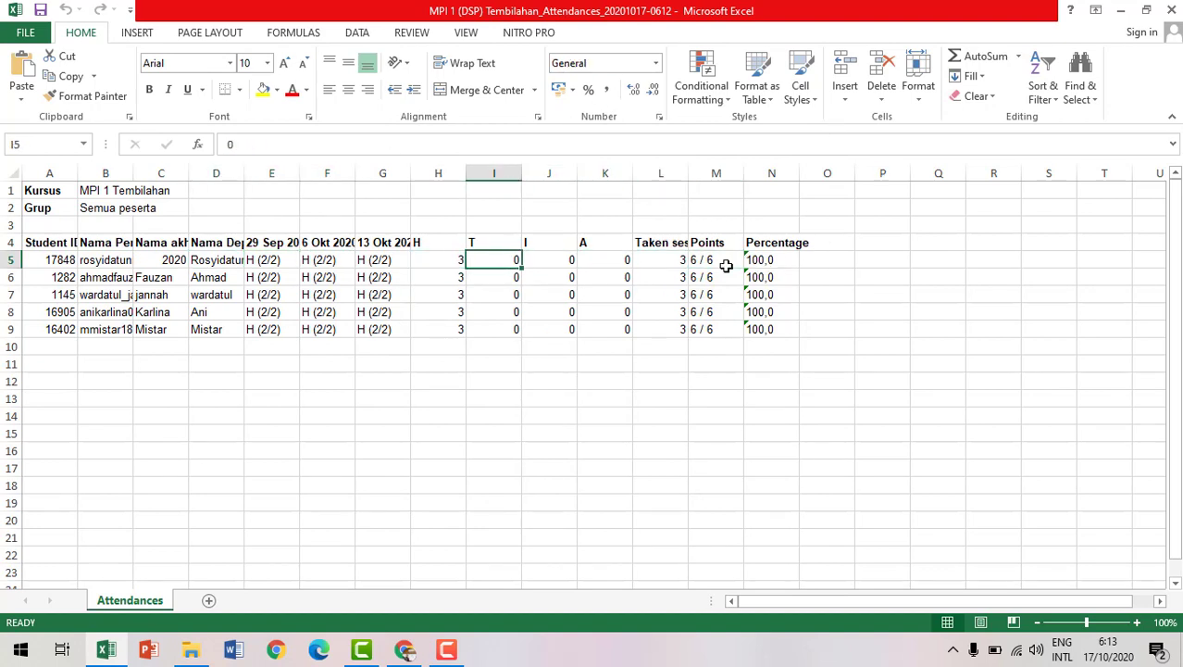
# Review the first student's cells and the three session date headings in the exported attendance sheet.
pyautogui.press('Left')
pyautogui.press('Left')
pyautogui.press('Left')
pyautogui.press('Left')
pyautogui.press('Left')
pyautogui.press('Left')
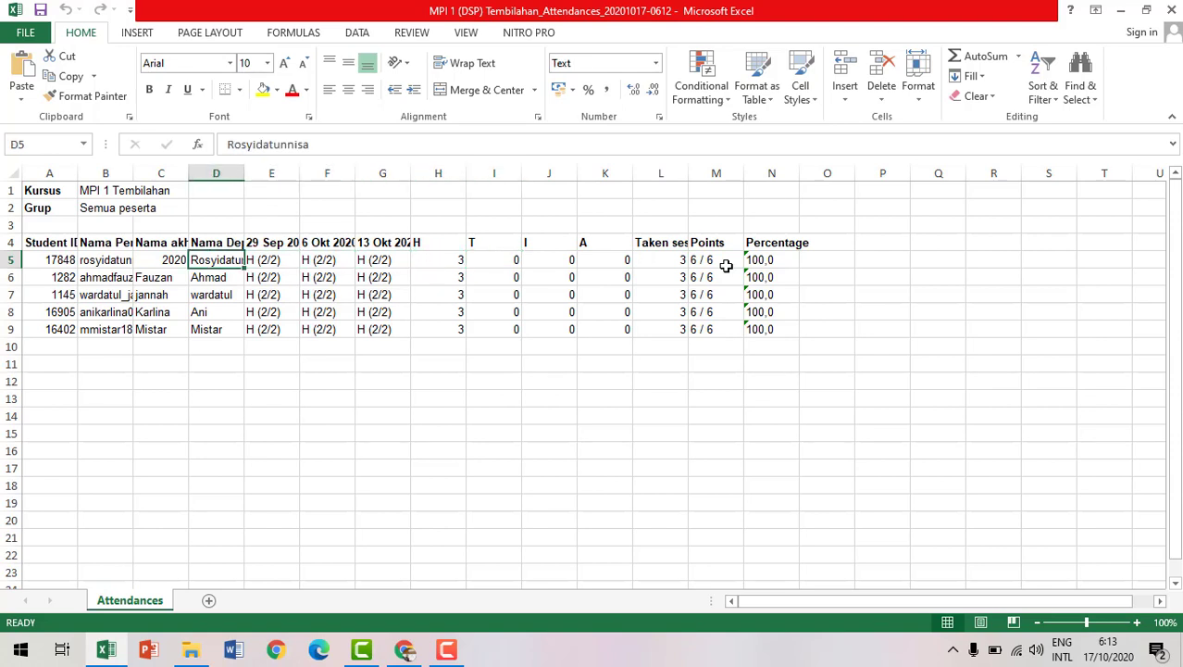
pyautogui.press('Right')
pyautogui.press('Right')
pyautogui.press('Up')
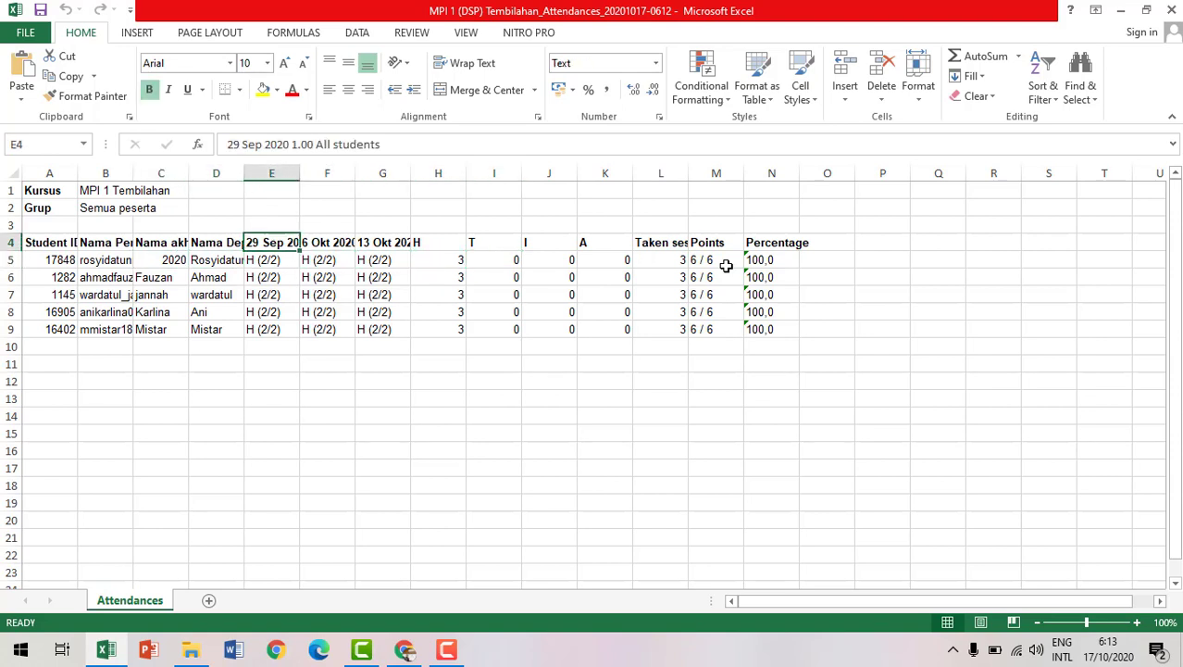
pyautogui.press('Right')
pyautogui.press('Right')
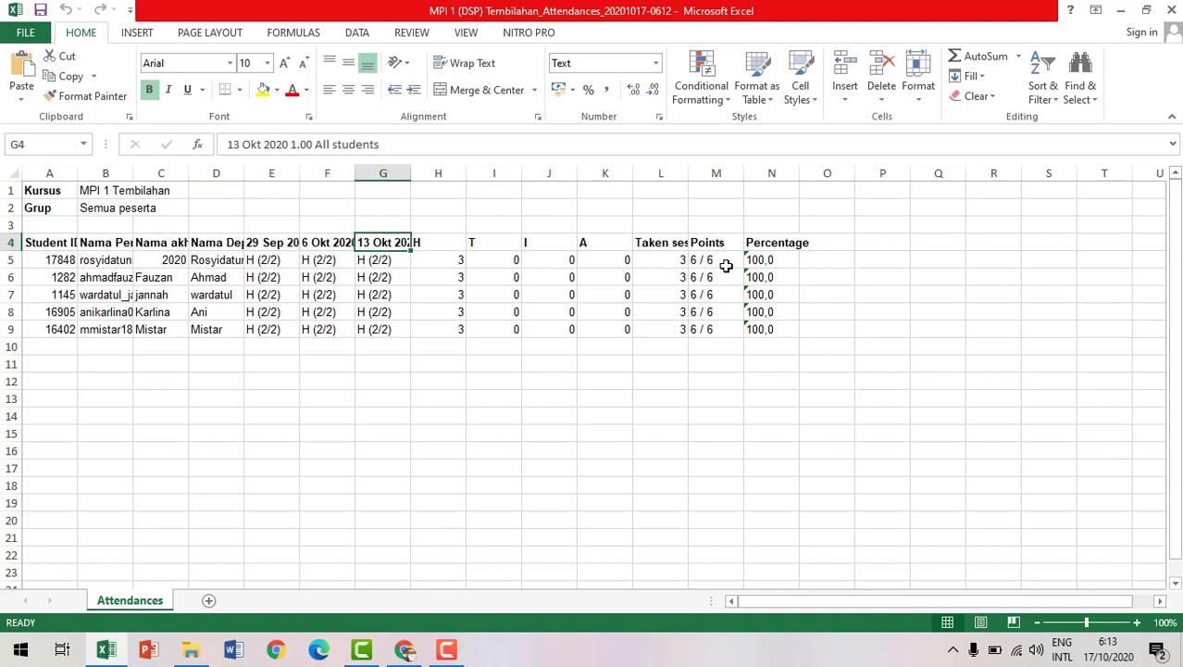
pyautogui.press('Left')
pyautogui.press('Left')
pyautogui.press('Left')
# Select the whole exported attendance table, from the Kursus heading through the last student's row and past the Percentage column.
pyautogui.press('Home')
pyautogui.press('Up')
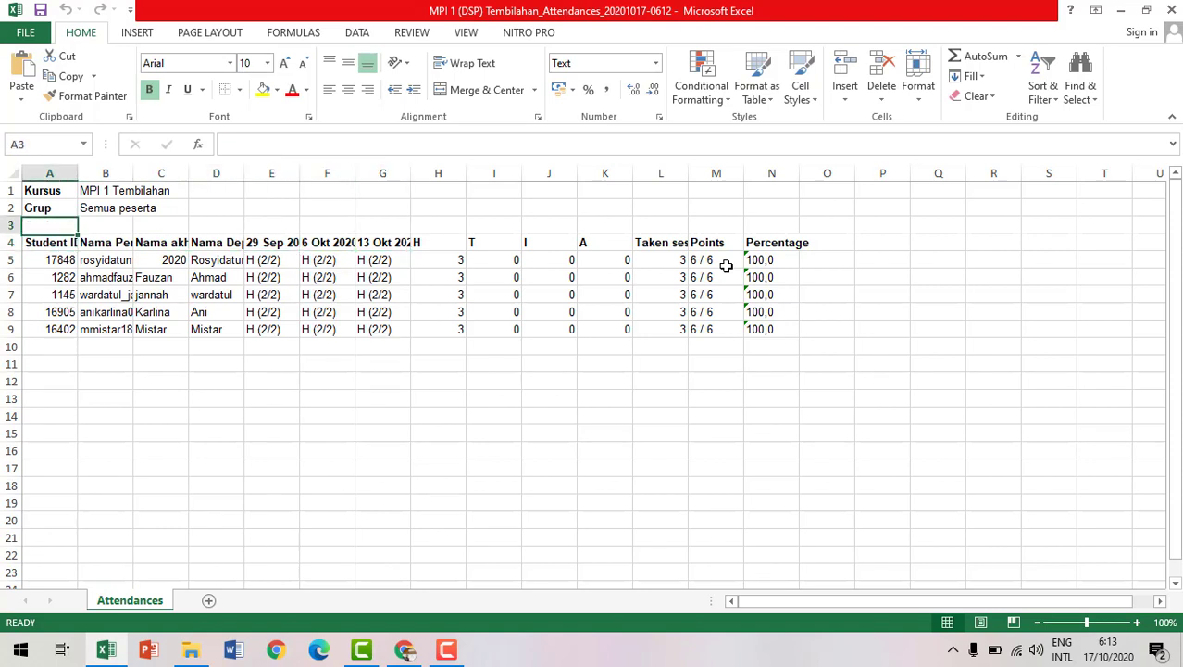
pyautogui.press('Up')
pyautogui.press('Up')
pyautogui.hotkey('shift', 'Down')
pyautogui.hotkey('shift', 'Down')
pyautogui.hotkey('shift', 'Down')
pyautogui.hotkey('shift', 'Down')
pyautogui.hotkey('shift', 'Down')
pyautogui.hotkey('shift', 'Down')
pyautogui.hotkey('shift', 'Down')
pyautogui.hotkey('shift', 'Down')
pyautogui.hotkey('shift', 'Down')
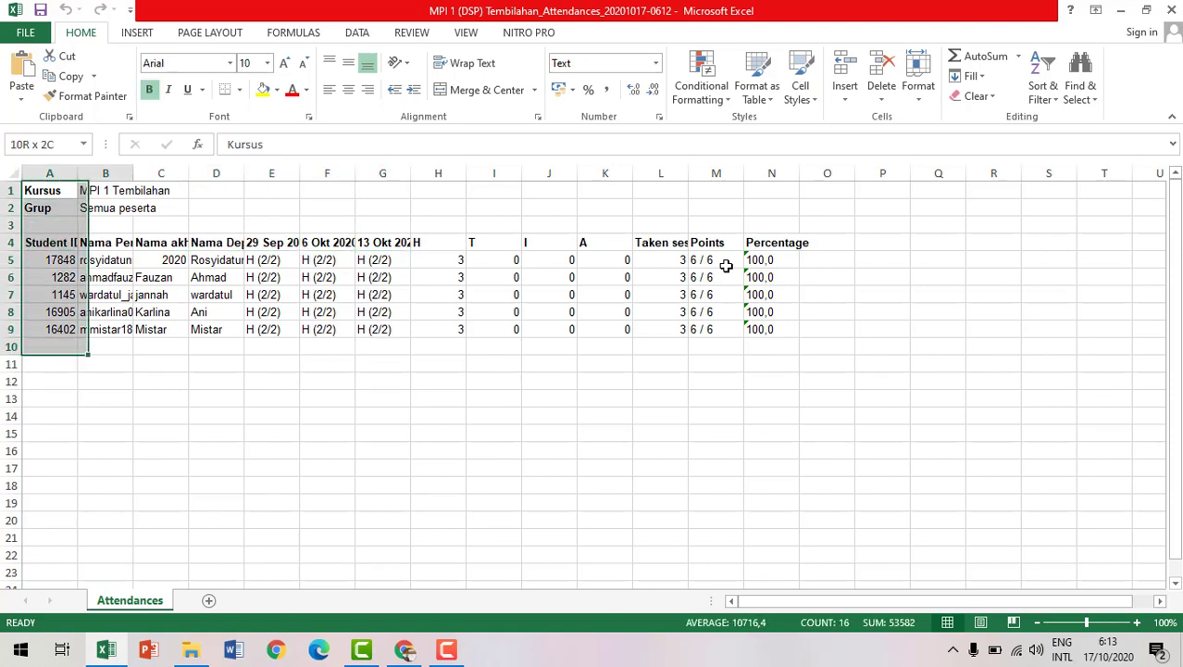
pyautogui.hotkey('shift', 'Right')
pyautogui.hotkey('shift', 'Right')
pyautogui.hotkey('shift', 'Right')
pyautogui.hotkey('shift', 'Right')
pyautogui.hotkey('shift', 'Right')
pyautogui.hotkey('shift', 'Right')
pyautogui.hotkey('shift', 'Right')
pyautogui.hotkey('shift', 'Right')
pyautogui.hotkey('shift', 'Right')
pyautogui.hotkey('shift', 'Right')
pyautogui.hotkey('shift', 'Right')
pyautogui.hotkey('shift', 'Right')
pyautogui.hotkey('shift', 'Right')
pyautogui.hotkey('shift', 'Right')
pyautogui.hotkey('shift', 'Right')
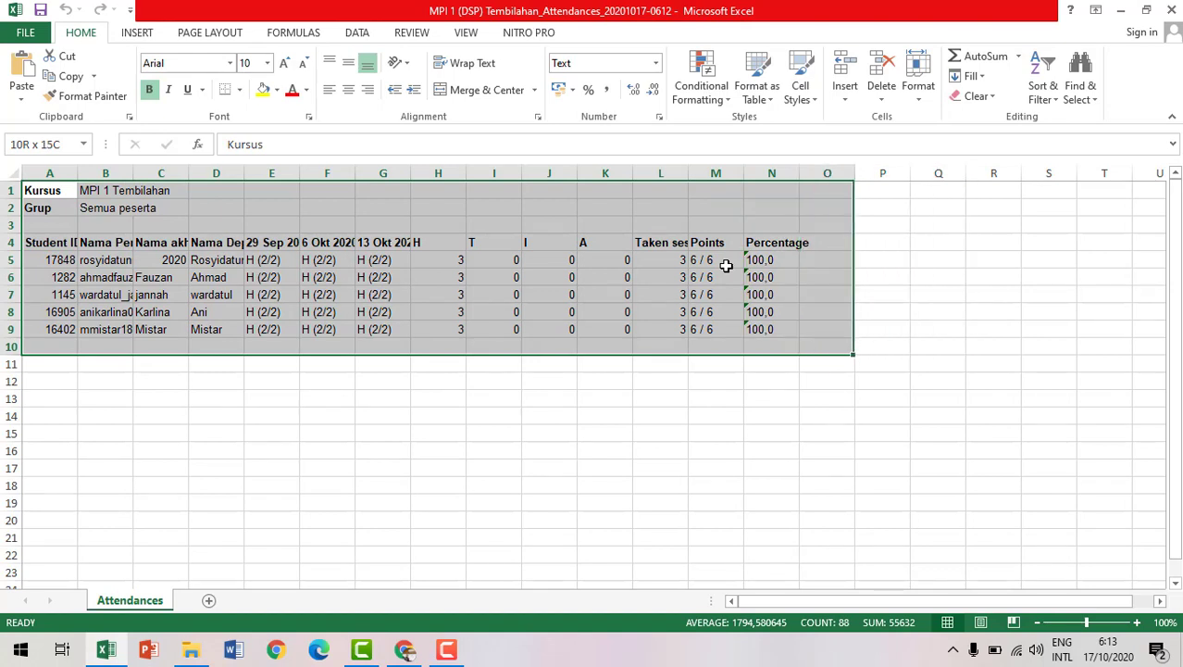
pyautogui.hotkey('shift', 'Up')
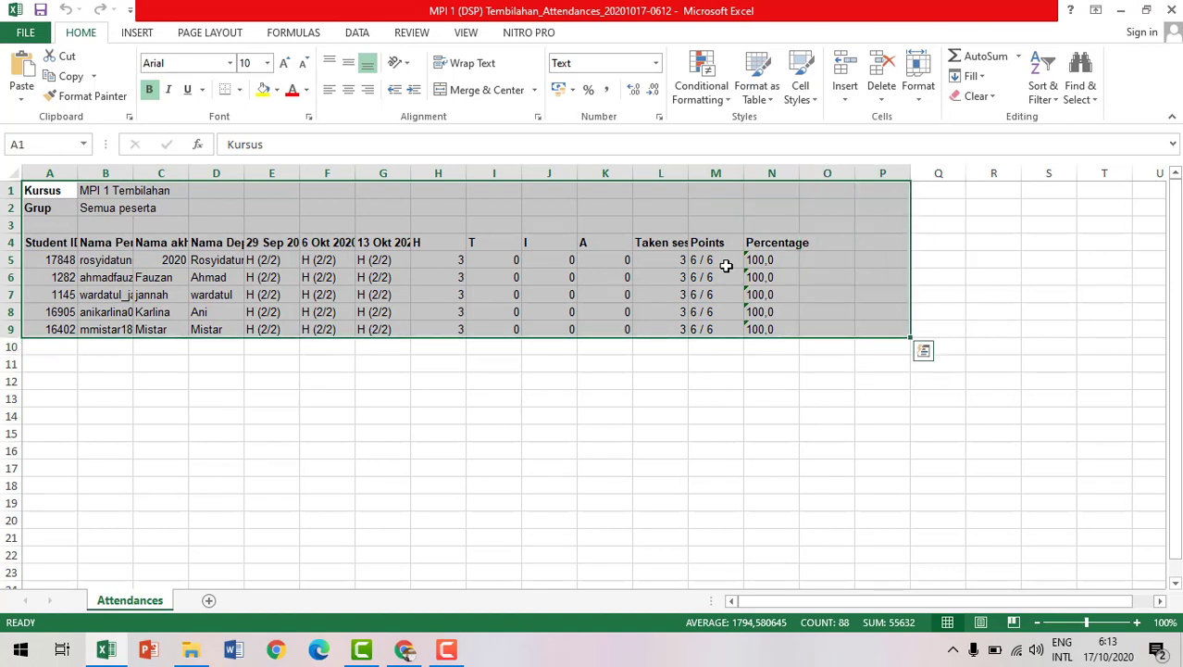
# Switch back to the attendance page in Chrome and open the status set settings to view the status table.
pyautogui.click(406, 651)
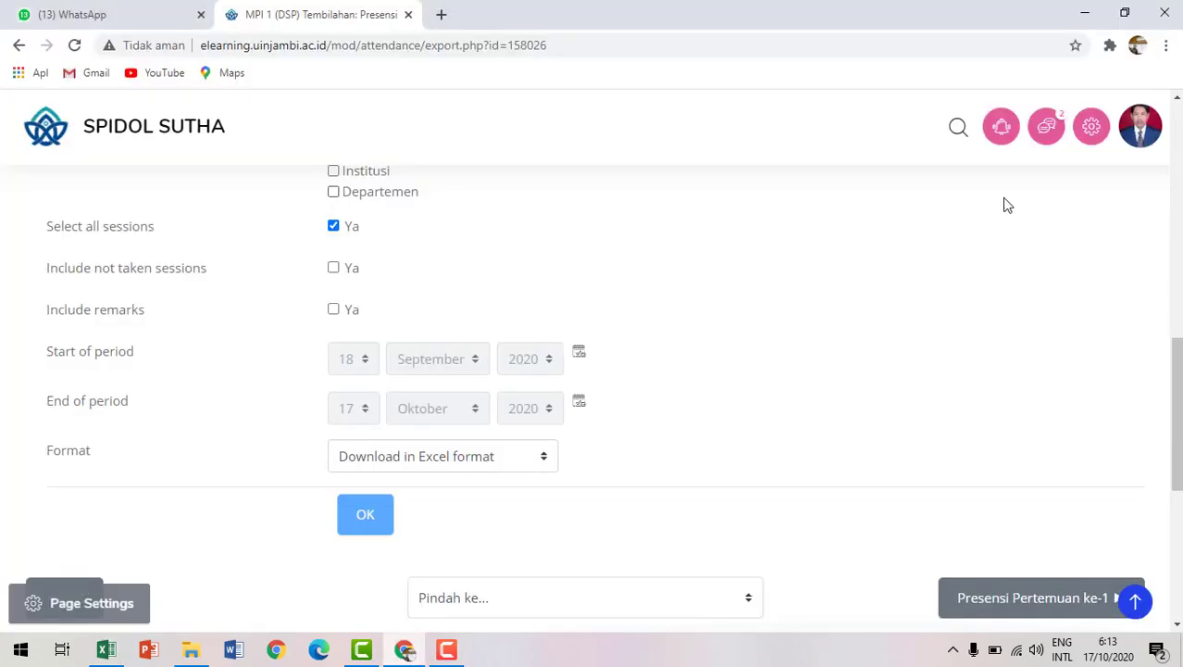
pyautogui.scroll(7, 1166, 158)
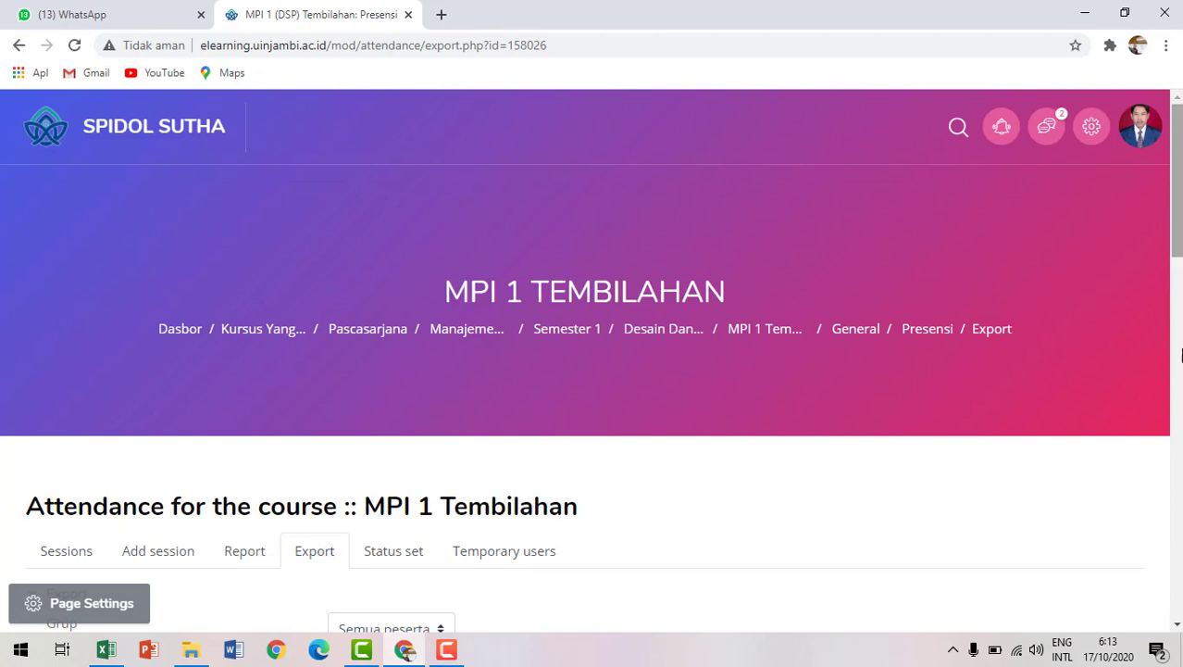
pyautogui.click(1177, 625)
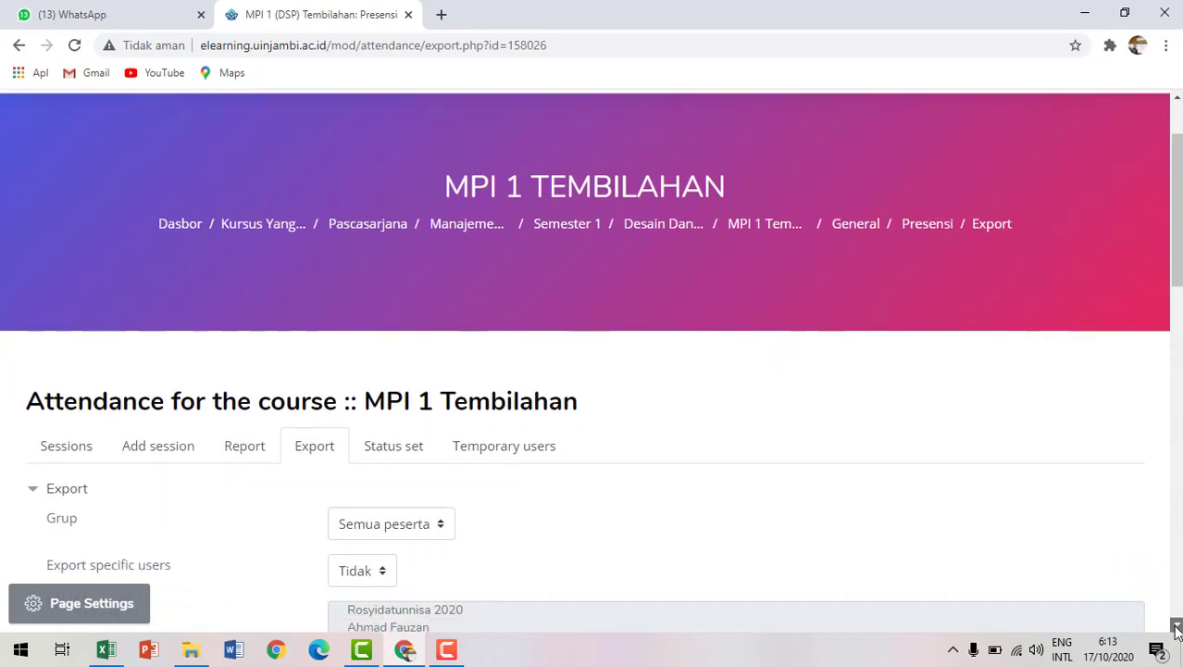
pyautogui.click(1177, 625)
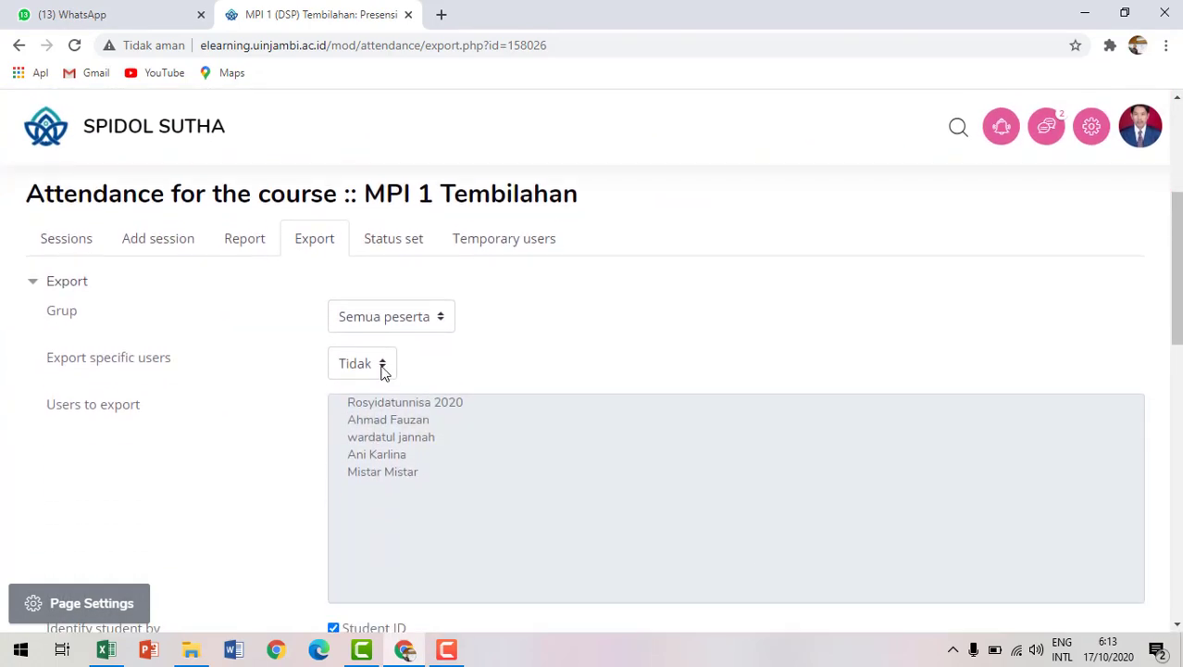
pyautogui.click(404, 253)
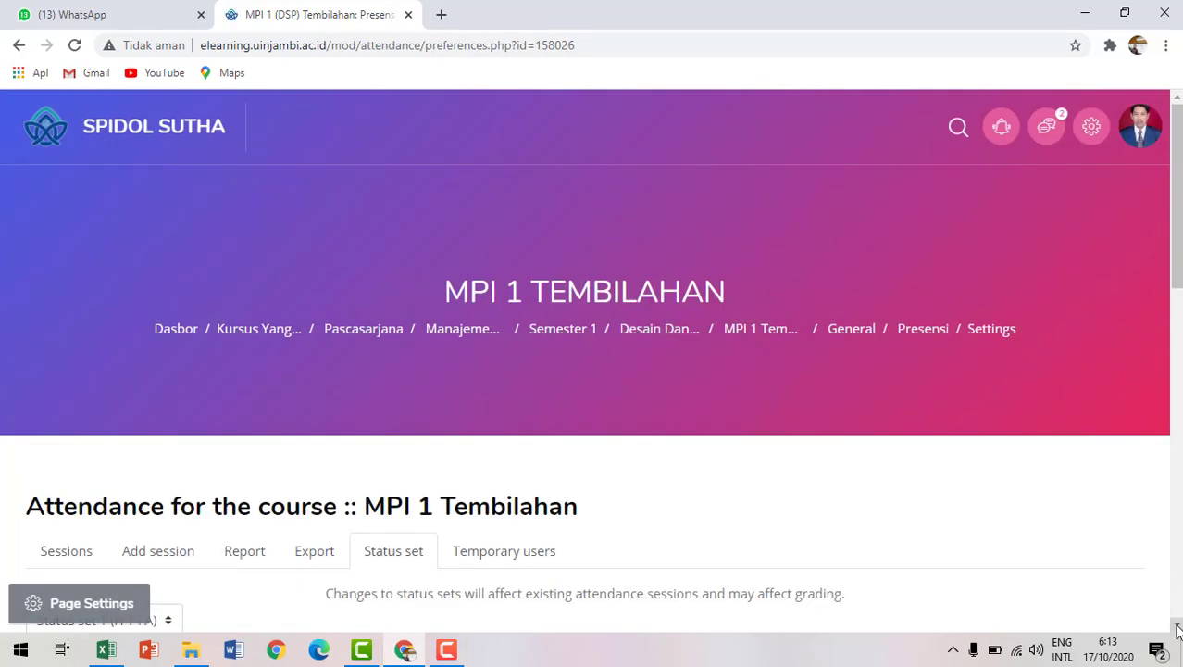
pyautogui.click(1177, 625)
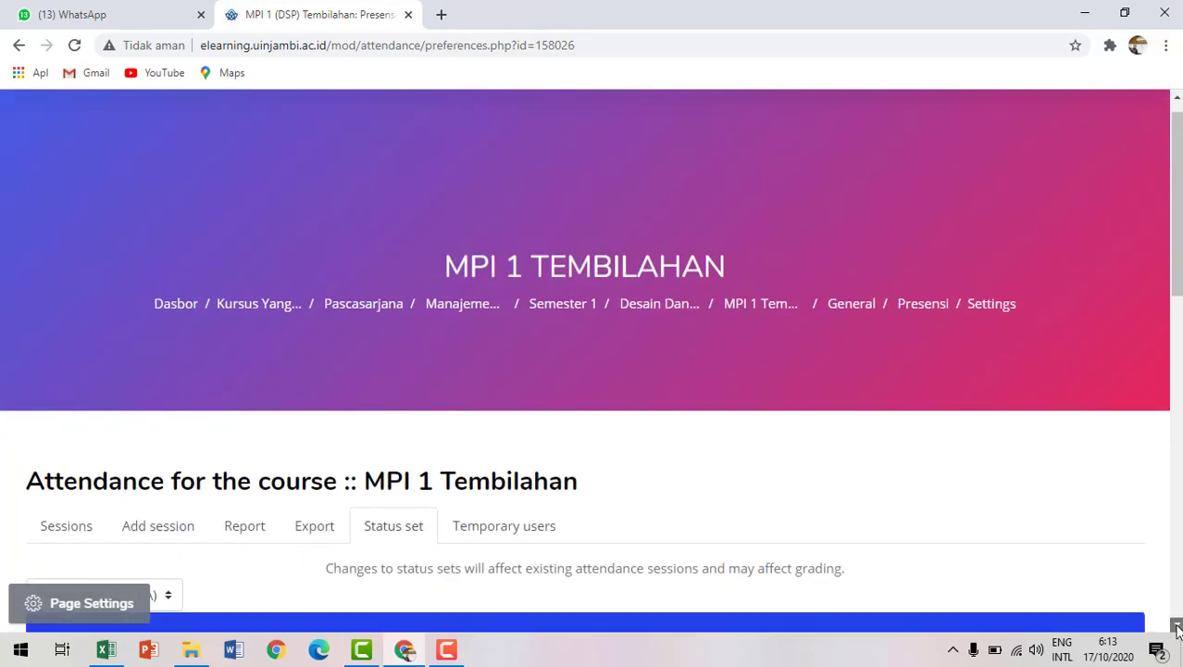
pyautogui.click(1176, 626)
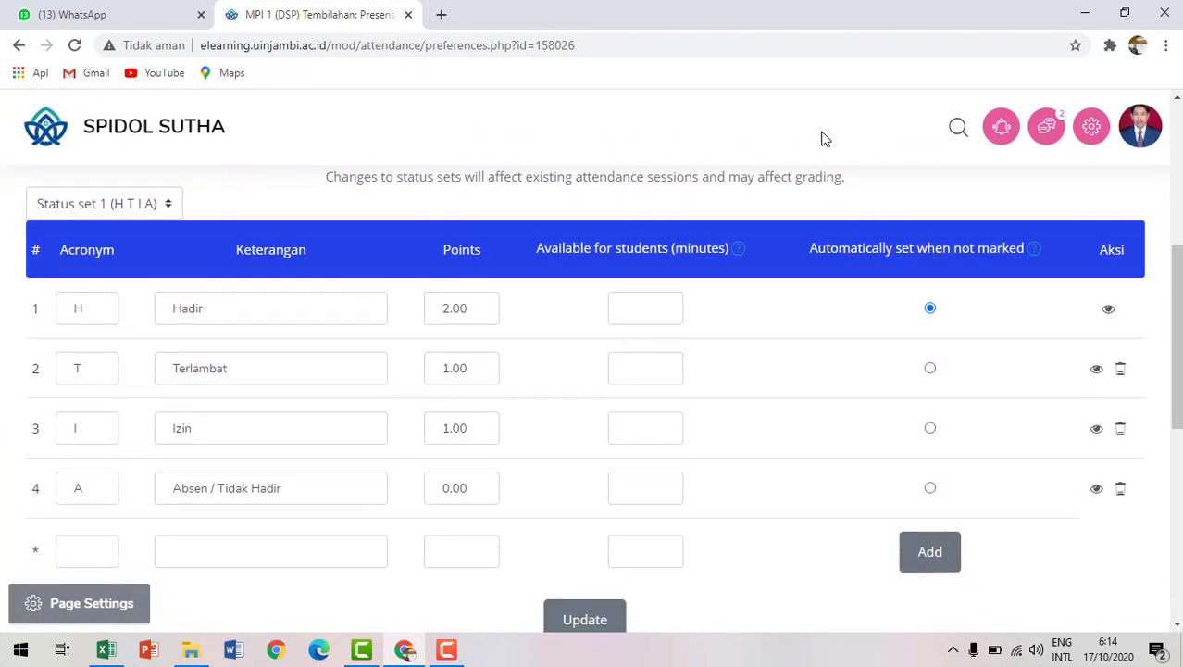
# Examine the Hadir description and the student availability minutes for the Hadir and Terlambat statuses without changing them.
pyautogui.click(264, 306)
pyautogui.click(645, 304)
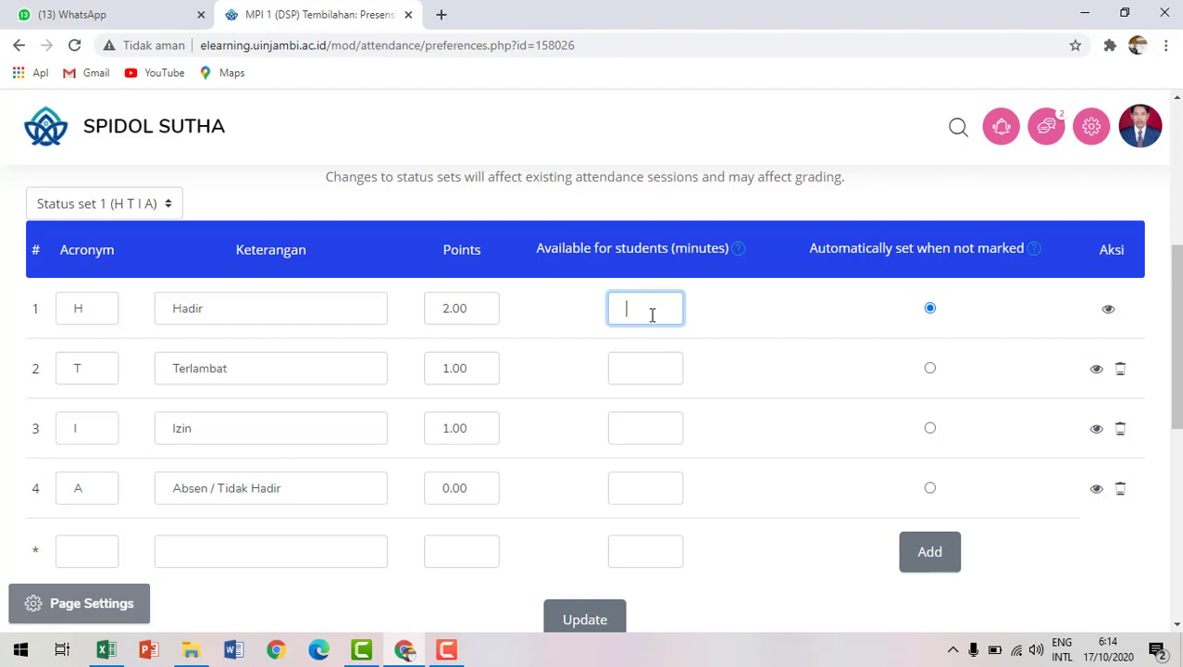
pyautogui.click(639, 367)
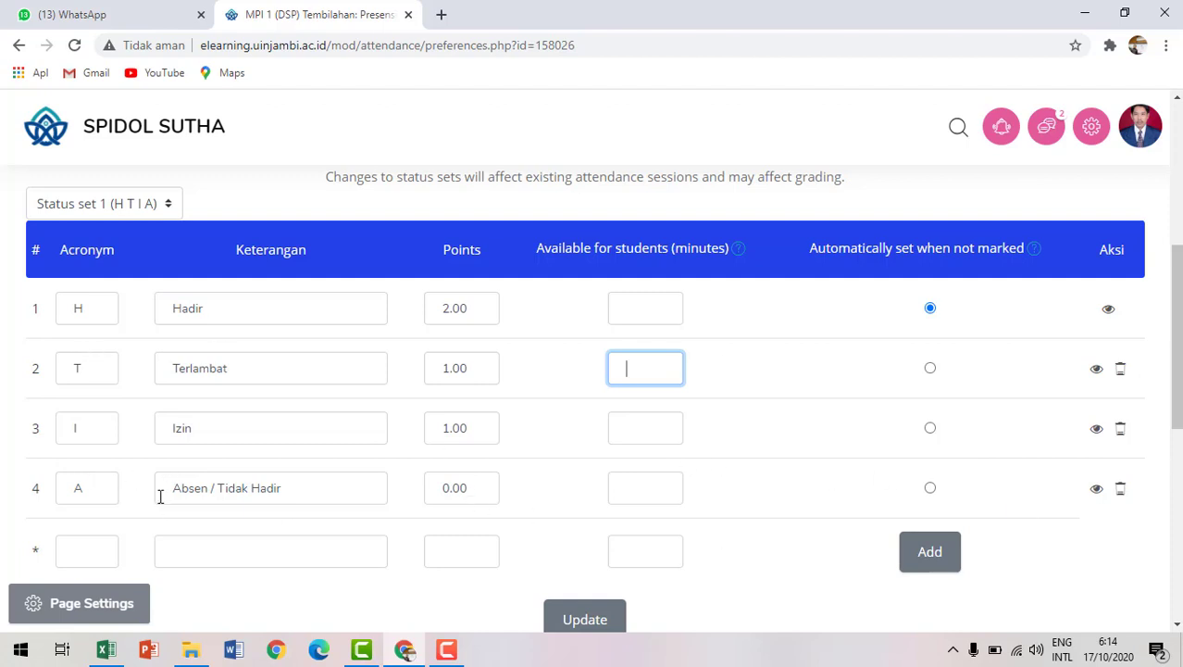
pyautogui.click(1123, 499)
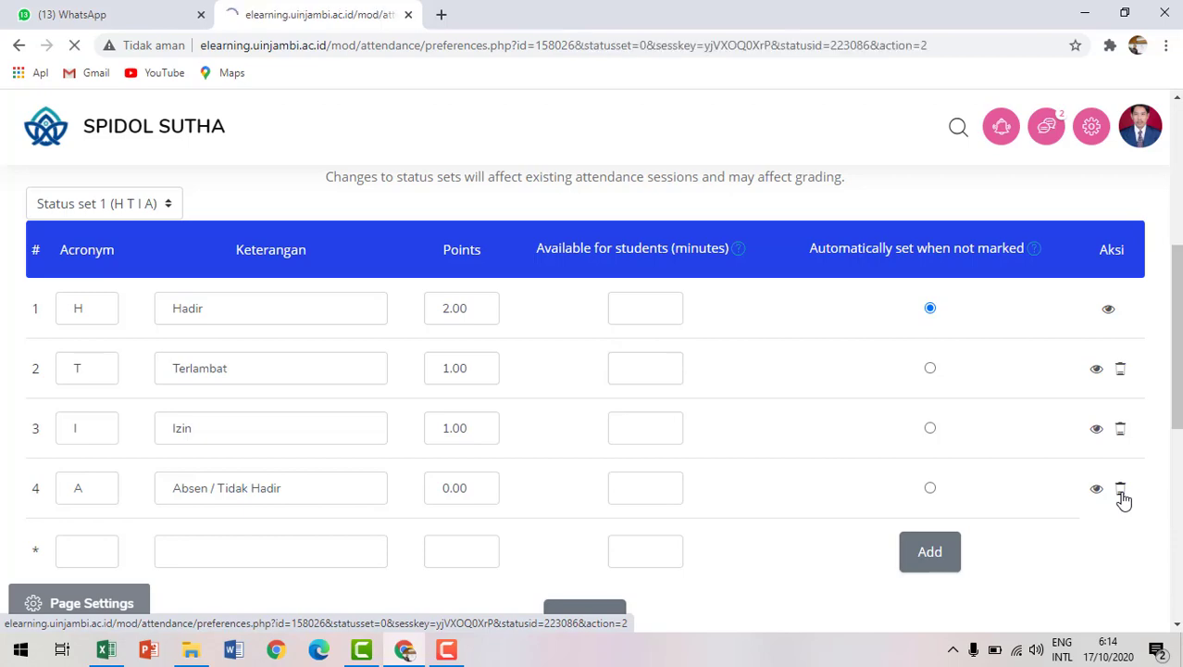
pyautogui.scroll(-5, 879, 347)
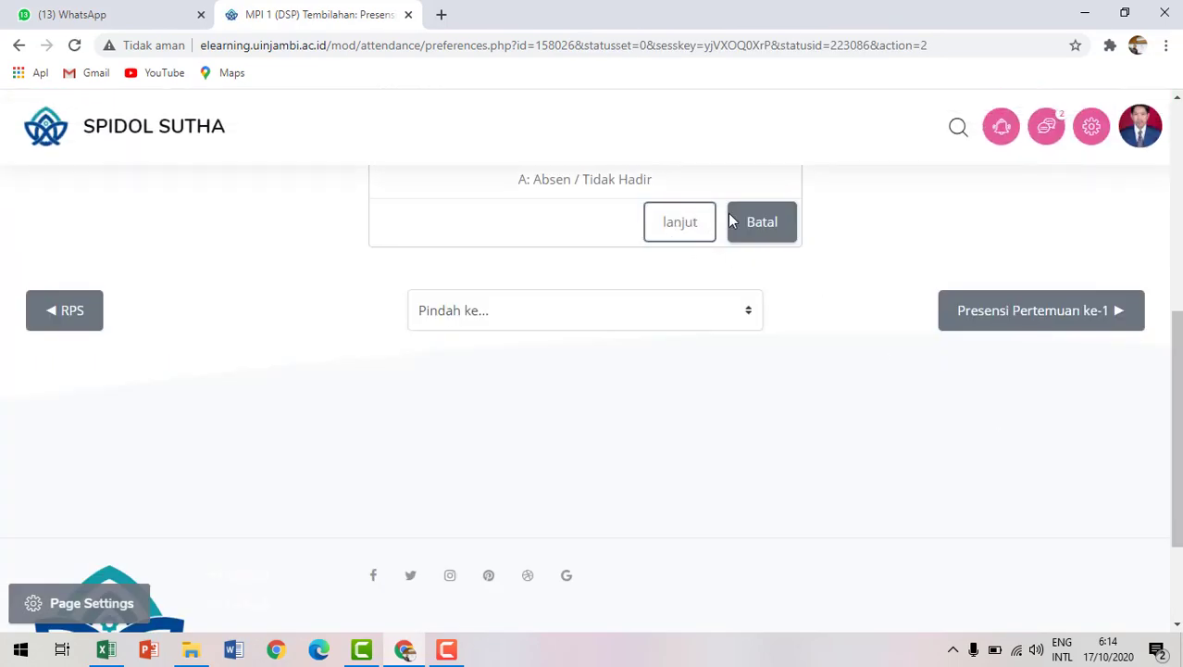
pyautogui.click(752, 239)
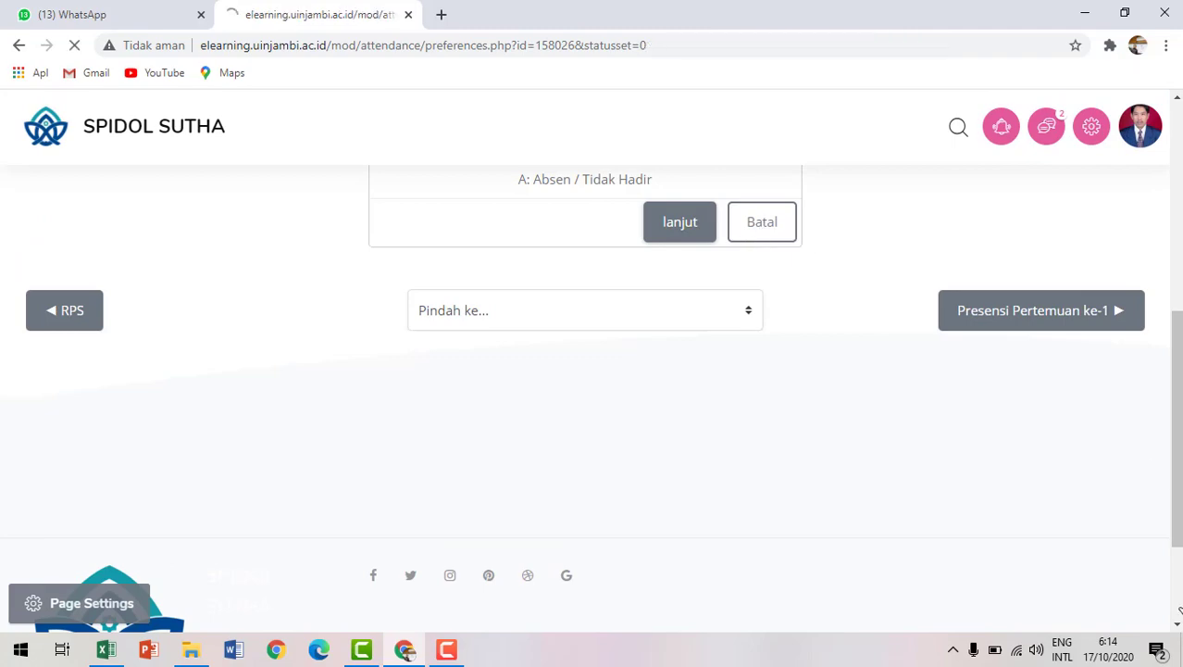
pyautogui.scroll(-4, 1178, 629)
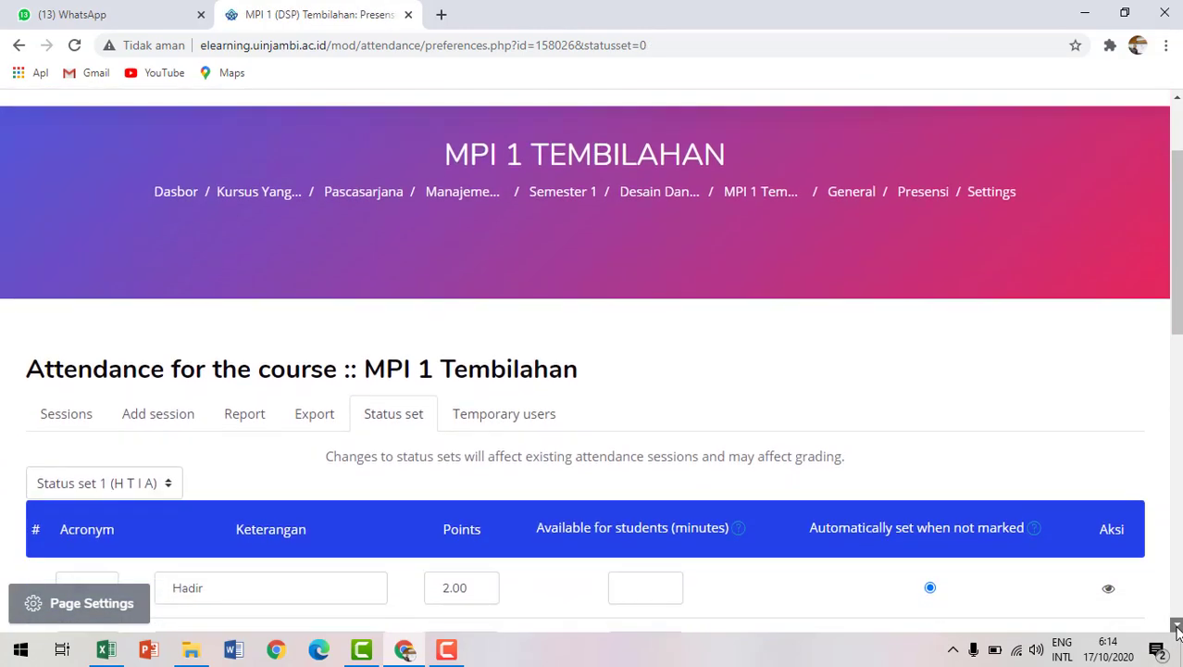
pyautogui.scroll(-1, 1178, 627)
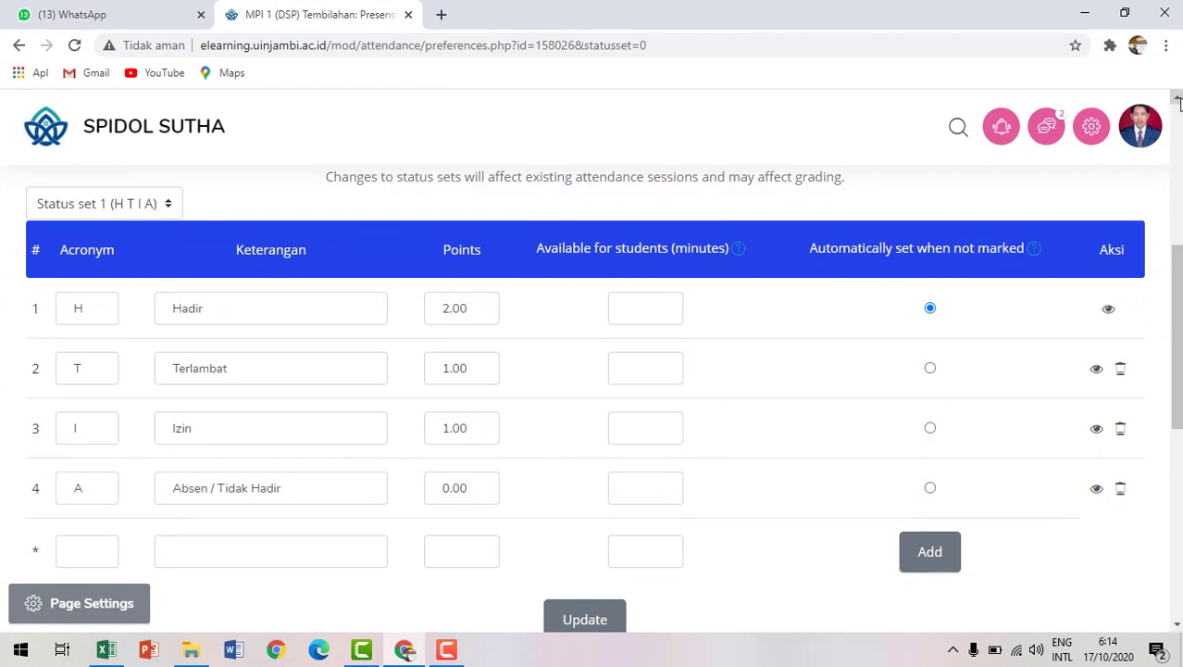
# Delete sessions 12 to 16, dated 15 Des 2020 to 12 Jan 2021, from the attendance sessions list and confirm the deletion.
pyautogui.scroll(1, 1177, 100)
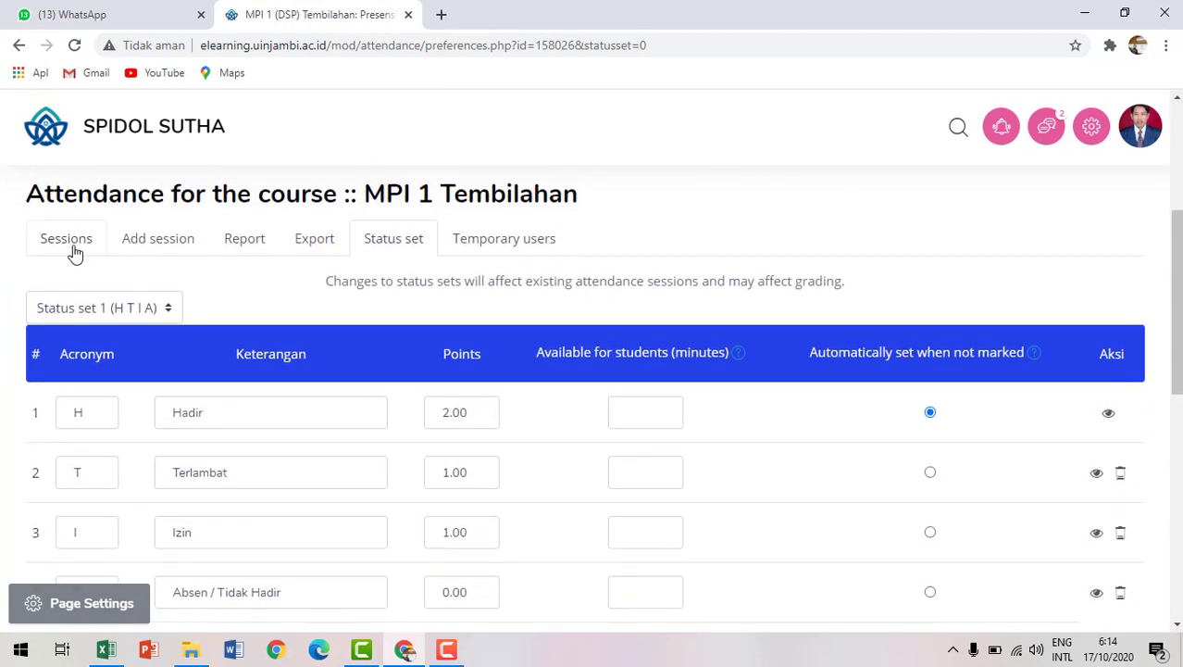
pyautogui.click(75, 252)
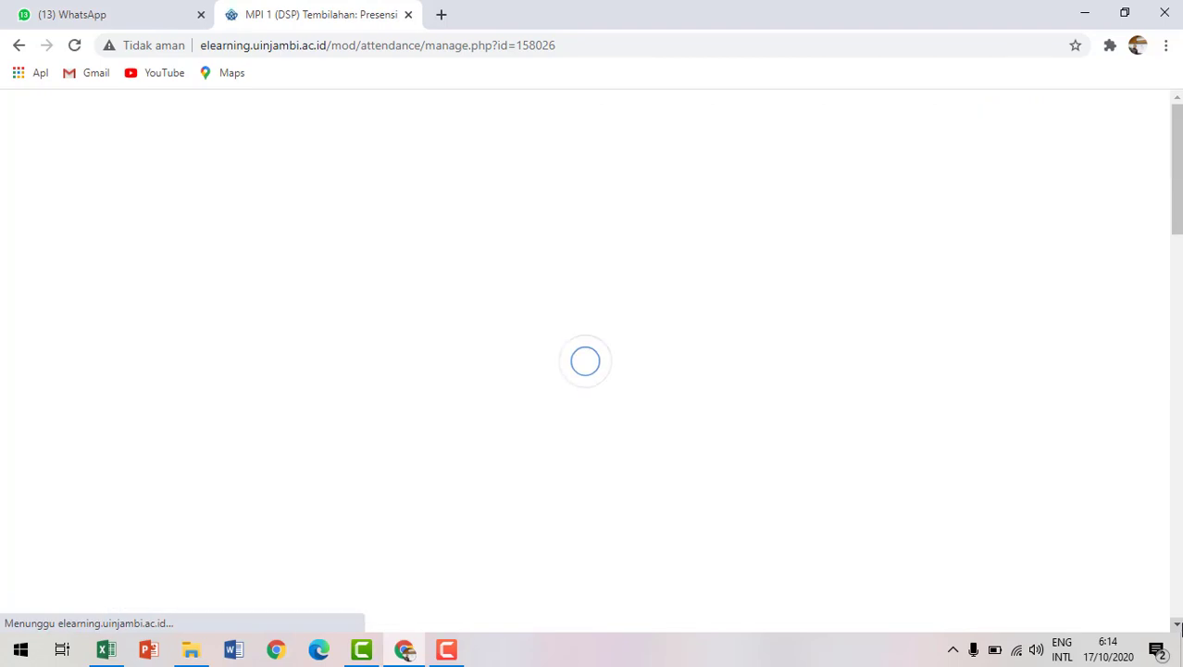
pyautogui.scroll(-8, 1177, 626)
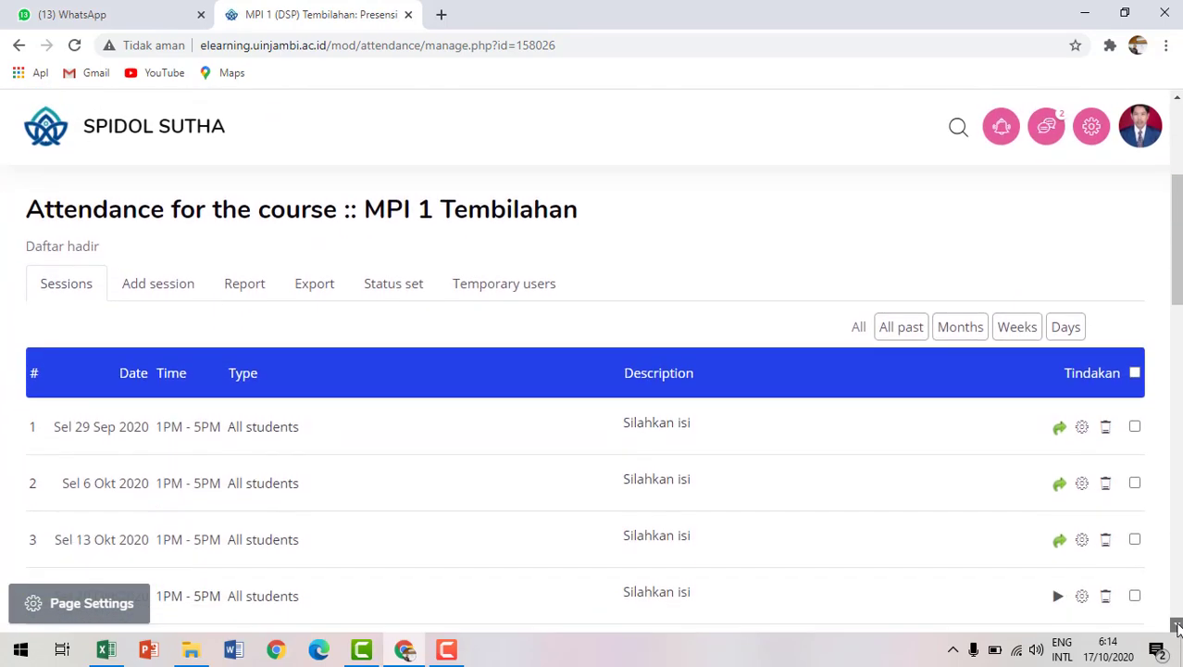
pyautogui.scroll(-4, 1177, 626)
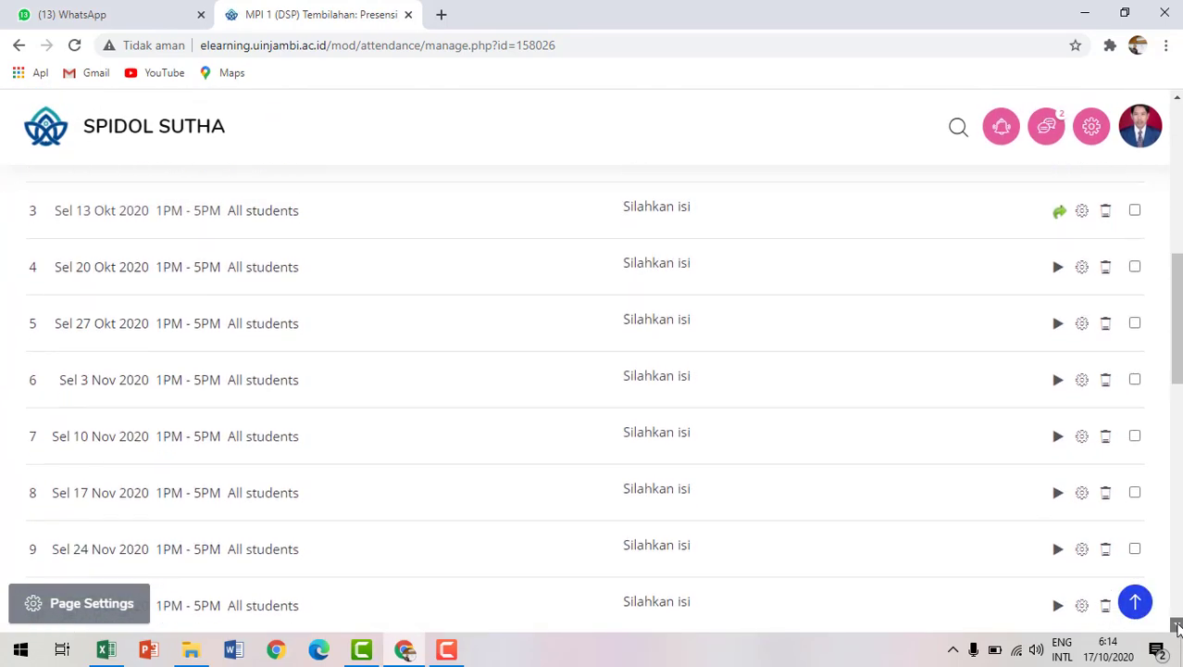
pyautogui.scroll(-2, 1178, 626)
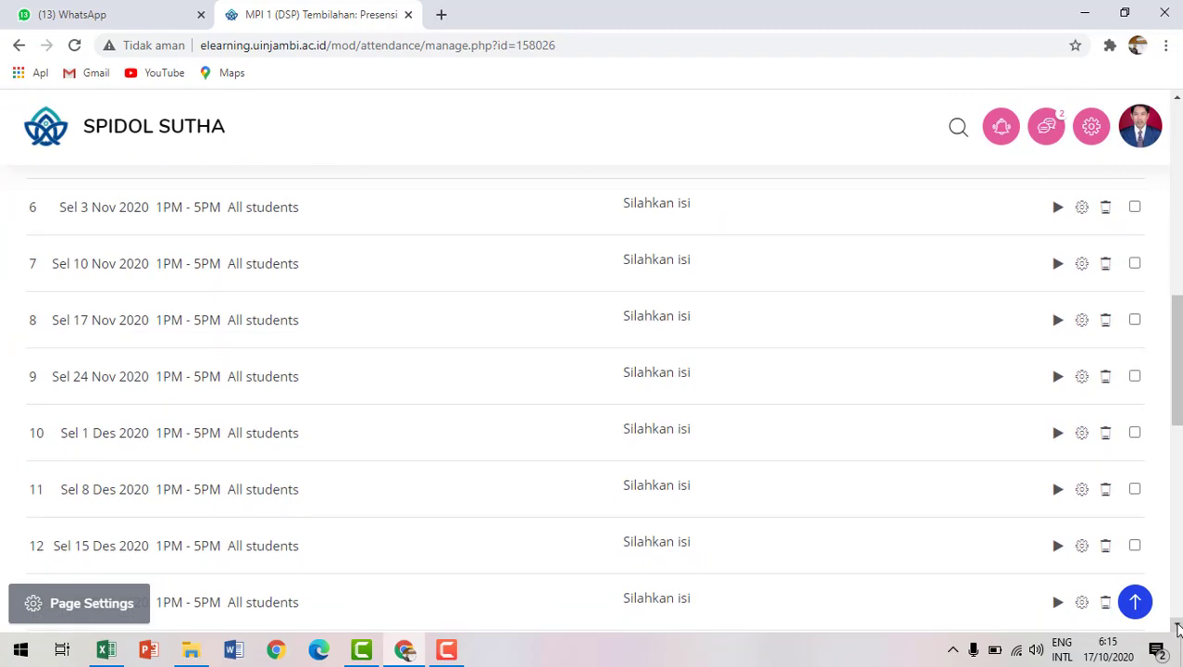
pyautogui.scroll(-4, 1178, 626)
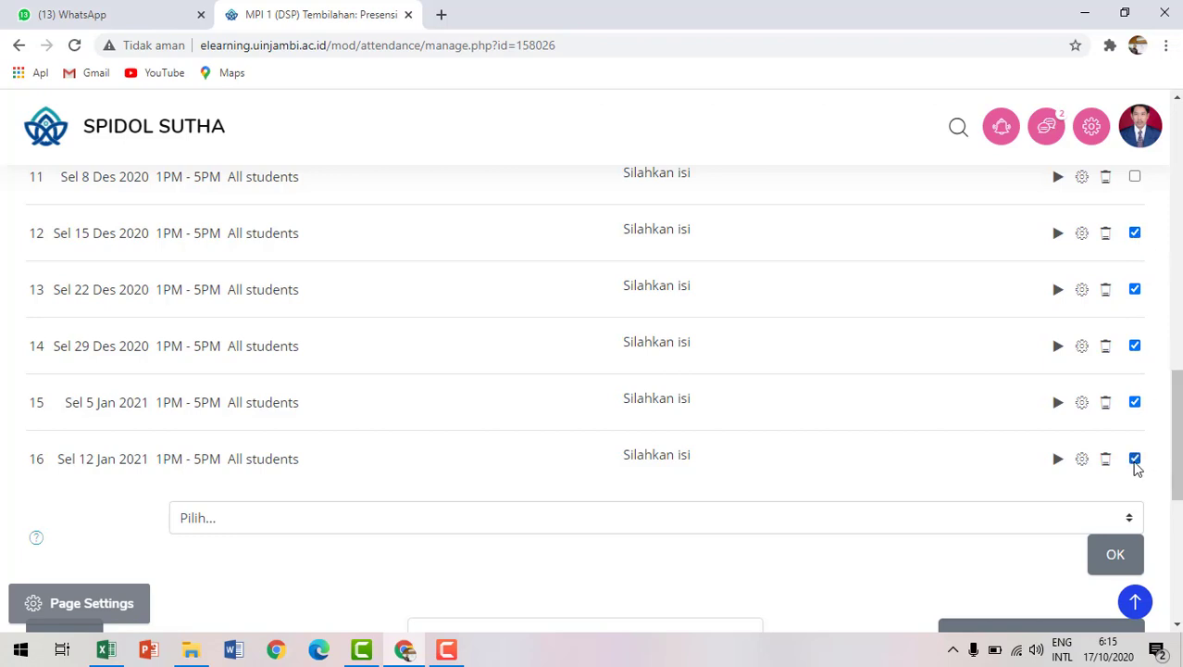
pyautogui.click(1132, 523)
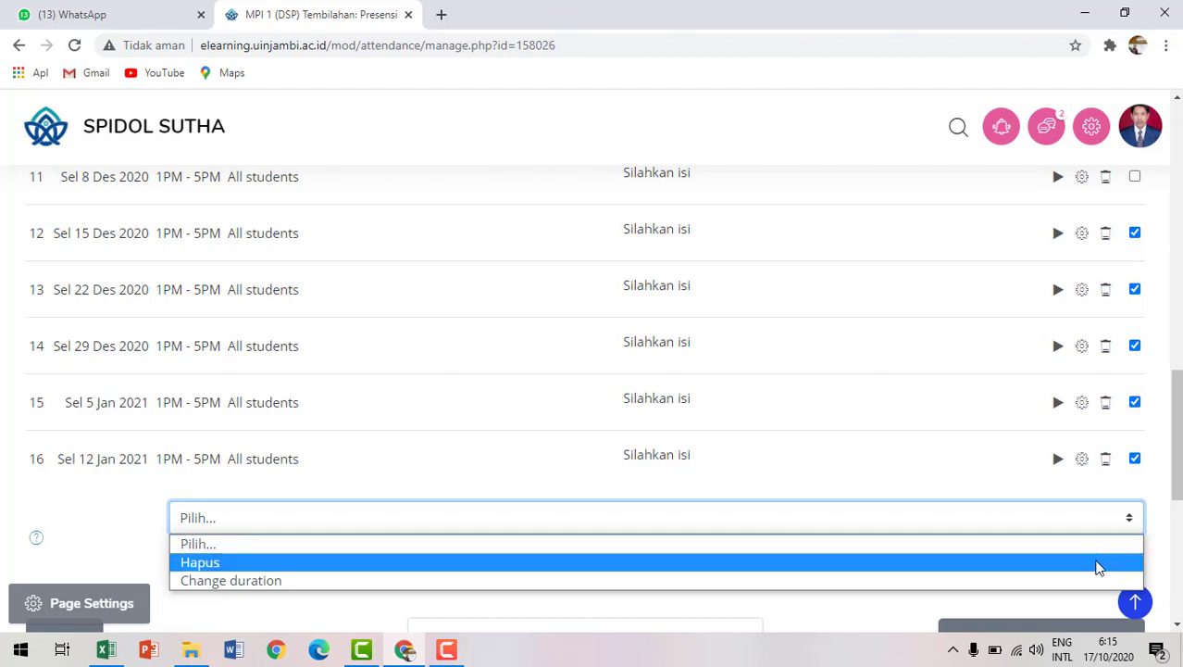
pyautogui.click(1098, 567)
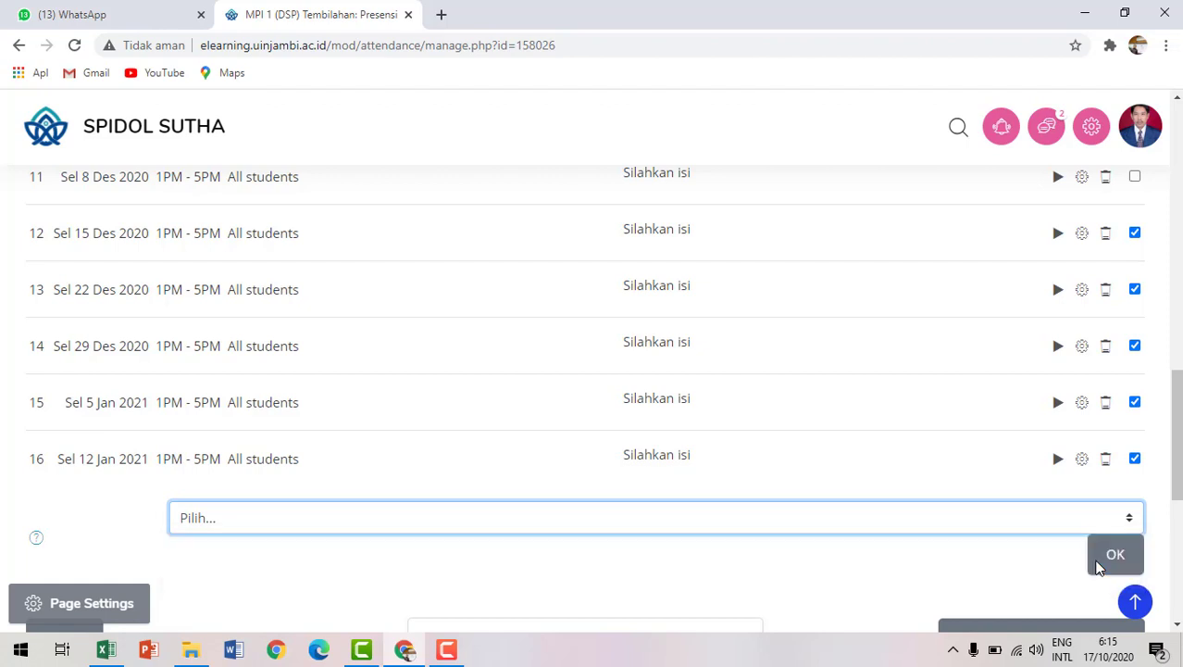
pyautogui.click(1128, 569)
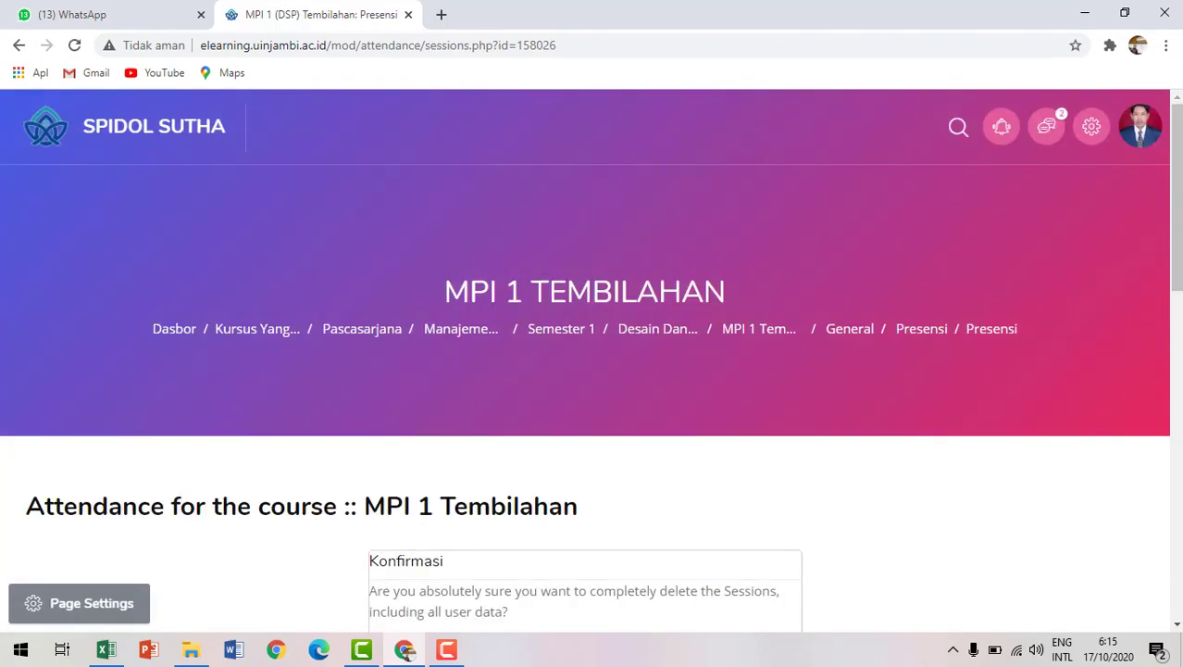
pyautogui.click(1177, 625)
pyautogui.scroll(-3, 1177, 625)
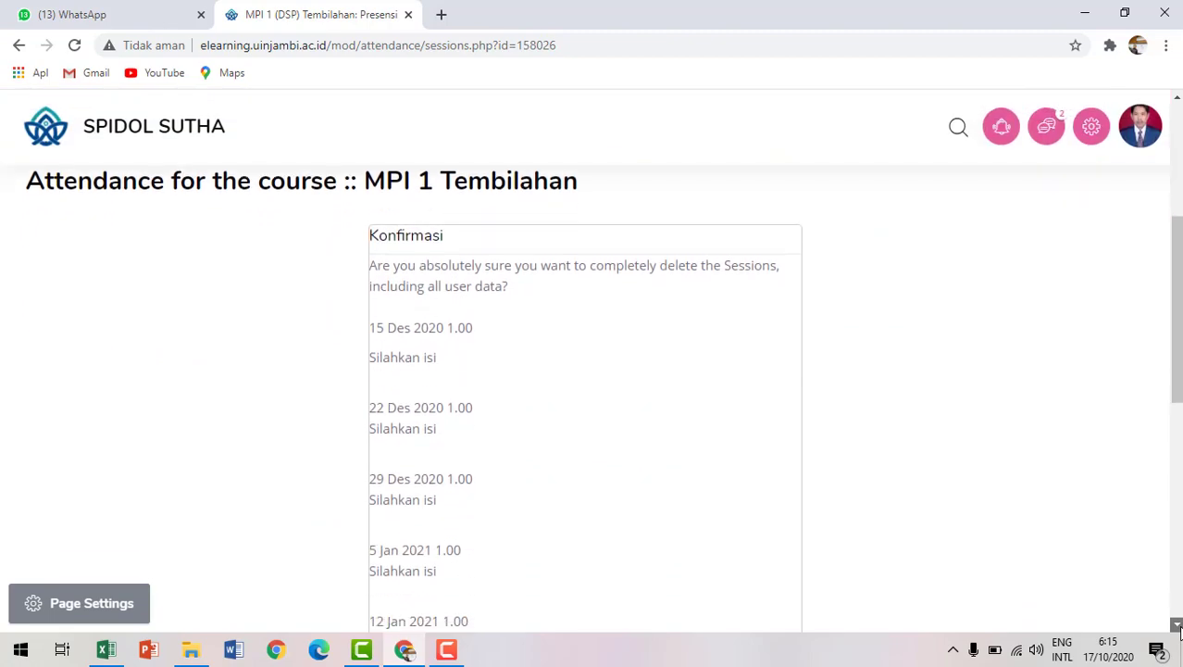
pyautogui.click(659, 492)
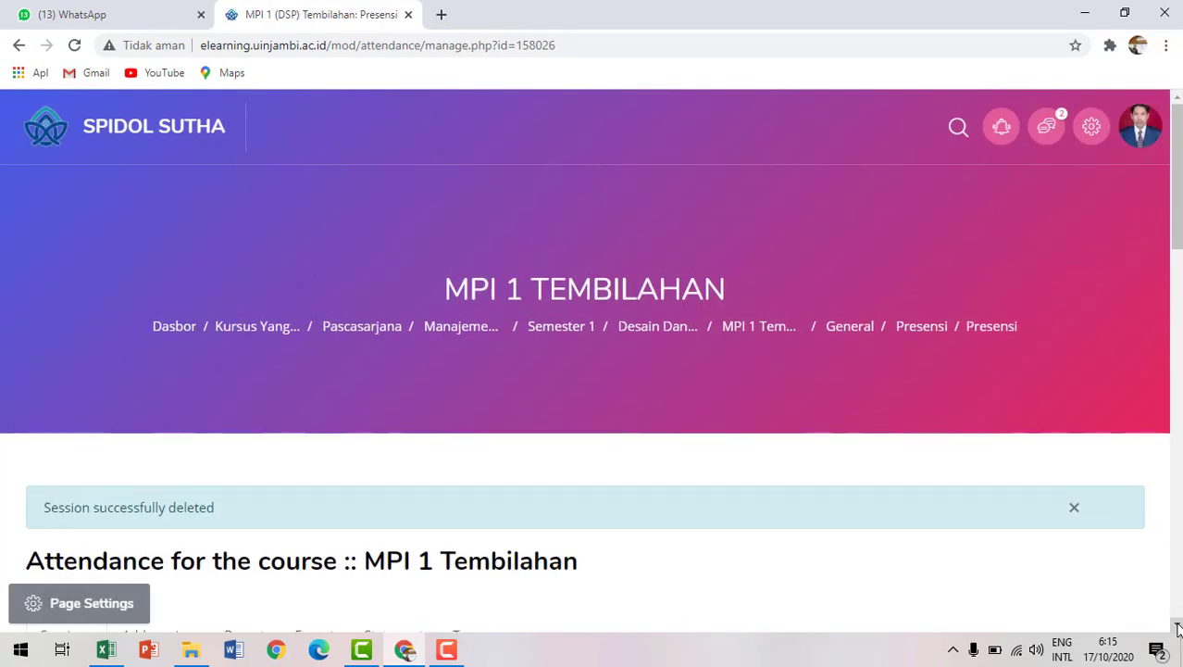
# Review the remaining attendance sessions from the end of the list back to the first session.
pyautogui.scroll(-10, 1178, 611)
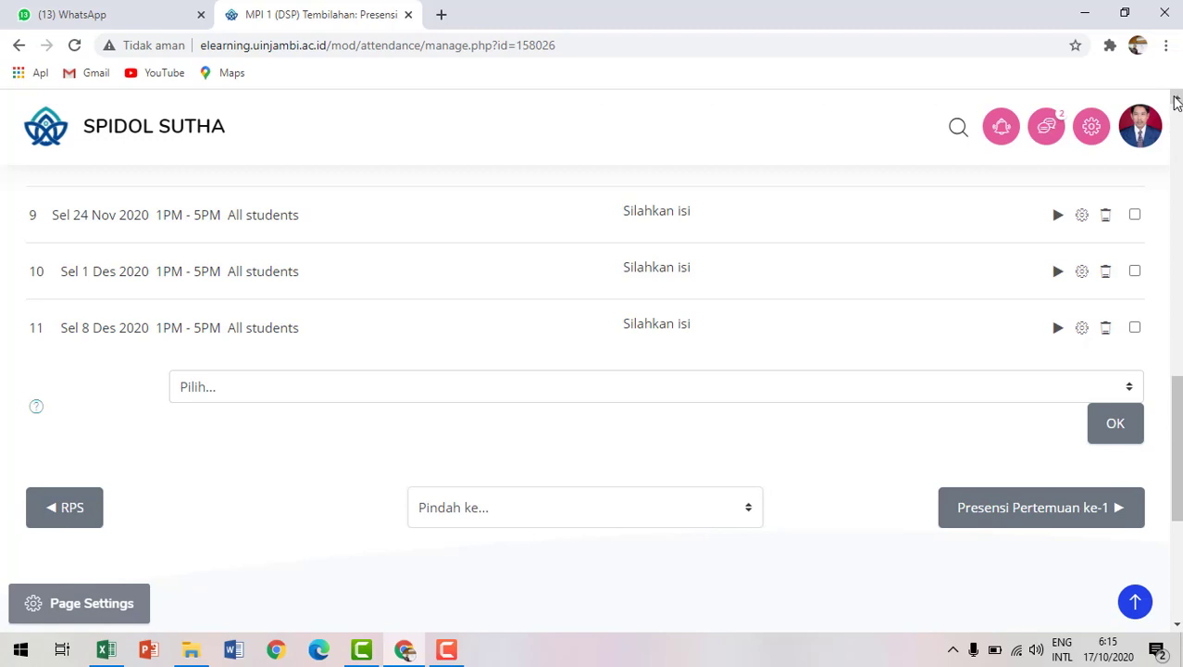
pyautogui.click(1177, 98)
pyautogui.click(1176, 98)
pyautogui.click(1176, 98)
pyautogui.click(1176, 98)
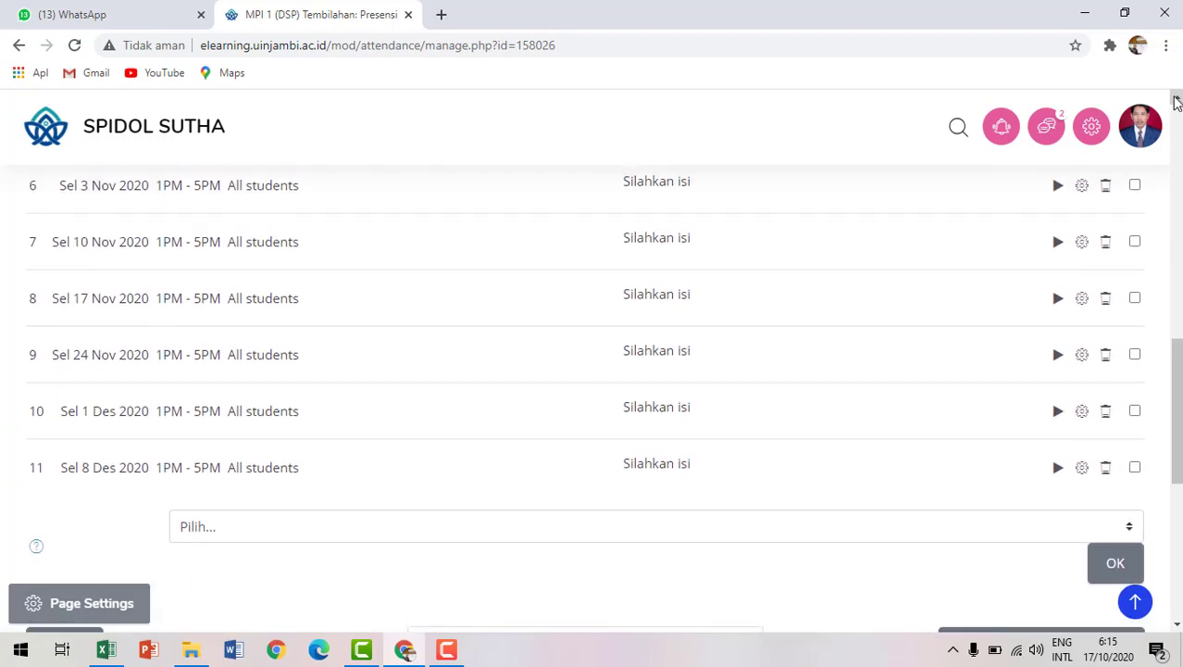
pyautogui.click(1176, 98)
pyautogui.click(1177, 99)
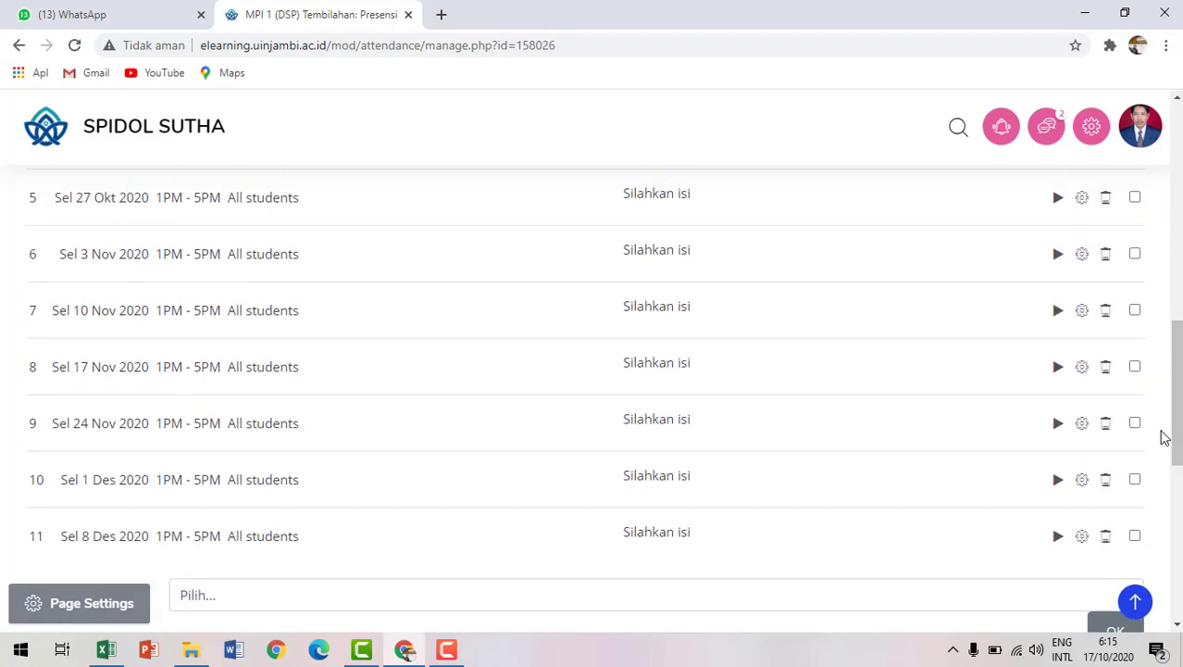
pyautogui.click(1177, 207)
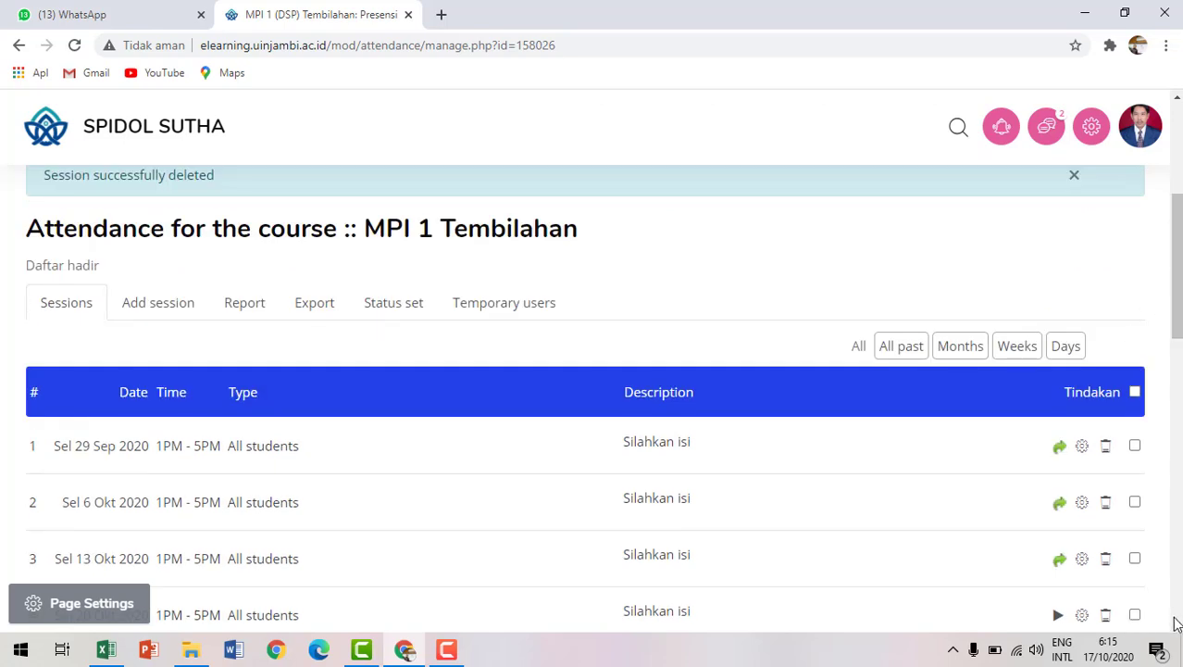
pyautogui.click(1176, 624)
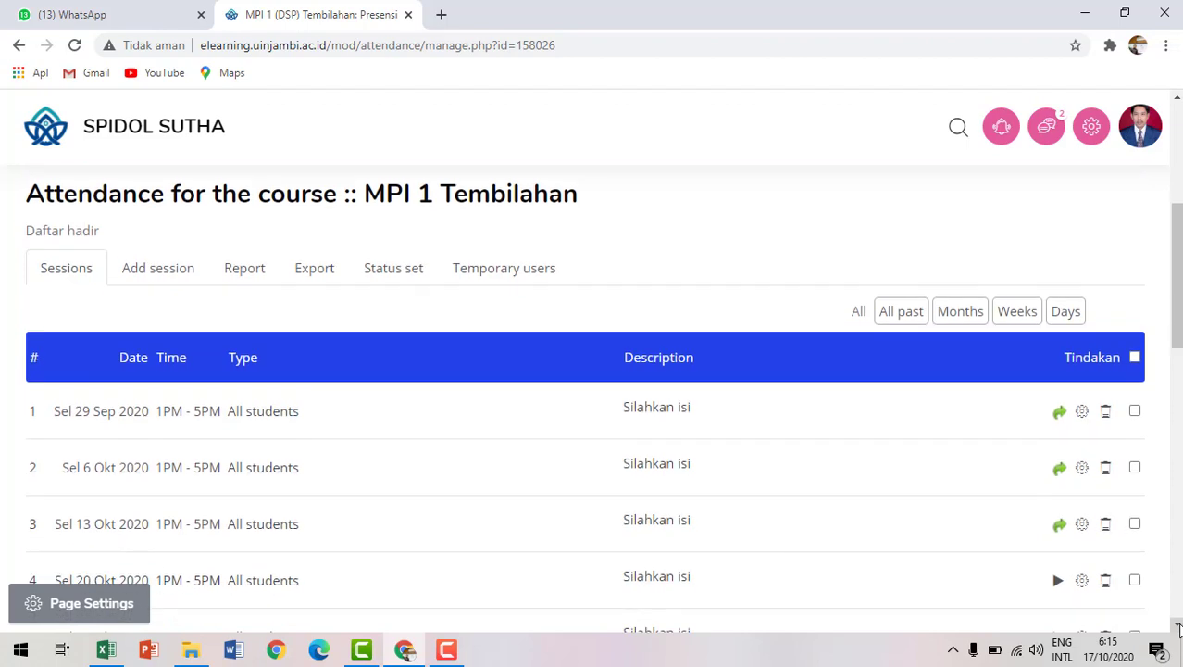